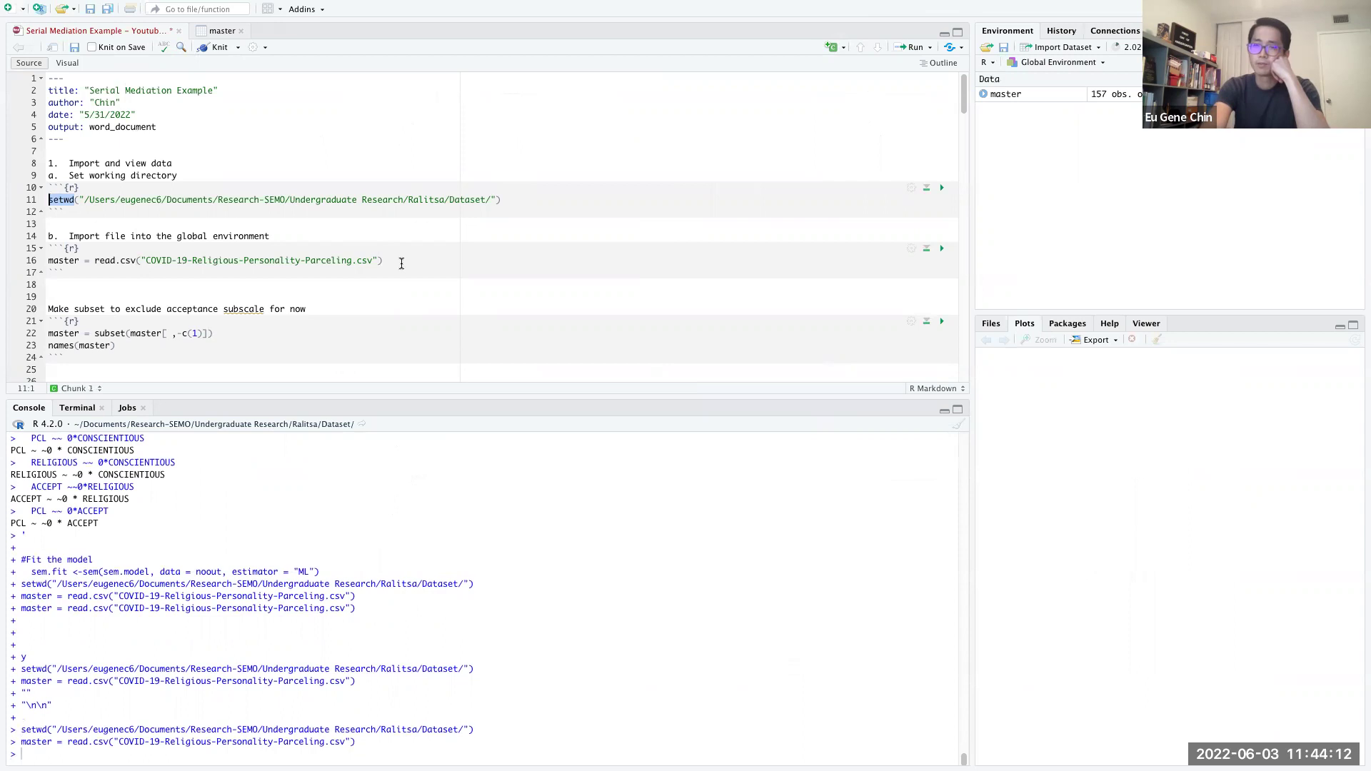
# - Run the read.csv line to import COVID-19-Religious-Personality-Parceling.csv into the master data frame
pyautogui.click(524, 197)
pyautogui.moveTo(94, 261); pyautogui.dragTo(136, 265)
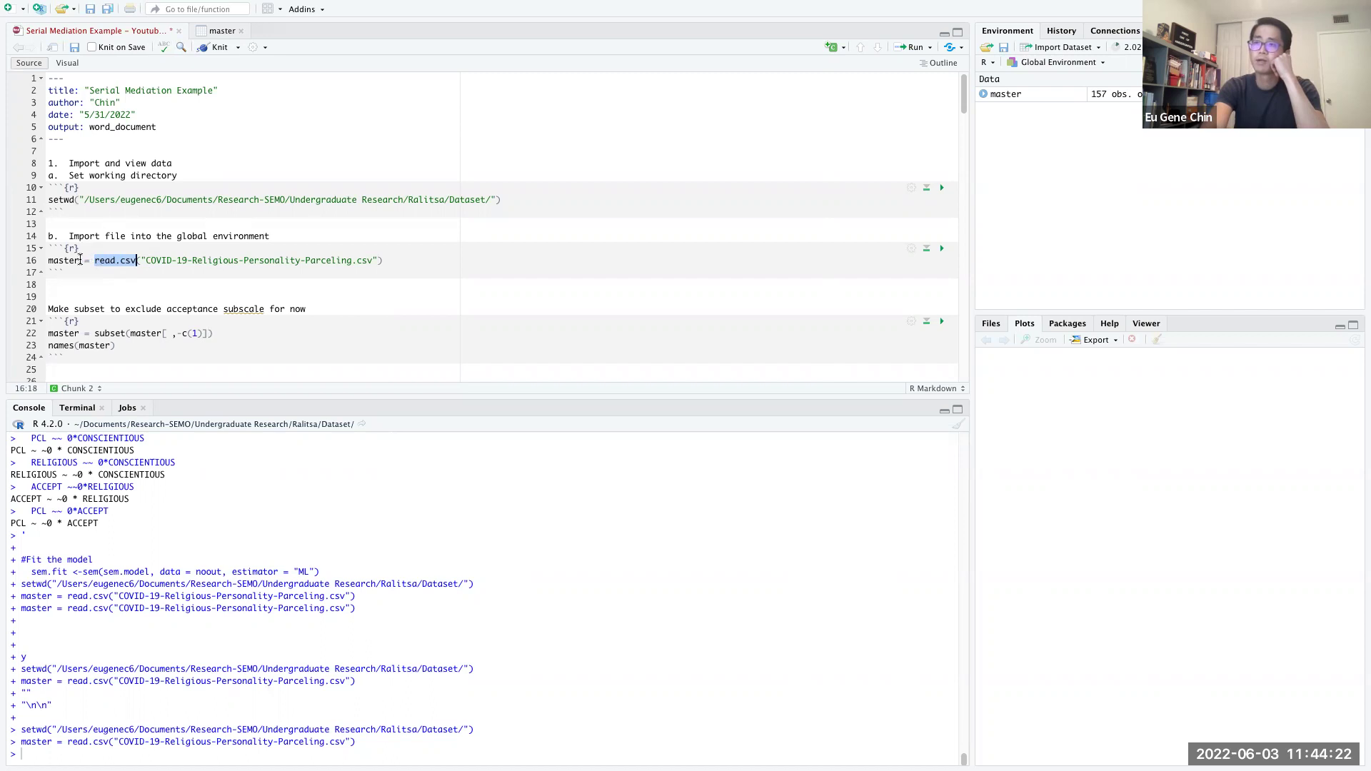
pyautogui.press('End')
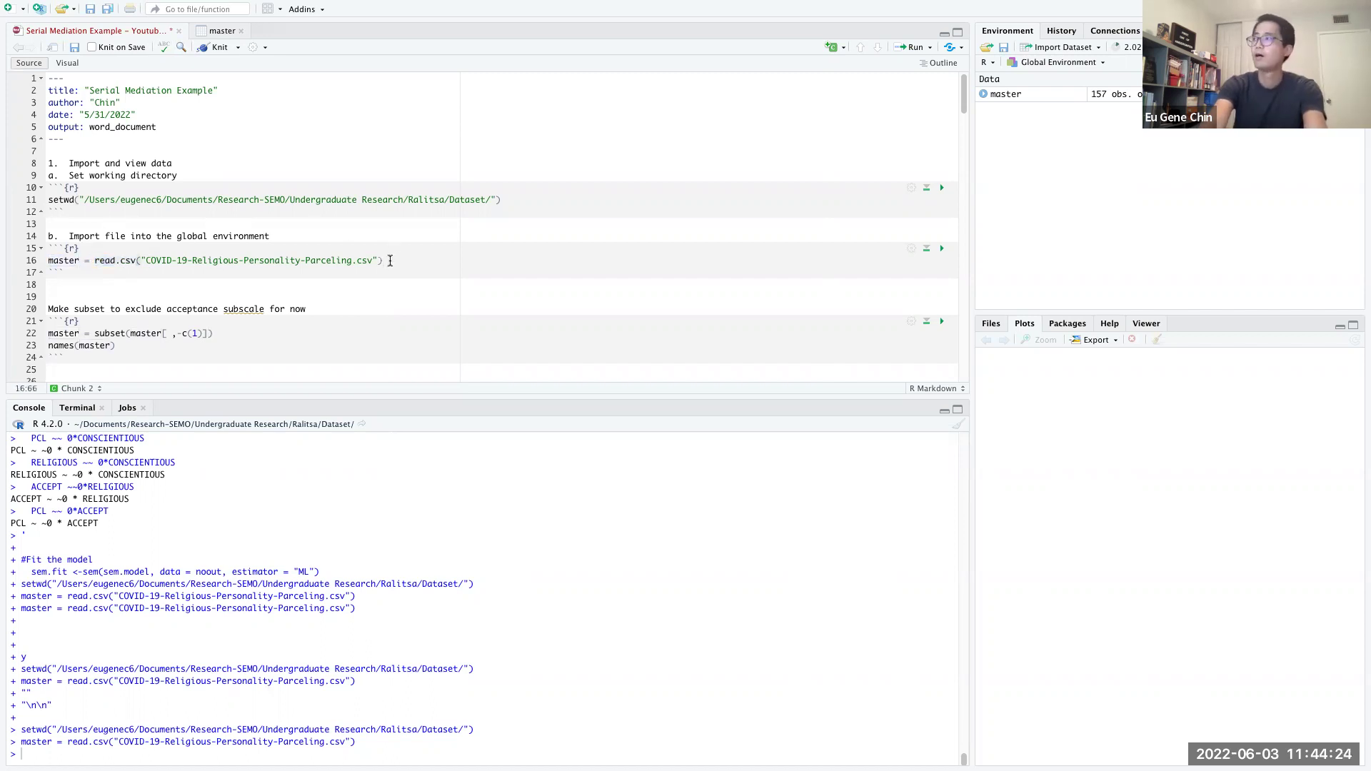
pyautogui.hotkey('ctrl', 'Return')
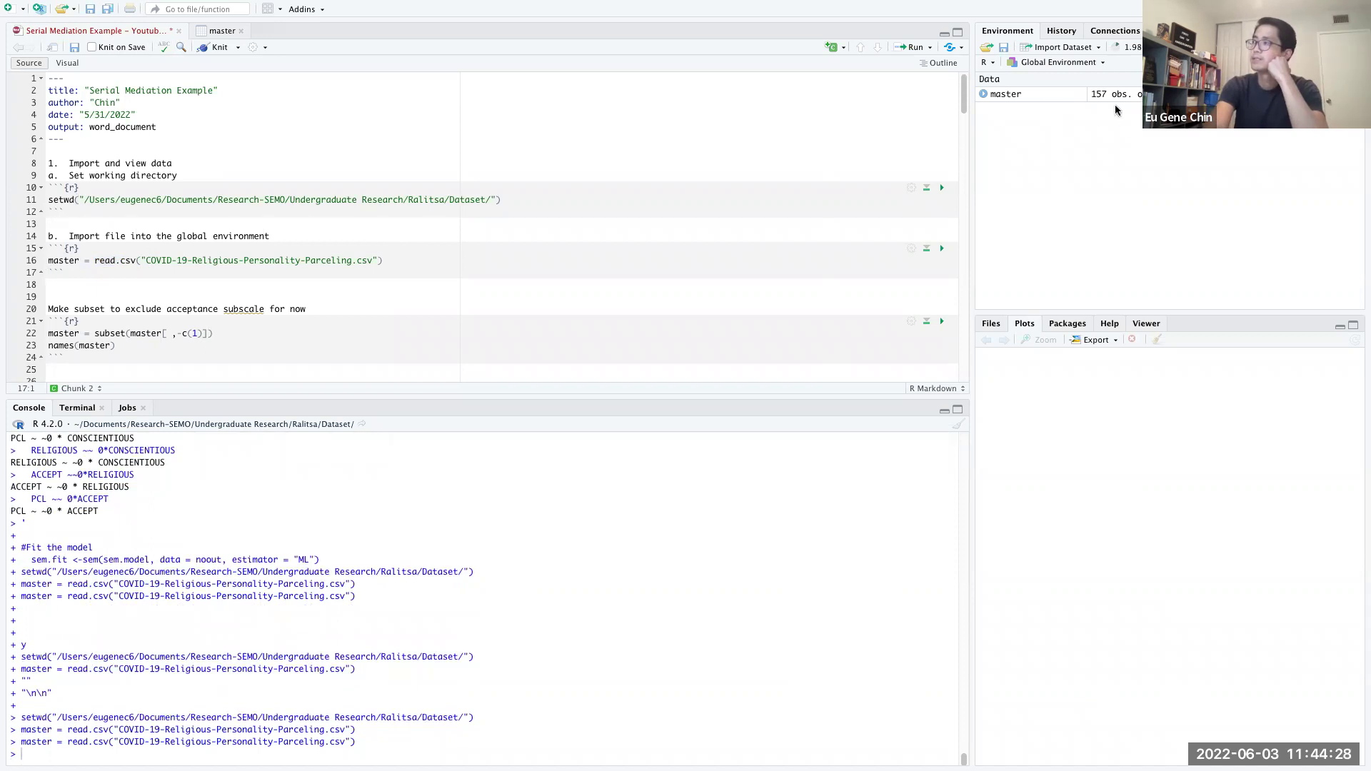
# - Delete the section that makes a subset excluding the acceptance subscale, including its code chunk and surplus blank lines
pyautogui.scroll(-5, 329, 275)
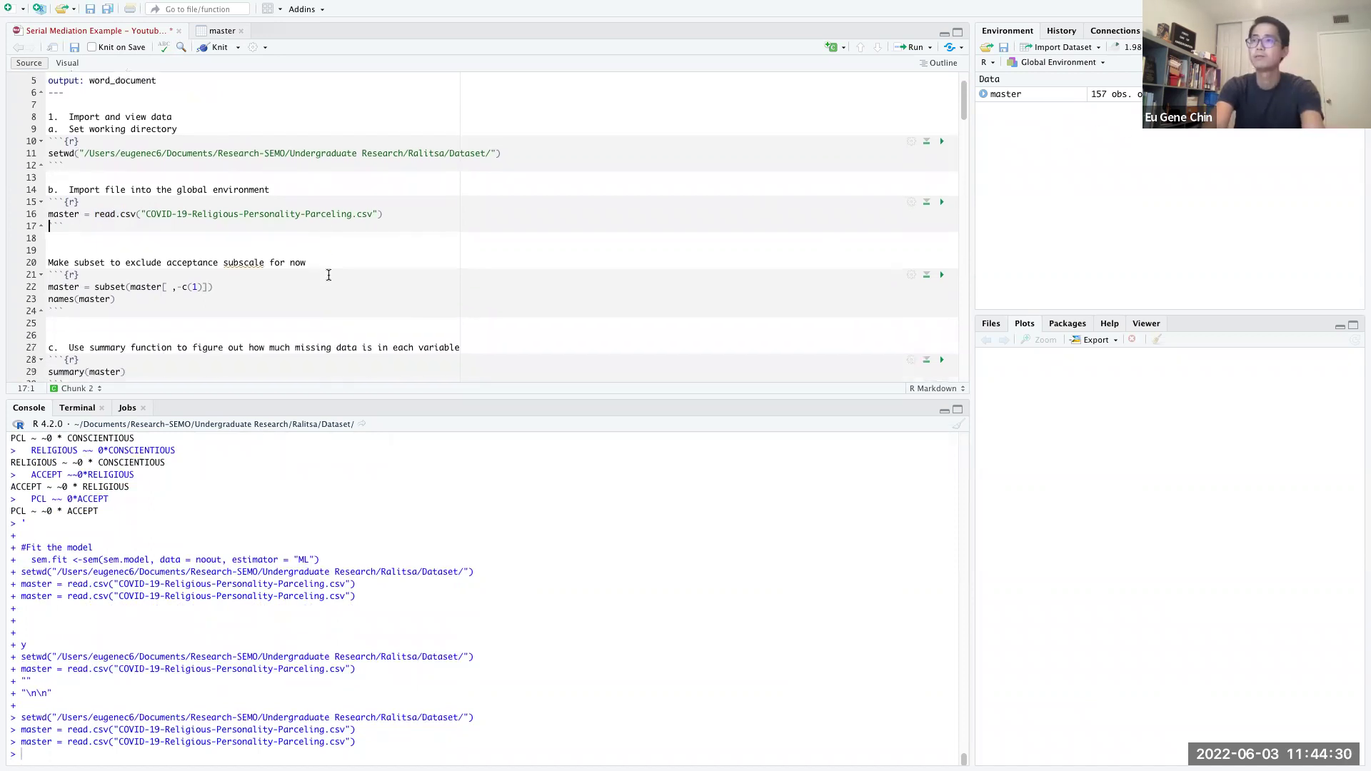
pyautogui.moveTo(361, 250); pyautogui.dragTo(44, 191)
pyautogui.press('BackSpace')
pyautogui.press('BackSpace')
pyautogui.press('BackSpace')
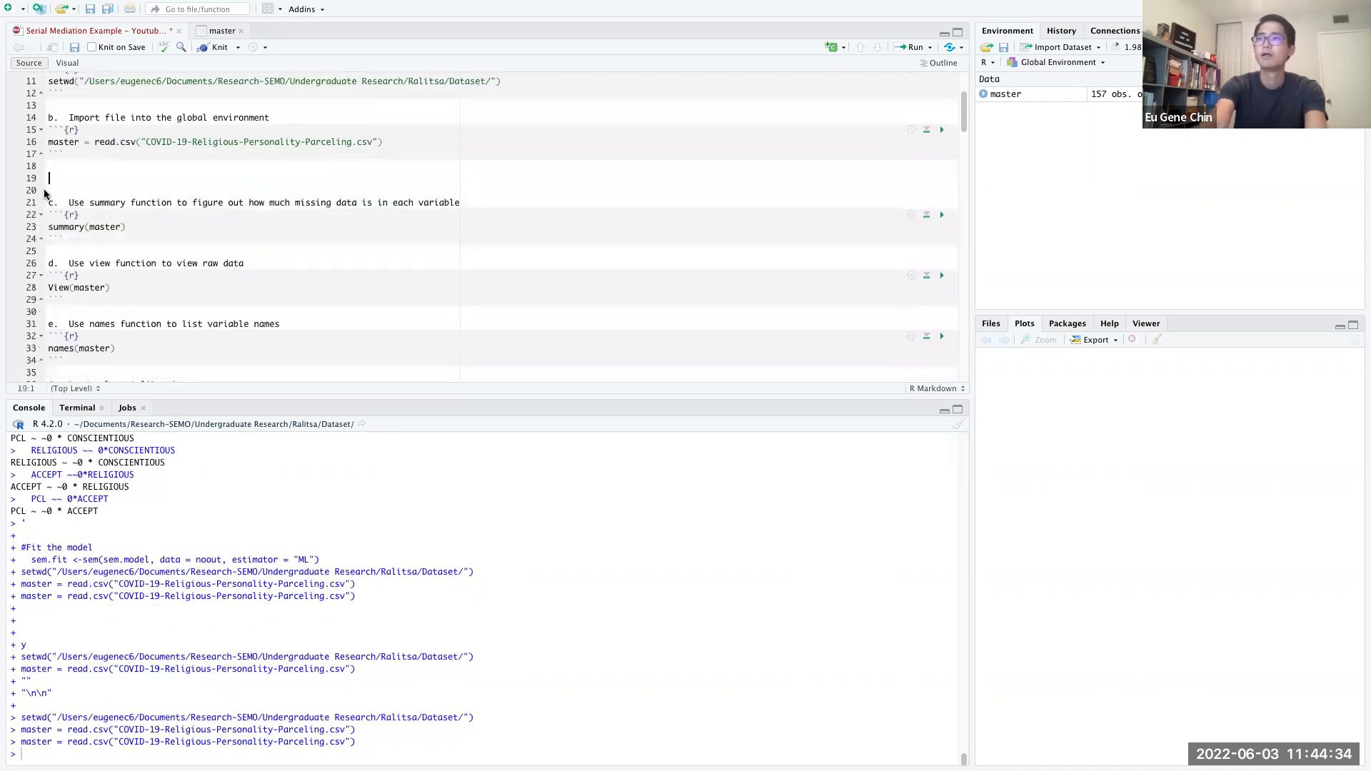
# - Run summary(master) and reword item c's heading to "Use summary function to get descriptives"
pyautogui.click(138, 215)
pyautogui.hotkey('ctrl', 'Return')
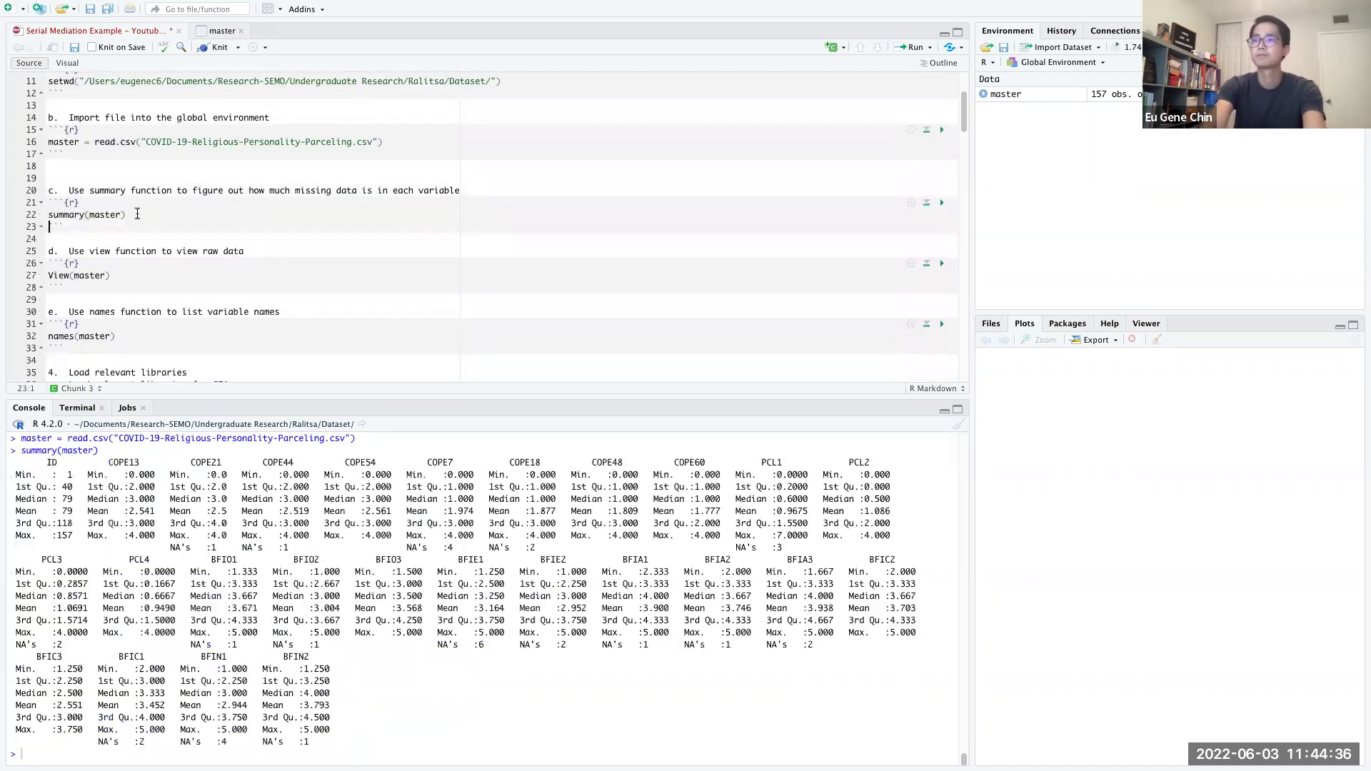
pyautogui.moveTo(463, 190); pyautogui.dragTo(180, 190)
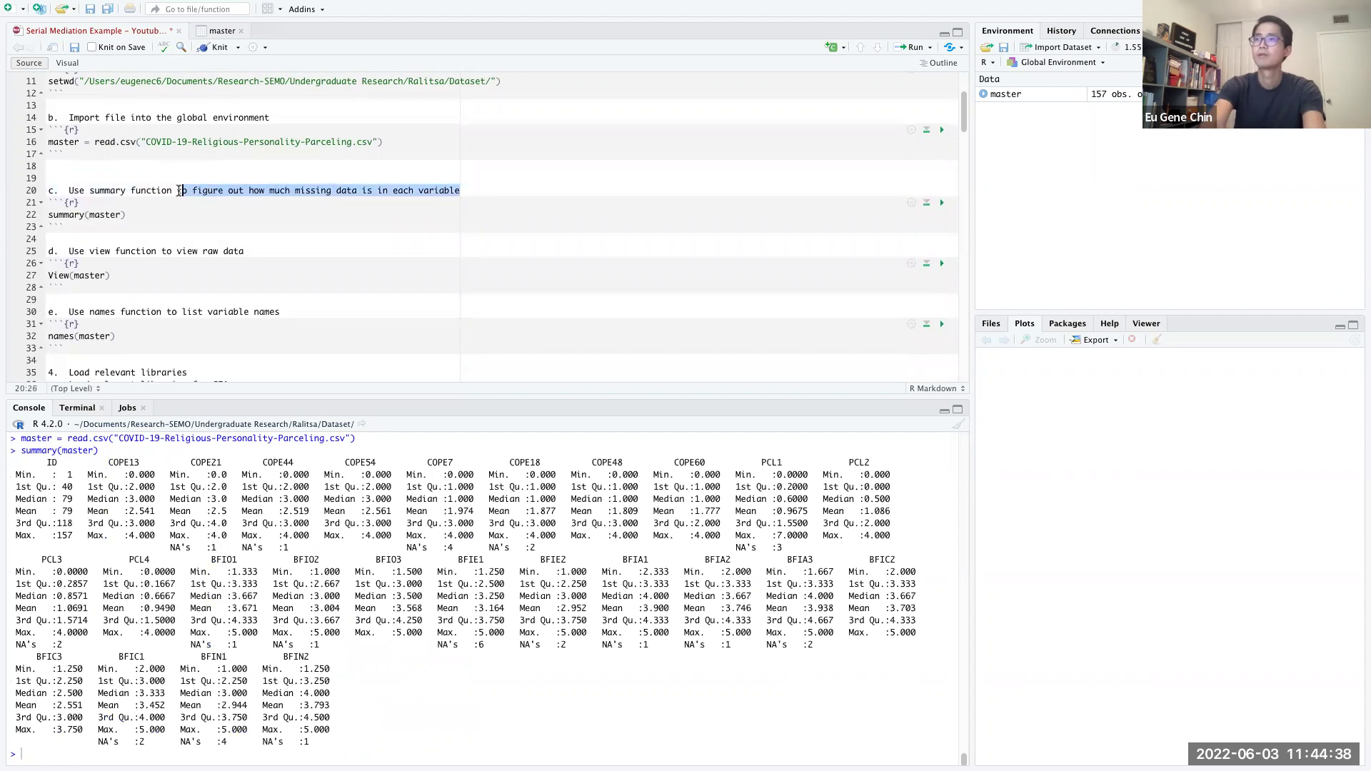
pyautogui.press('BackSpace')
pyautogui.write('to get desc')
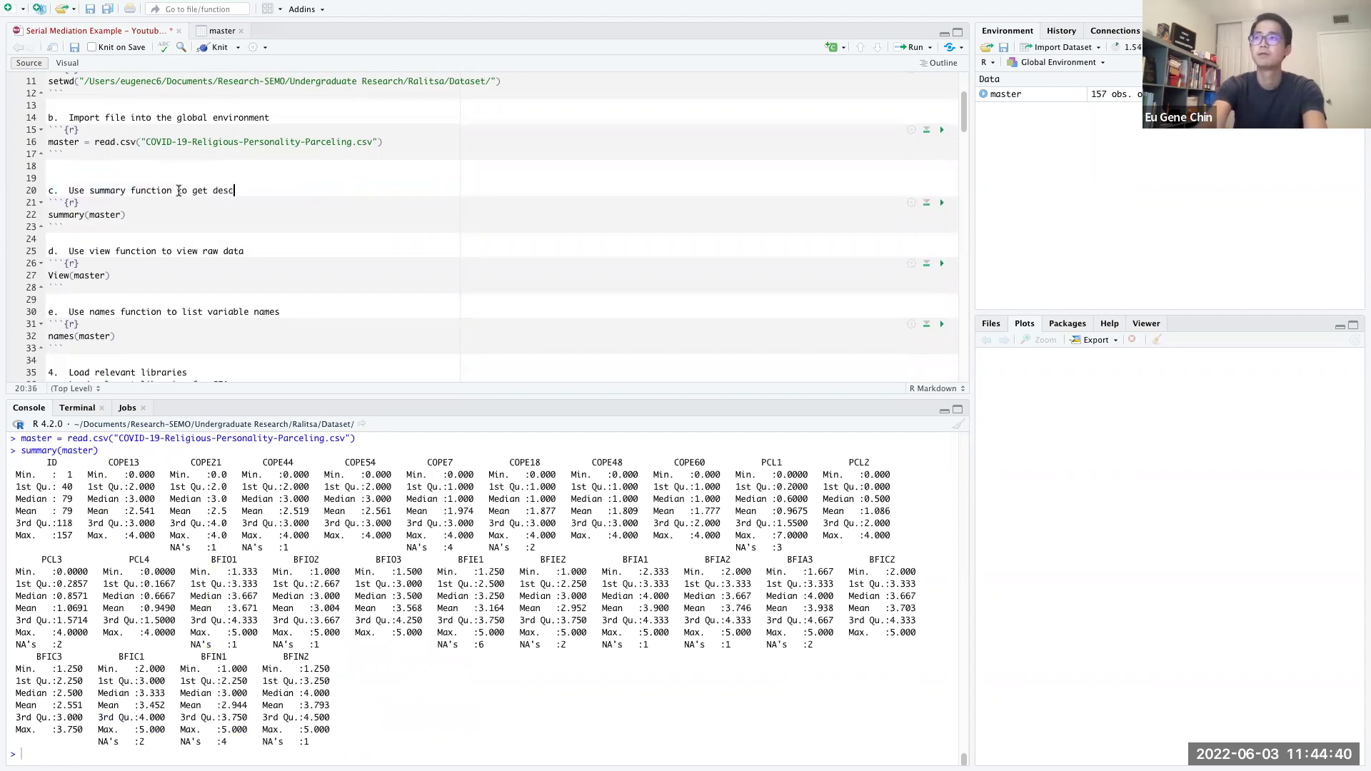
pyautogui.write('riptives')
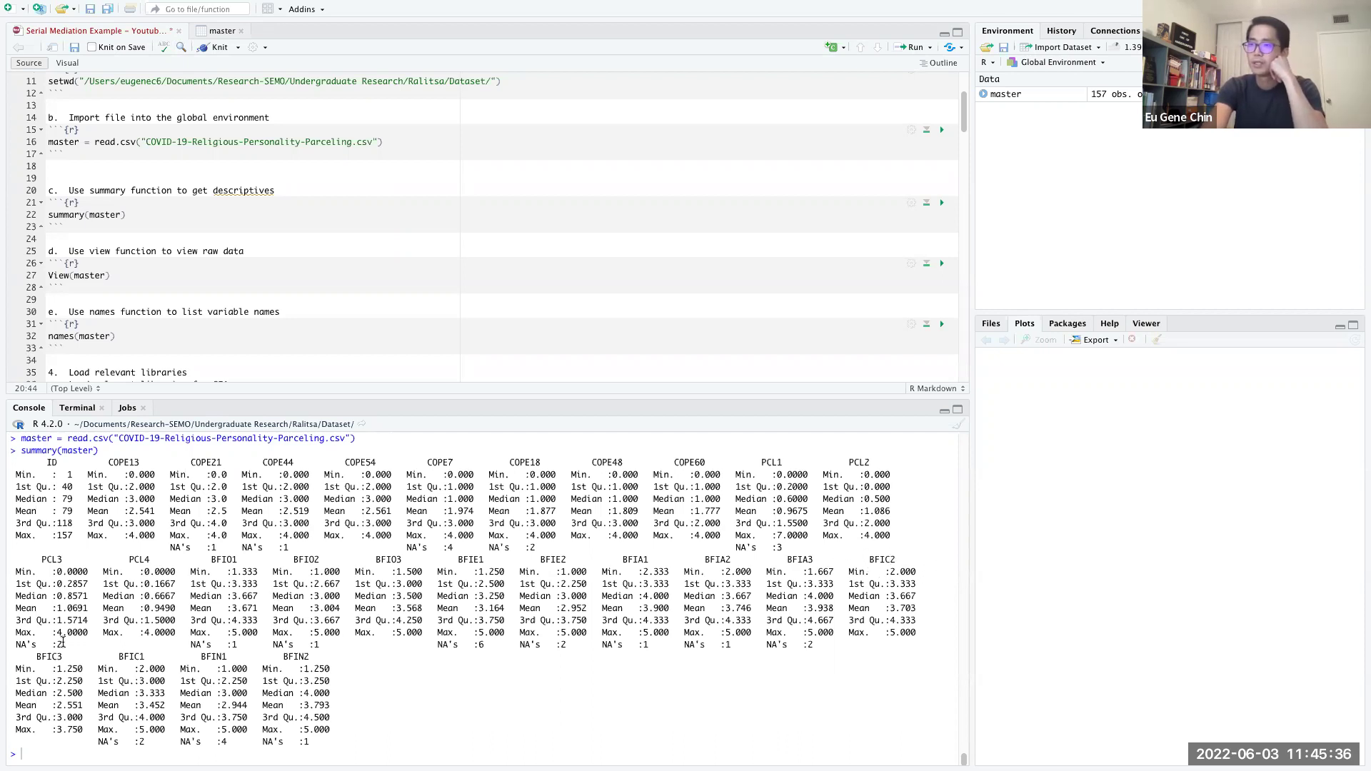
pyautogui.moveTo(63, 656); pyautogui.dragTo(144, 657)
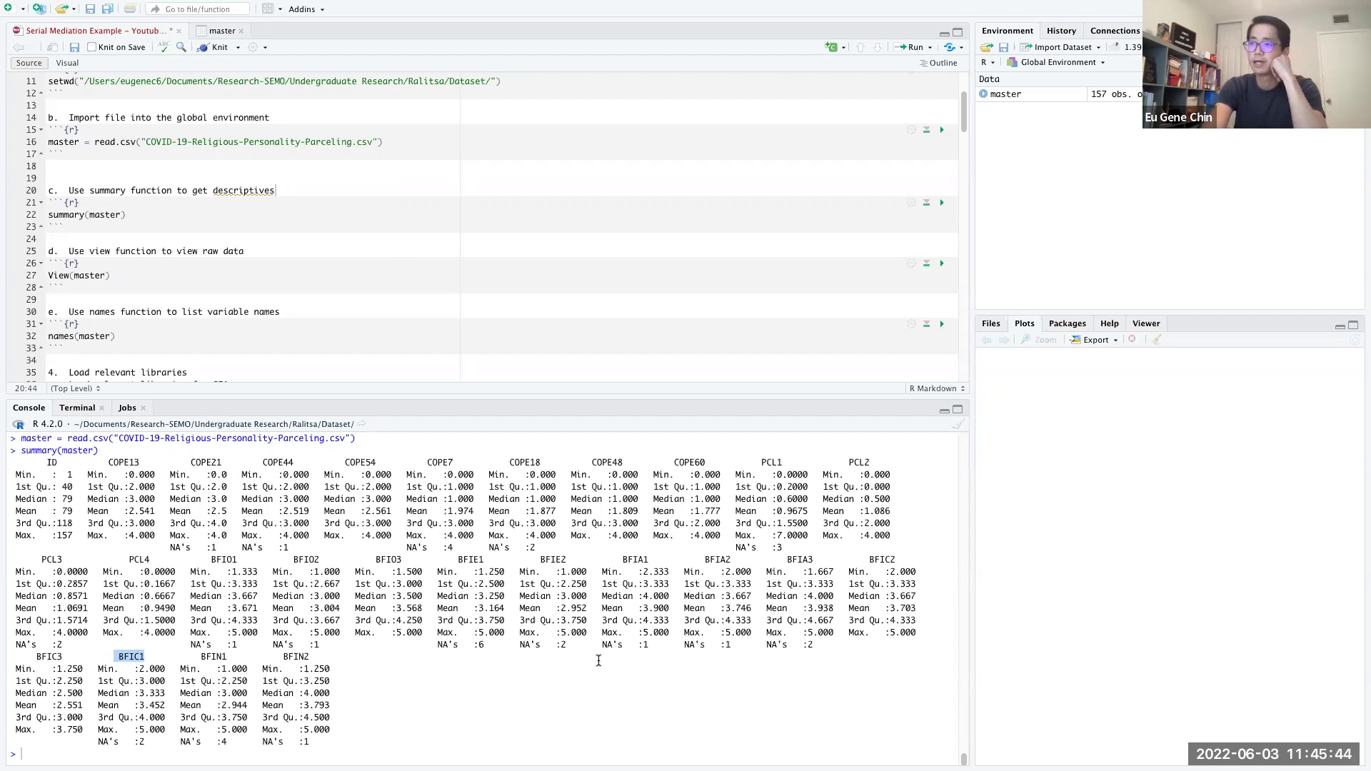
# - Load the semTools library for SEM and the semPlot library for the measurement diagram
pyautogui.scroll(-5, 326, 282)
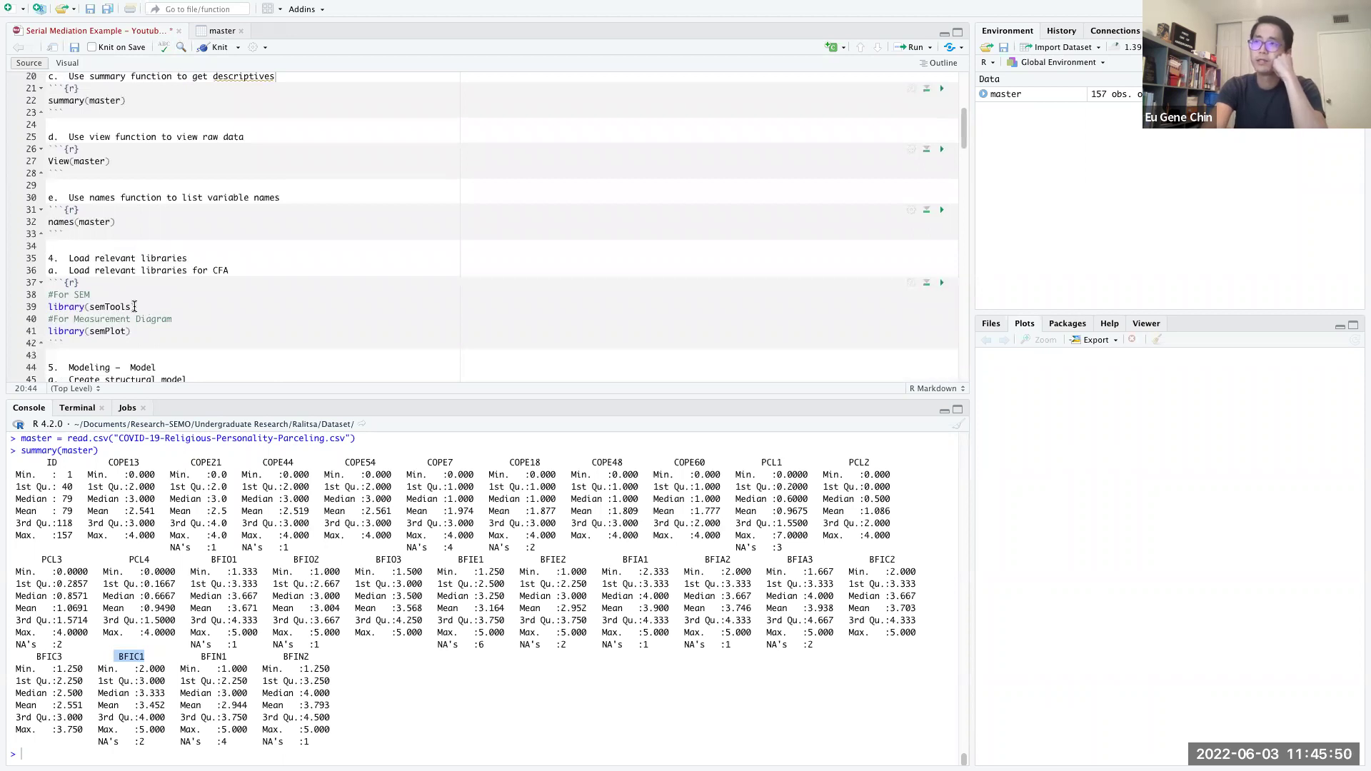
pyautogui.moveTo(131, 307); pyautogui.dragTo(100, 307)
pyautogui.doubleClick(100, 306)
pyautogui.click(147, 307)
pyautogui.hotkey('ctrl', 'Return')
pyautogui.click(145, 331)
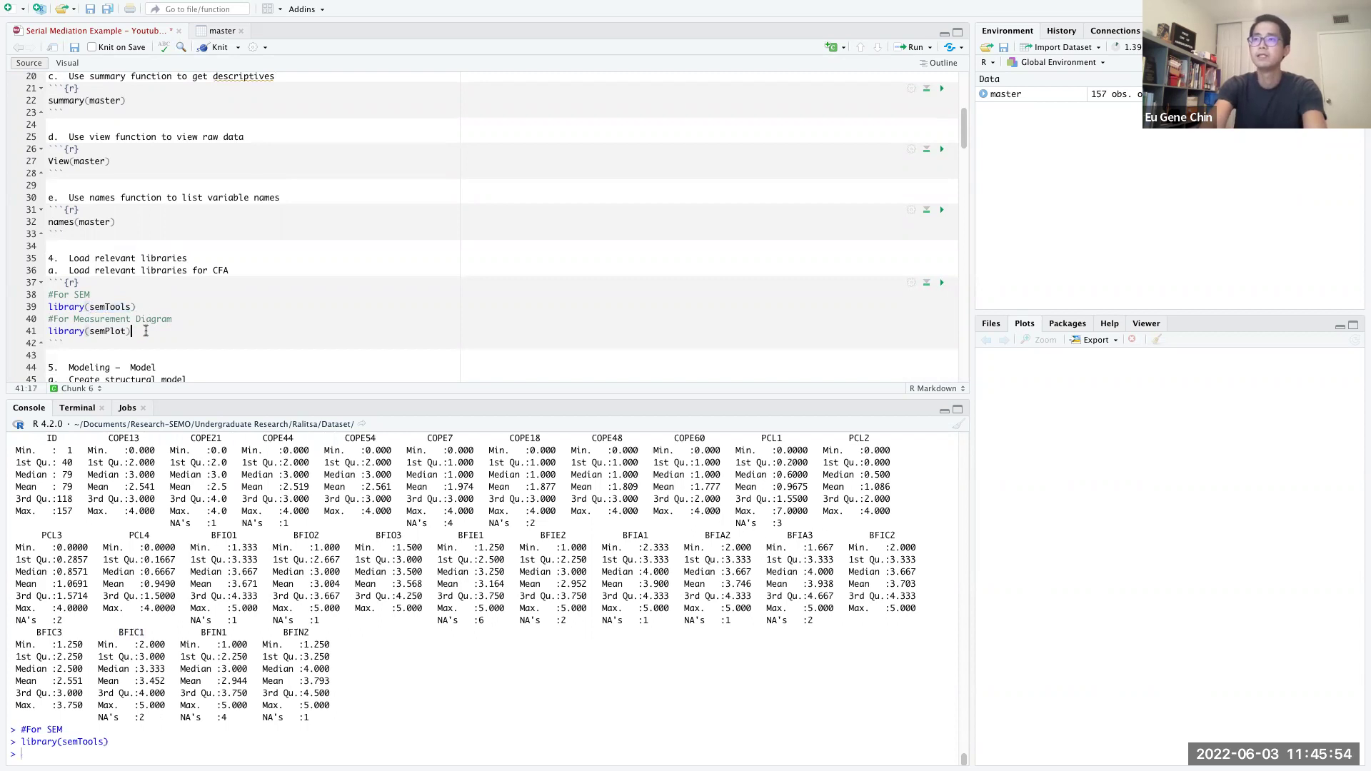
pyautogui.hotkey('ctrl', 'Return')
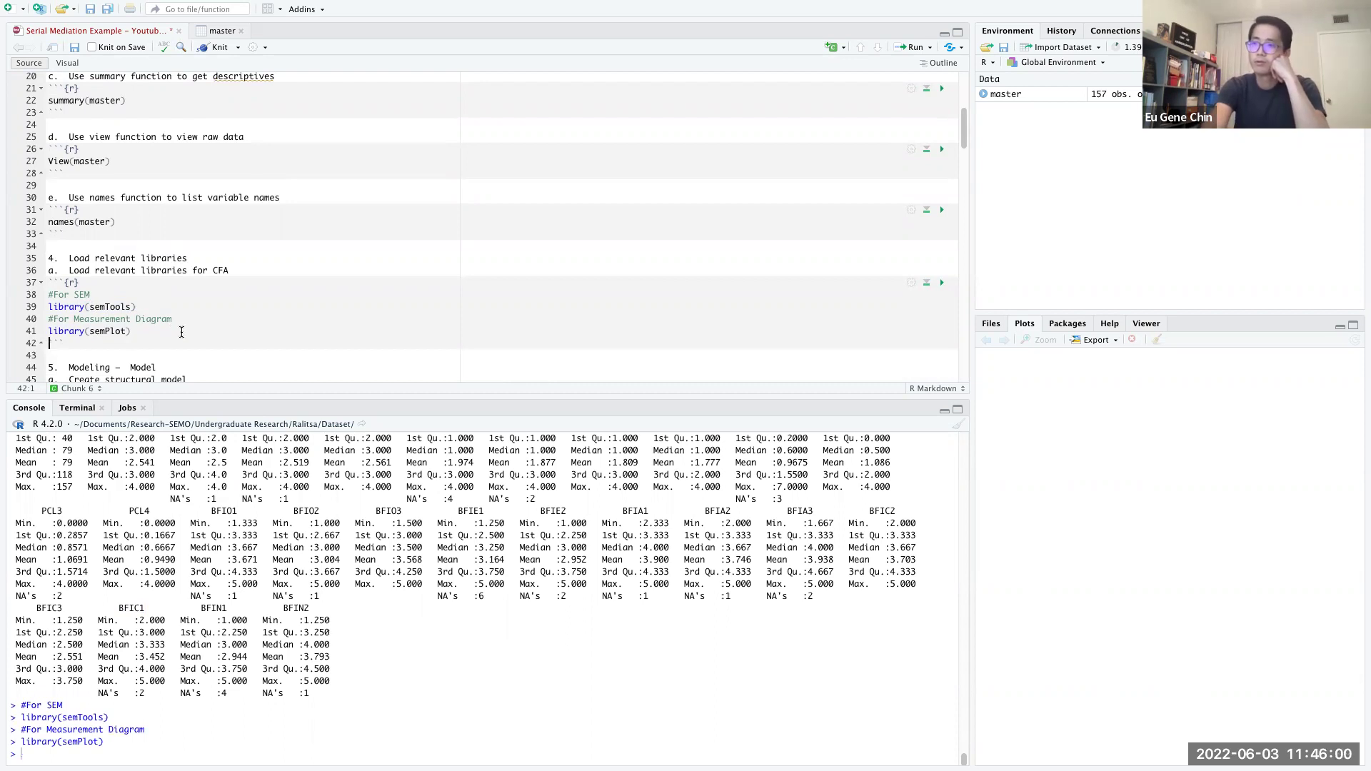
pyautogui.click(110, 306)
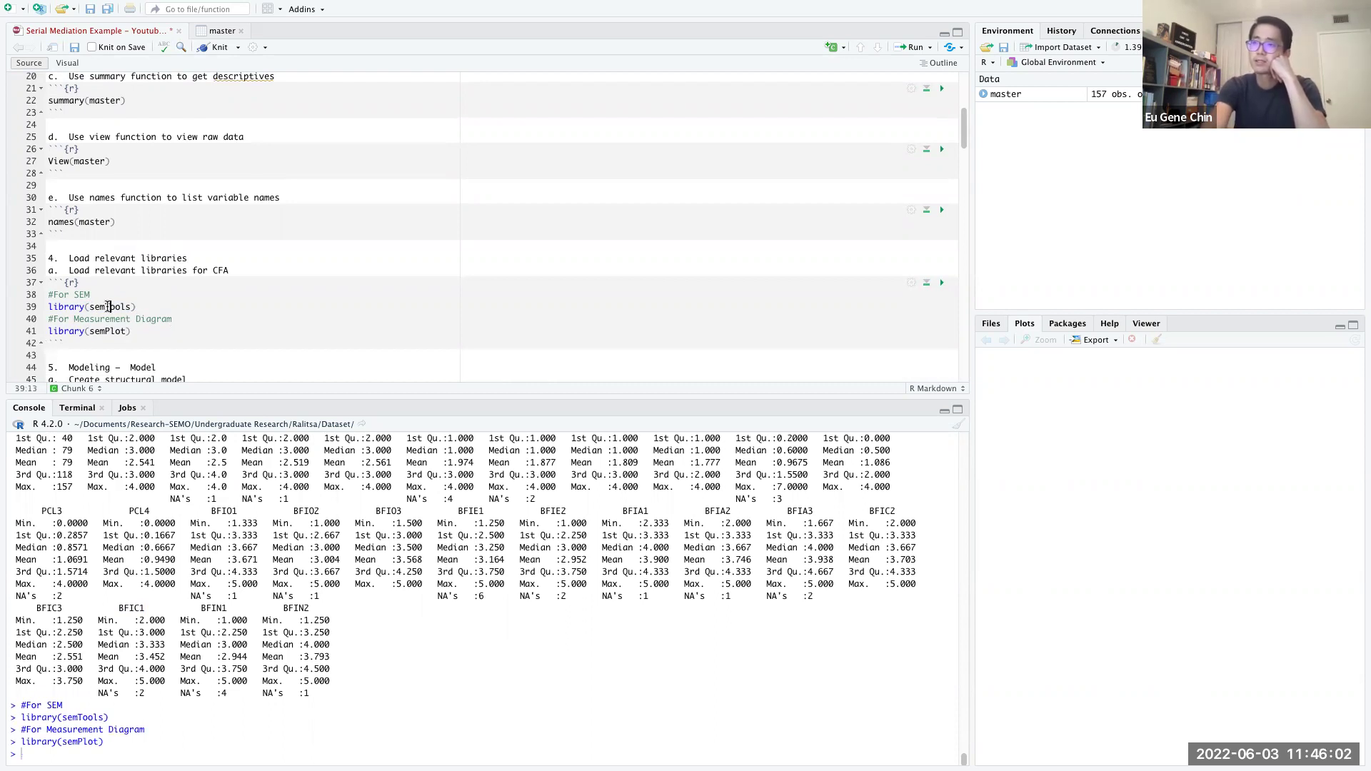
pyautogui.click(105, 331)
# - Examine the measurement model block in sem.model, focusing on how the CONSCIENTIOUS latent variable is defined
pyautogui.scroll(-4, 206, 312)
pyautogui.scroll(-5, 206, 313)
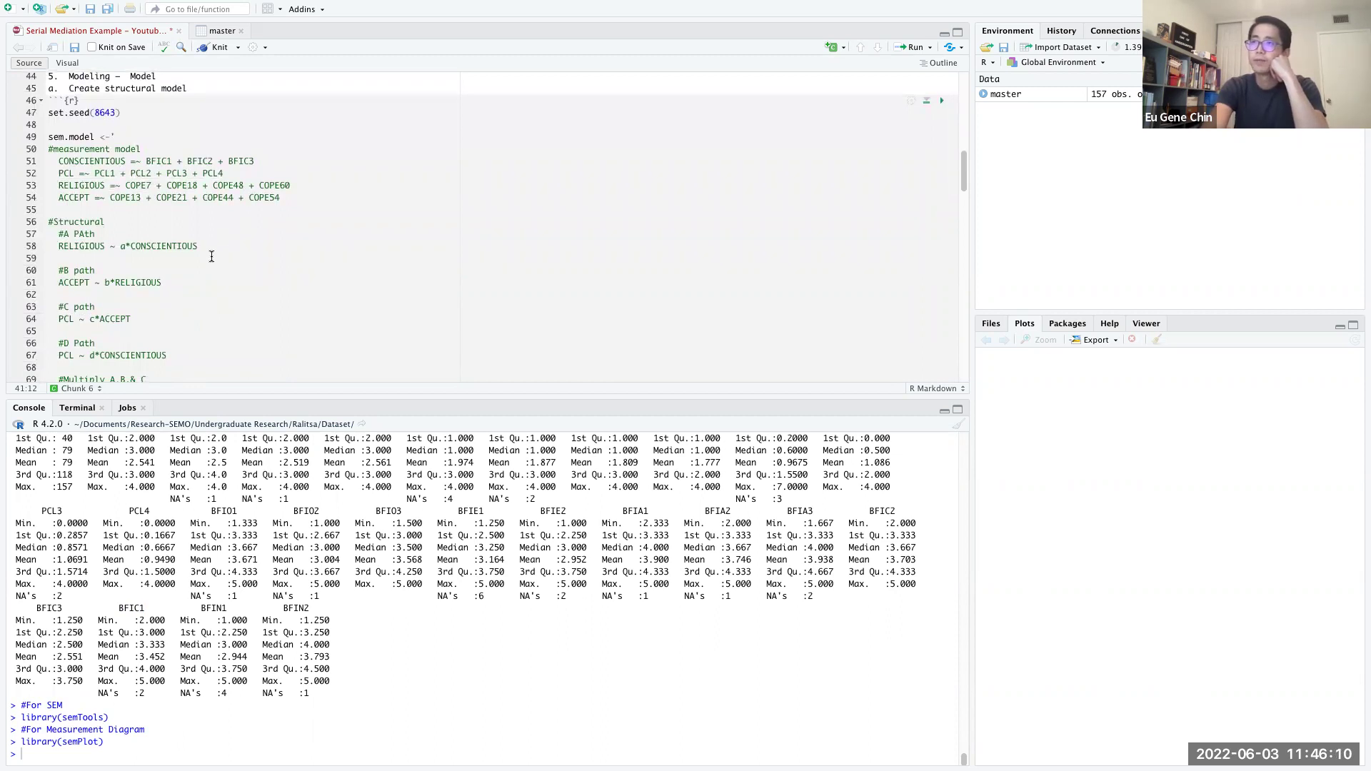
pyautogui.moveTo(287, 197); pyautogui.dragTo(34, 147)
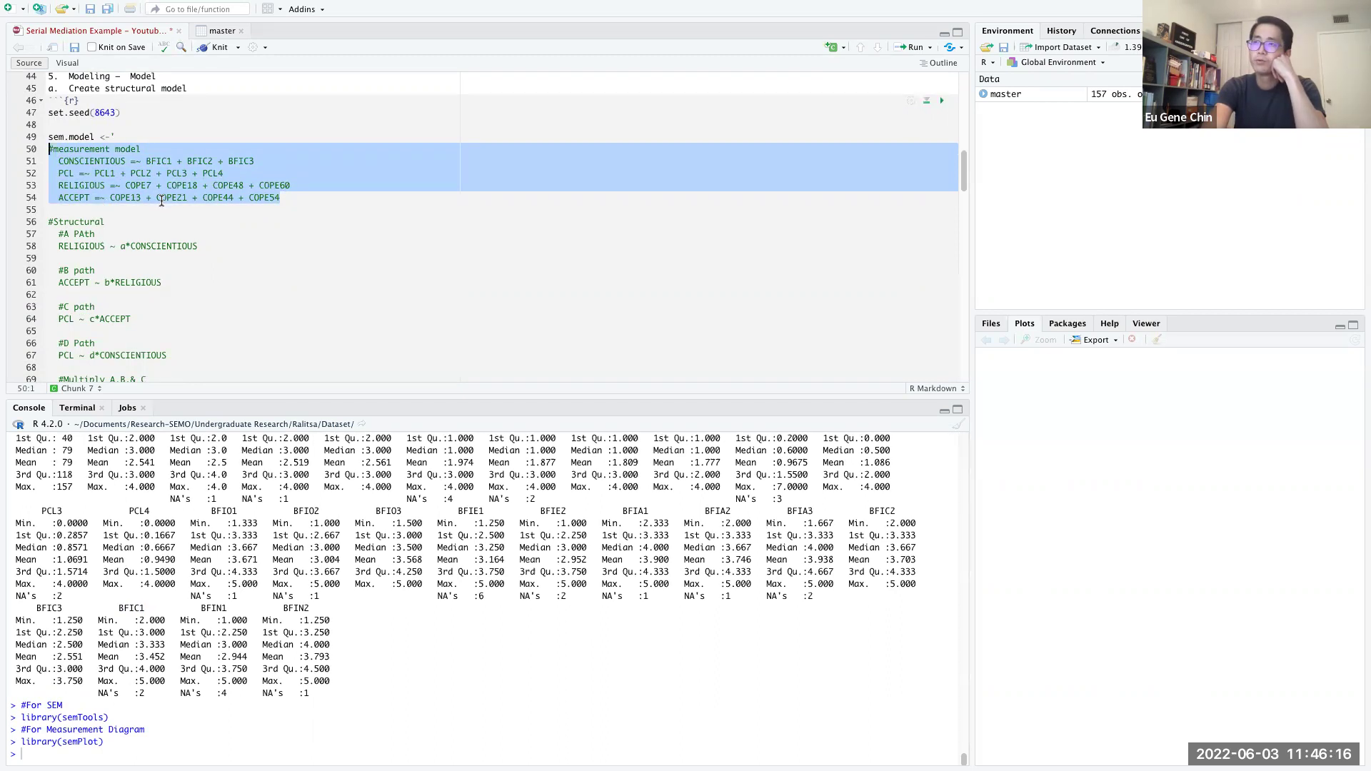
pyautogui.moveTo(127, 162); pyautogui.dragTo(62, 196)
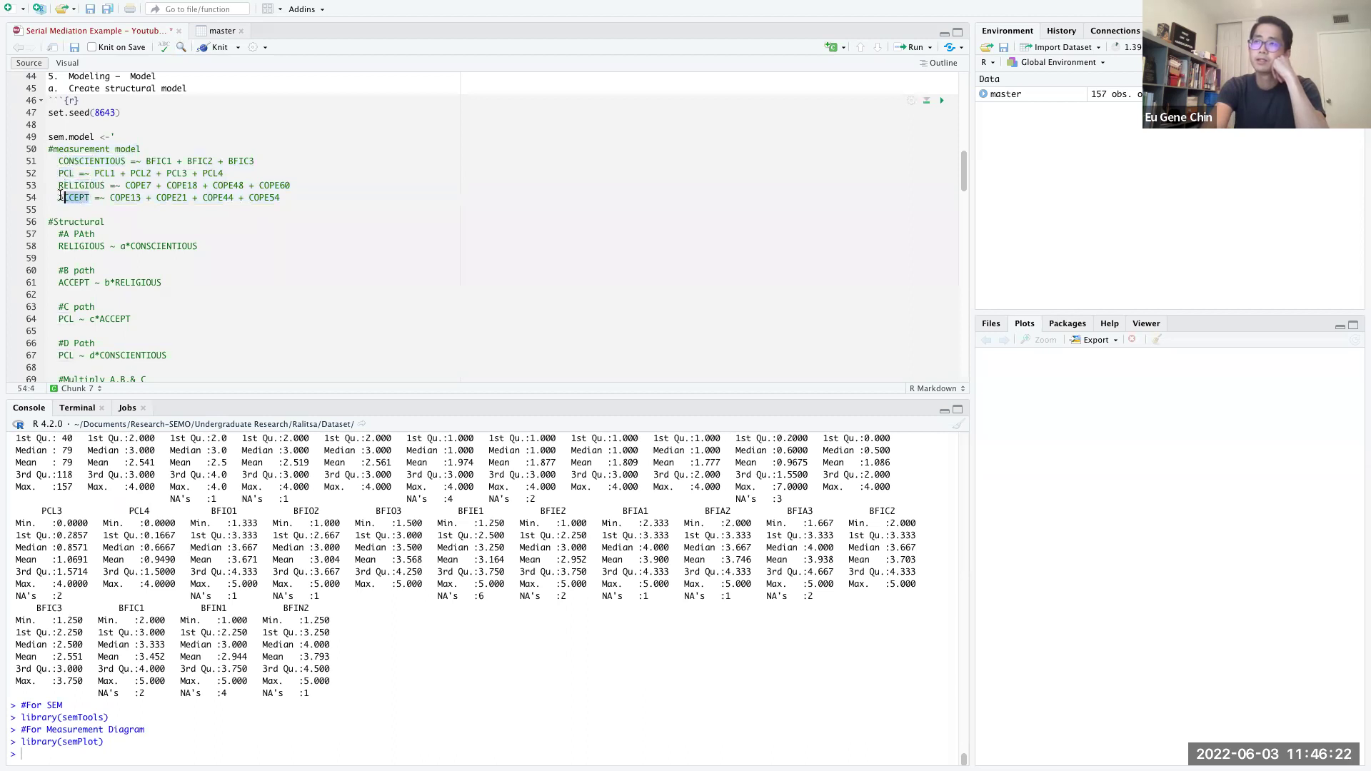
pyautogui.moveTo(126, 162); pyautogui.dragTo(60, 162)
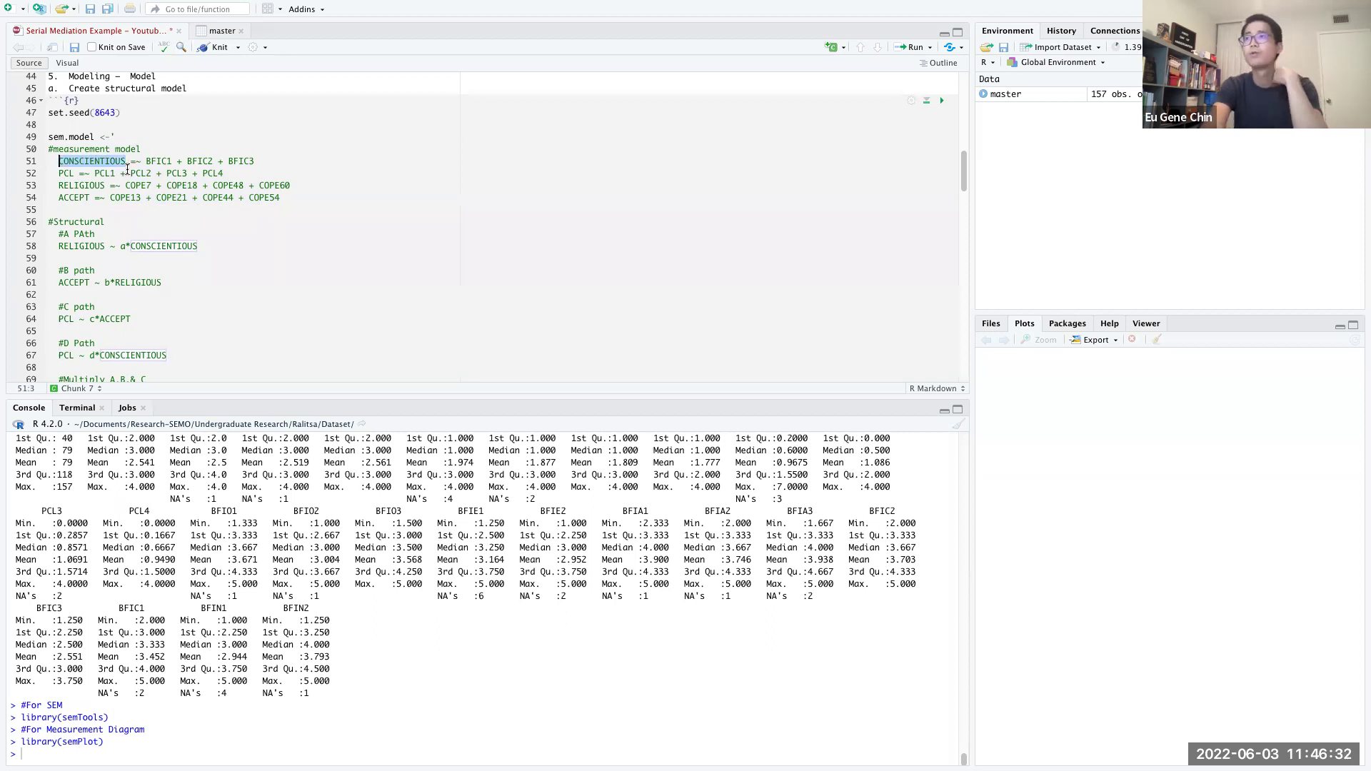
pyautogui.click(105, 161)
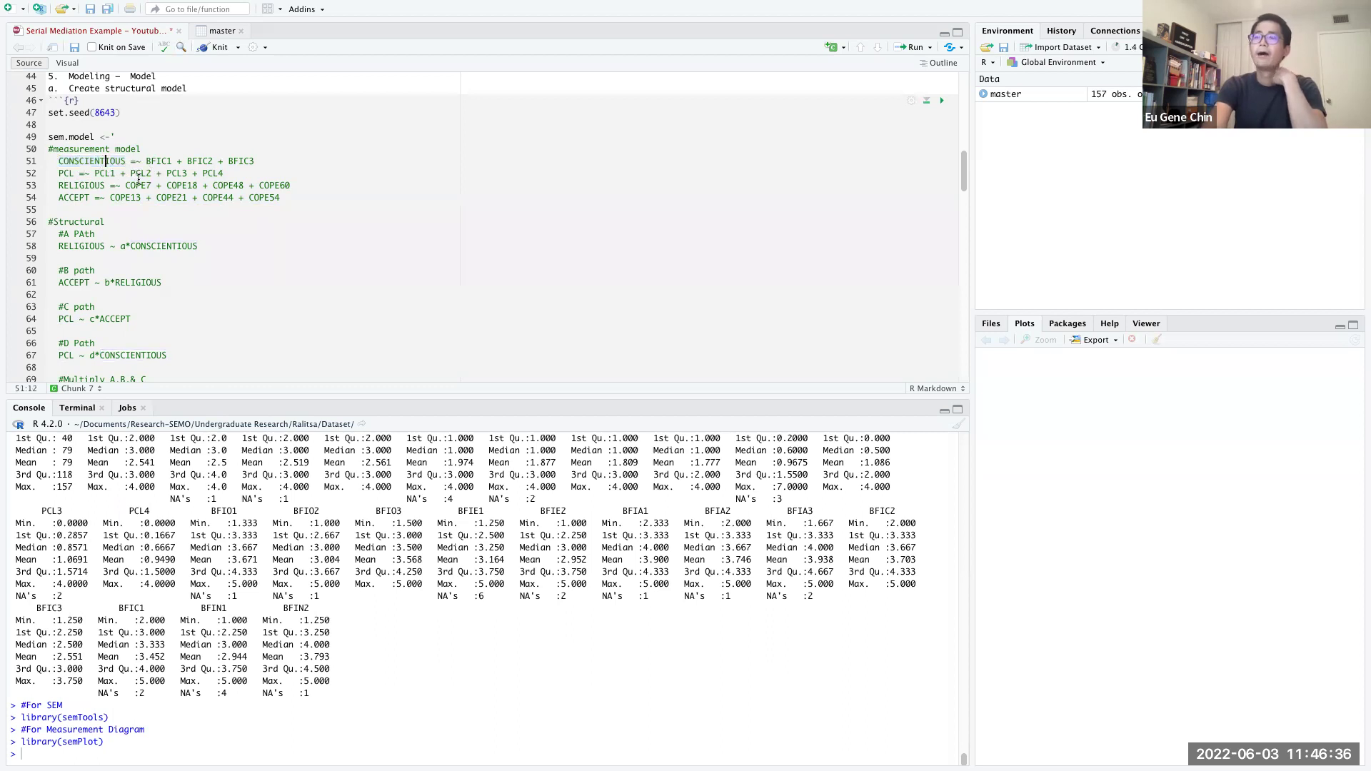
pyautogui.click(133, 160)
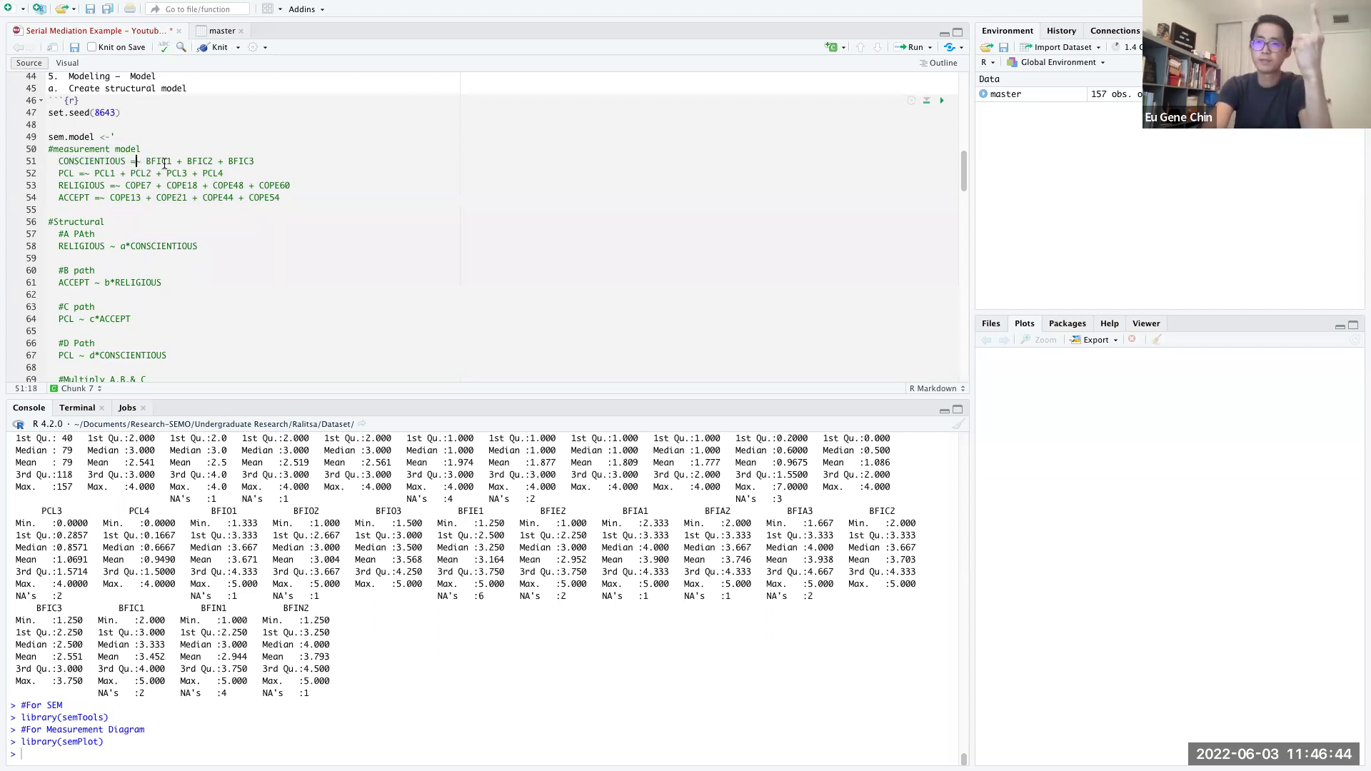
pyautogui.scroll(2, 407, 511)
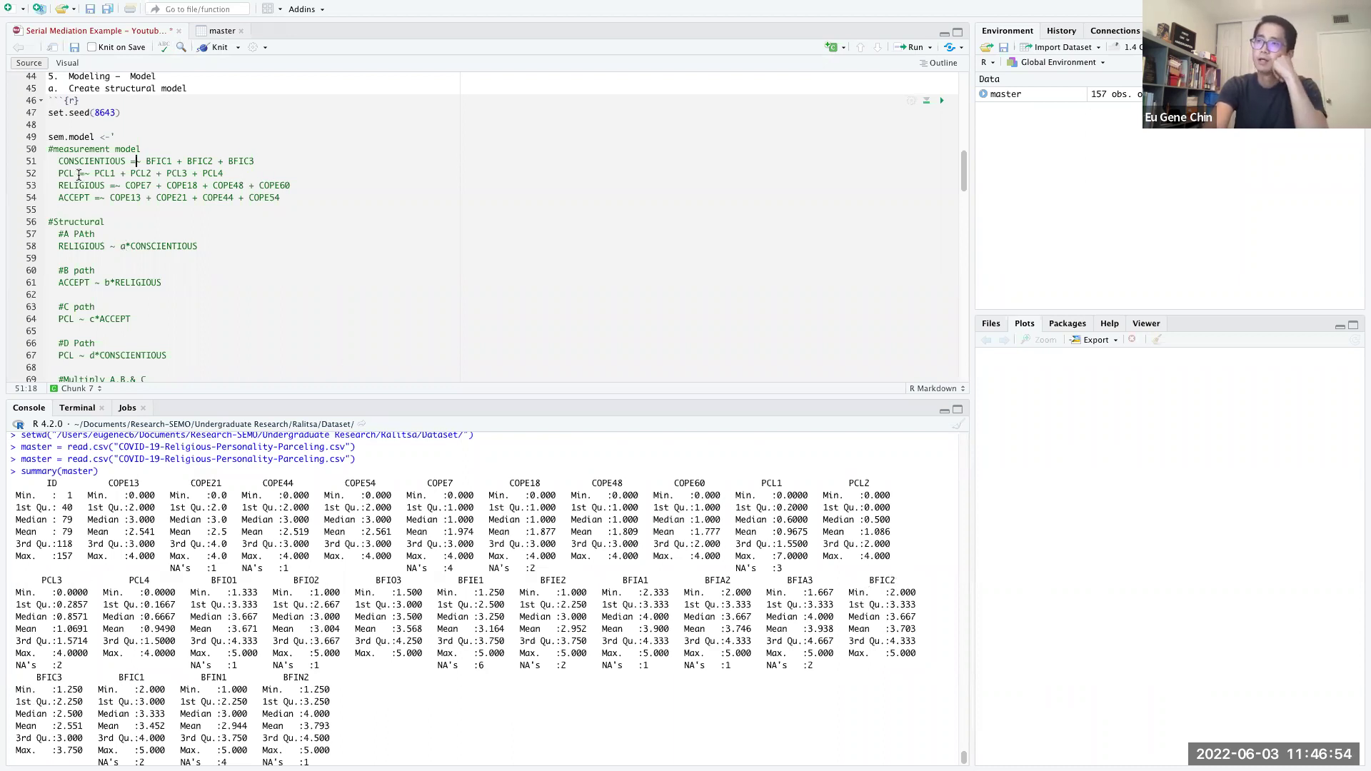
# - Examine the indicators assigned to the PCL, RELIGIOUS and ACCEPT latent variables in the measurement model
pyautogui.moveTo(75, 173); pyautogui.dragTo(263, 175)
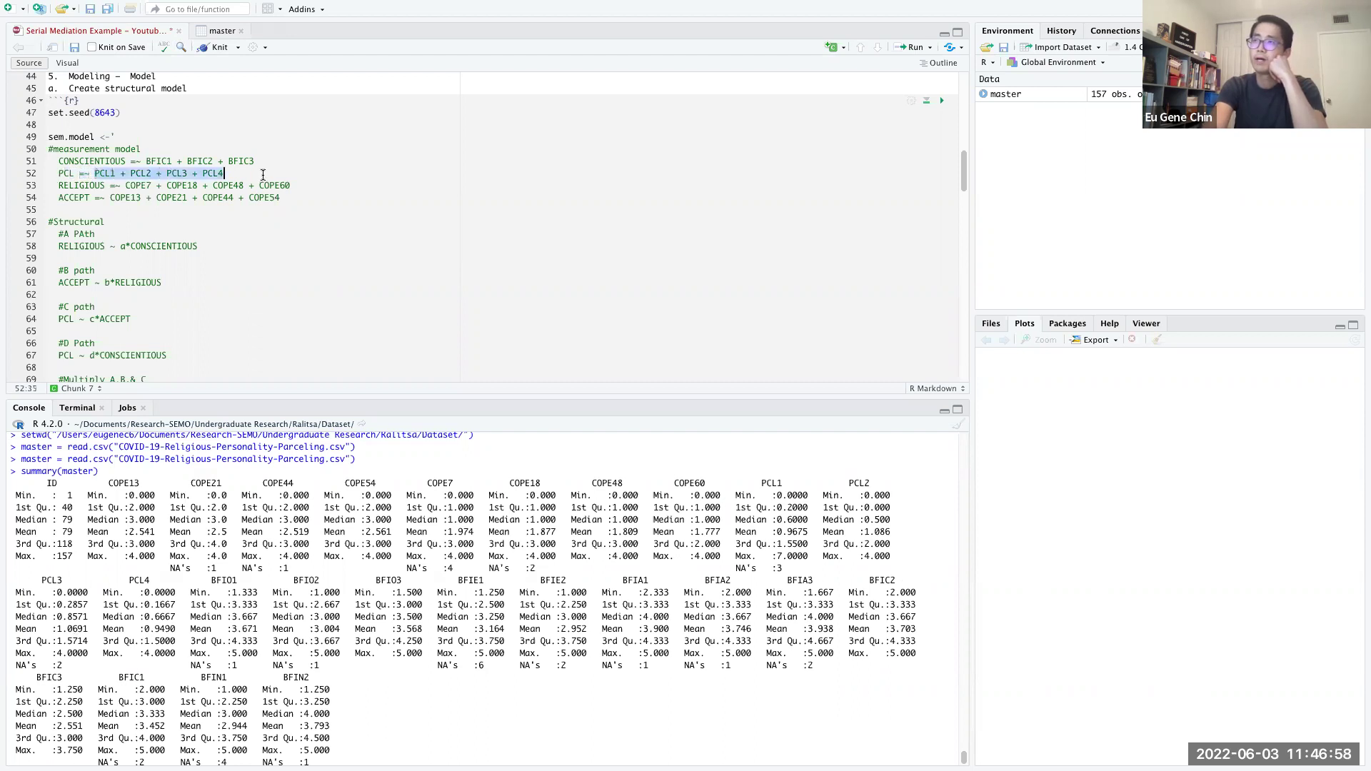
pyautogui.moveTo(105, 185); pyautogui.dragTo(59, 185)
pyautogui.click(129, 186)
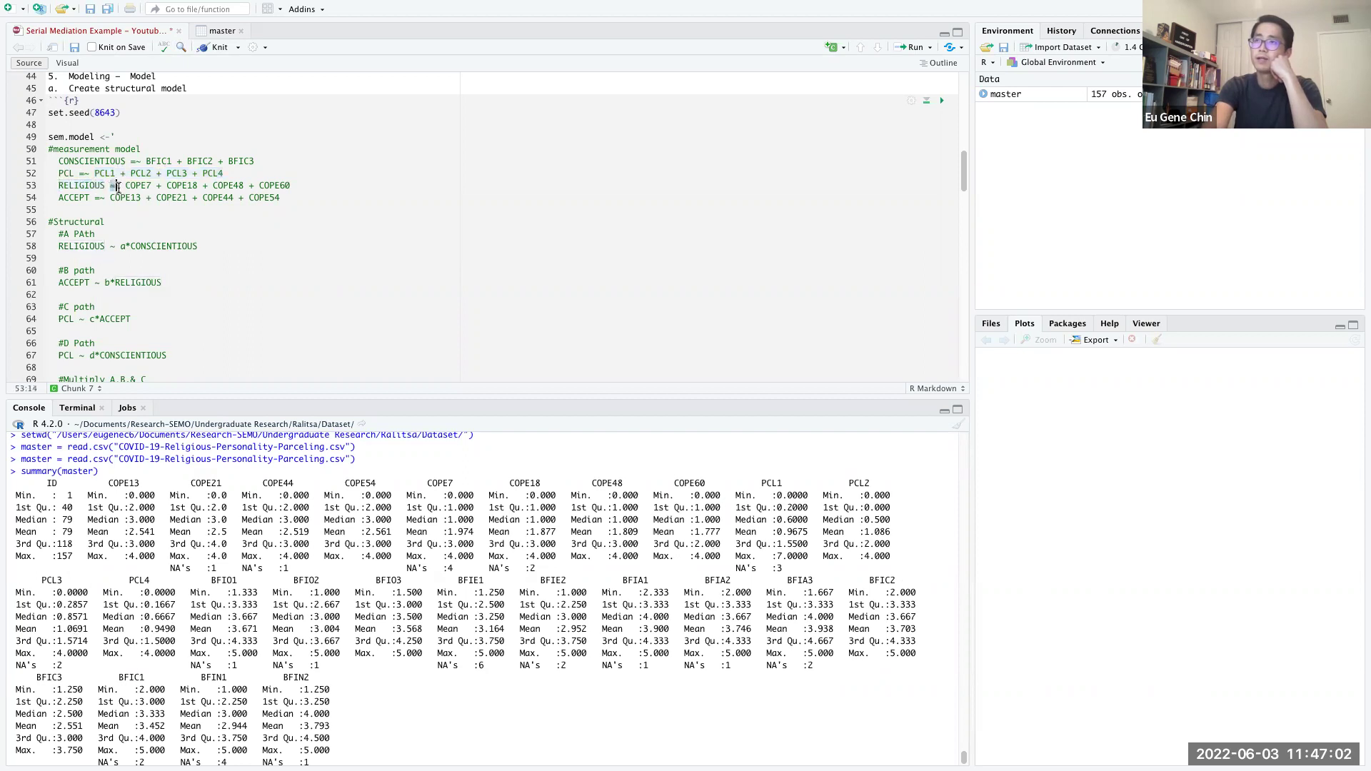
pyautogui.moveTo(130, 186); pyautogui.dragTo(285, 197)
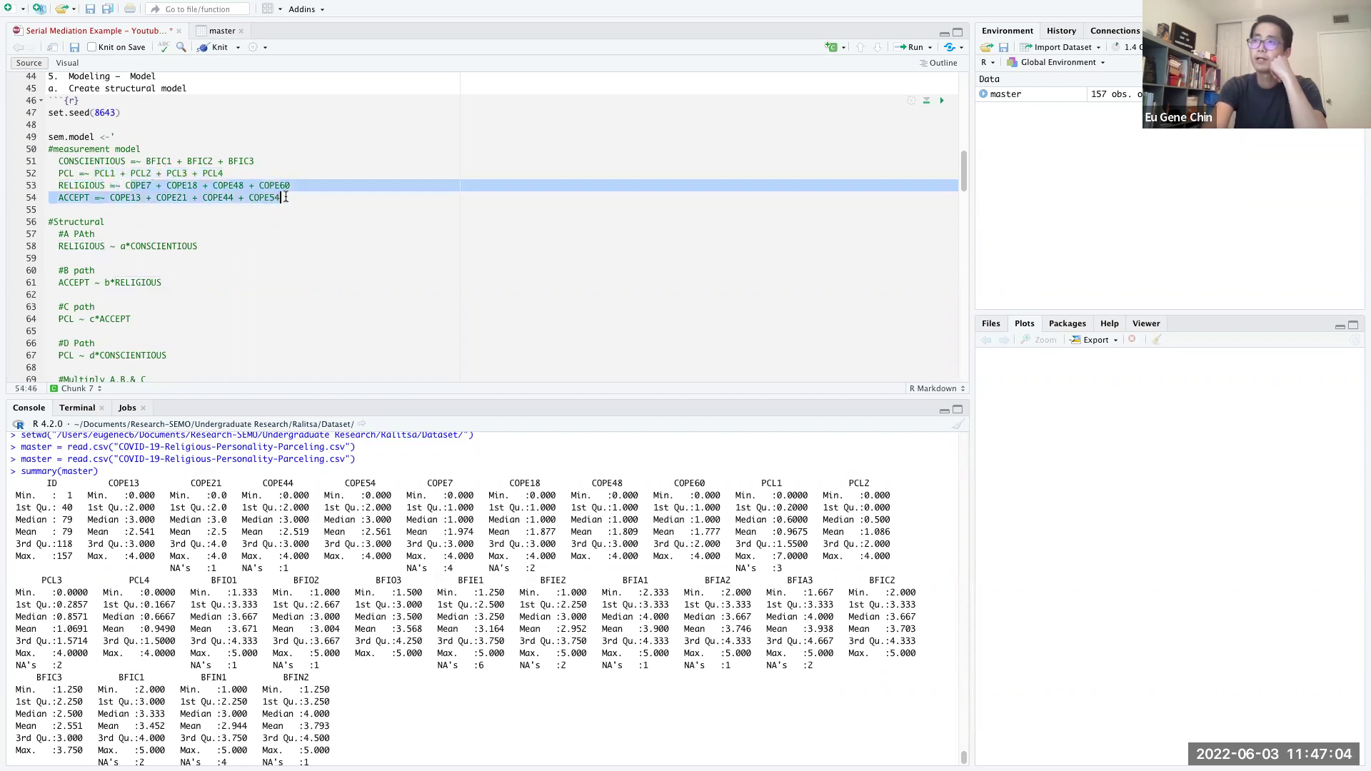
pyautogui.click(286, 197)
pyautogui.click(86, 197)
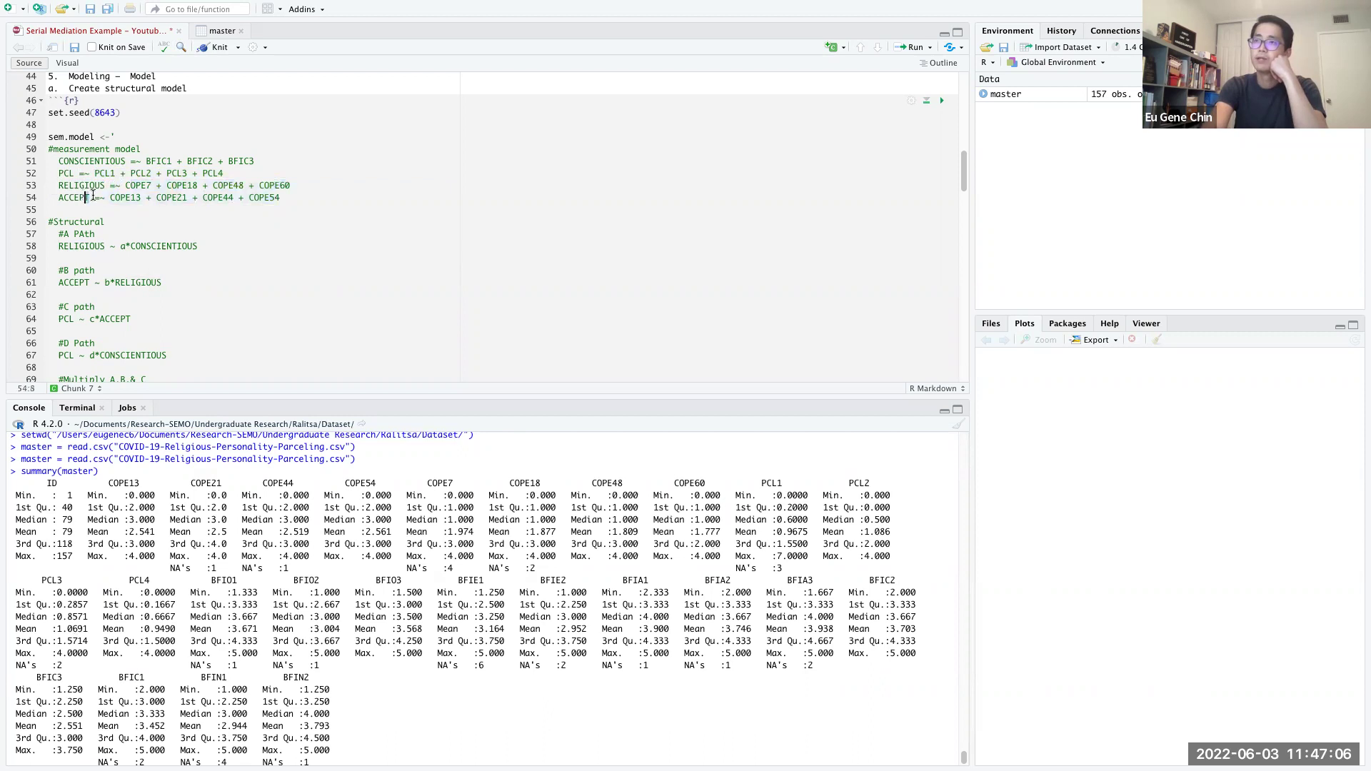
pyautogui.moveTo(109, 198); pyautogui.dragTo(281, 200)
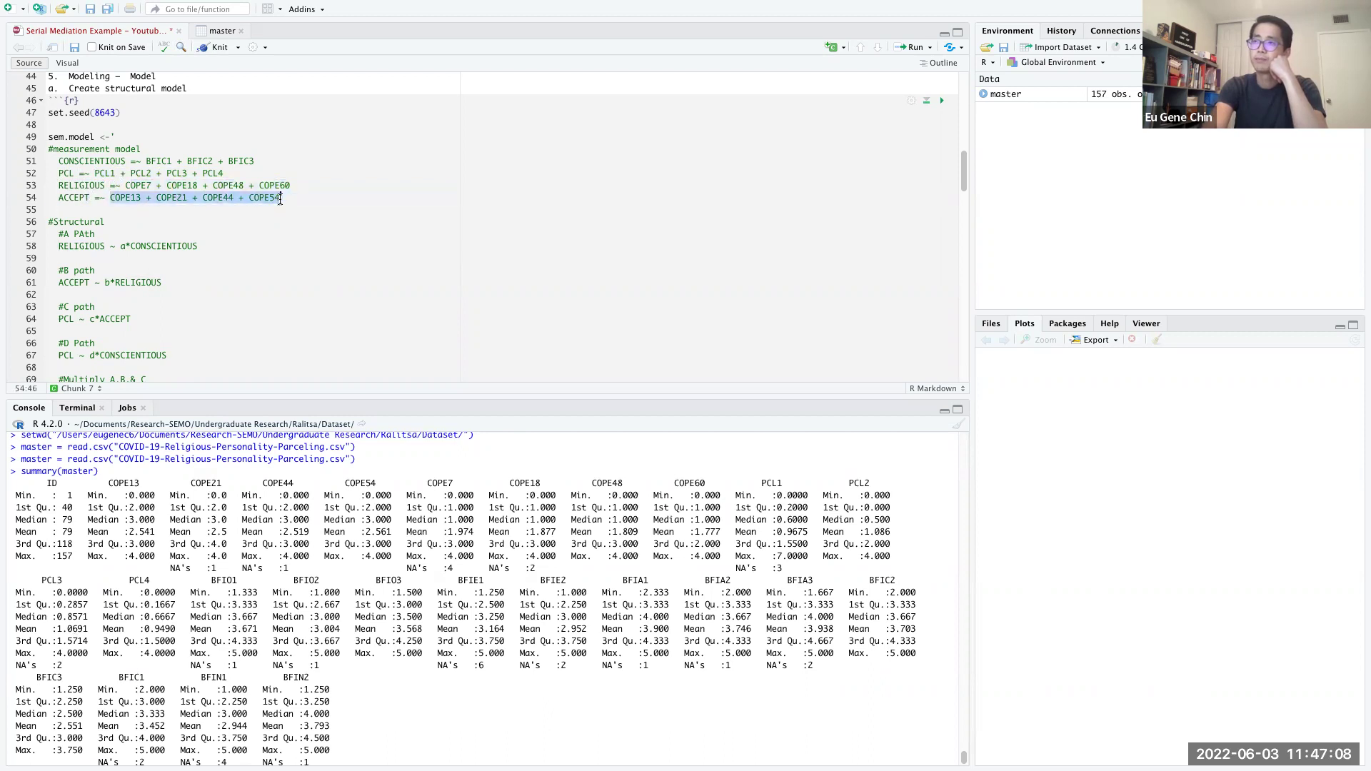
pyautogui.click(280, 199)
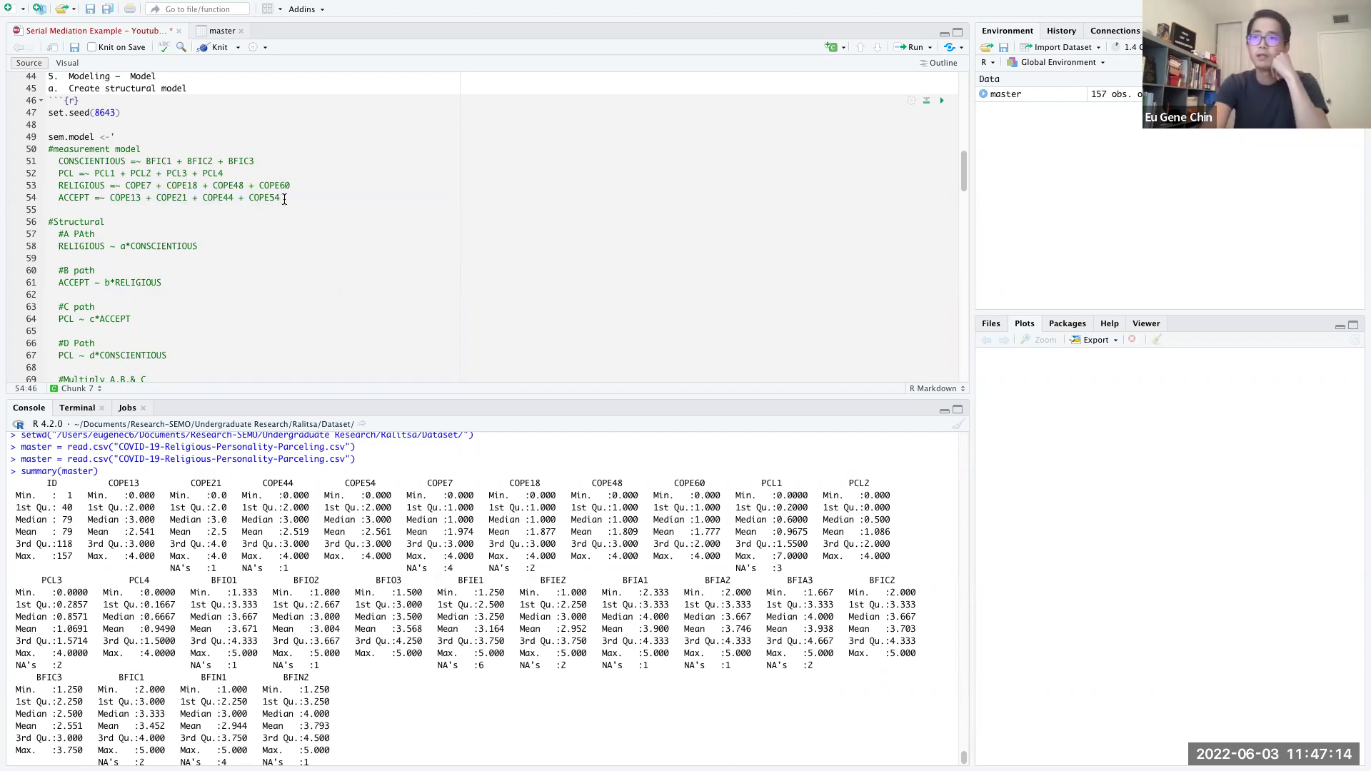
# - Review the structural paths of sem.model and switch to the serial mediator model diagram slide
pyautogui.tripleClick(57, 221)
pyautogui.scroll(-2, 102, 186)
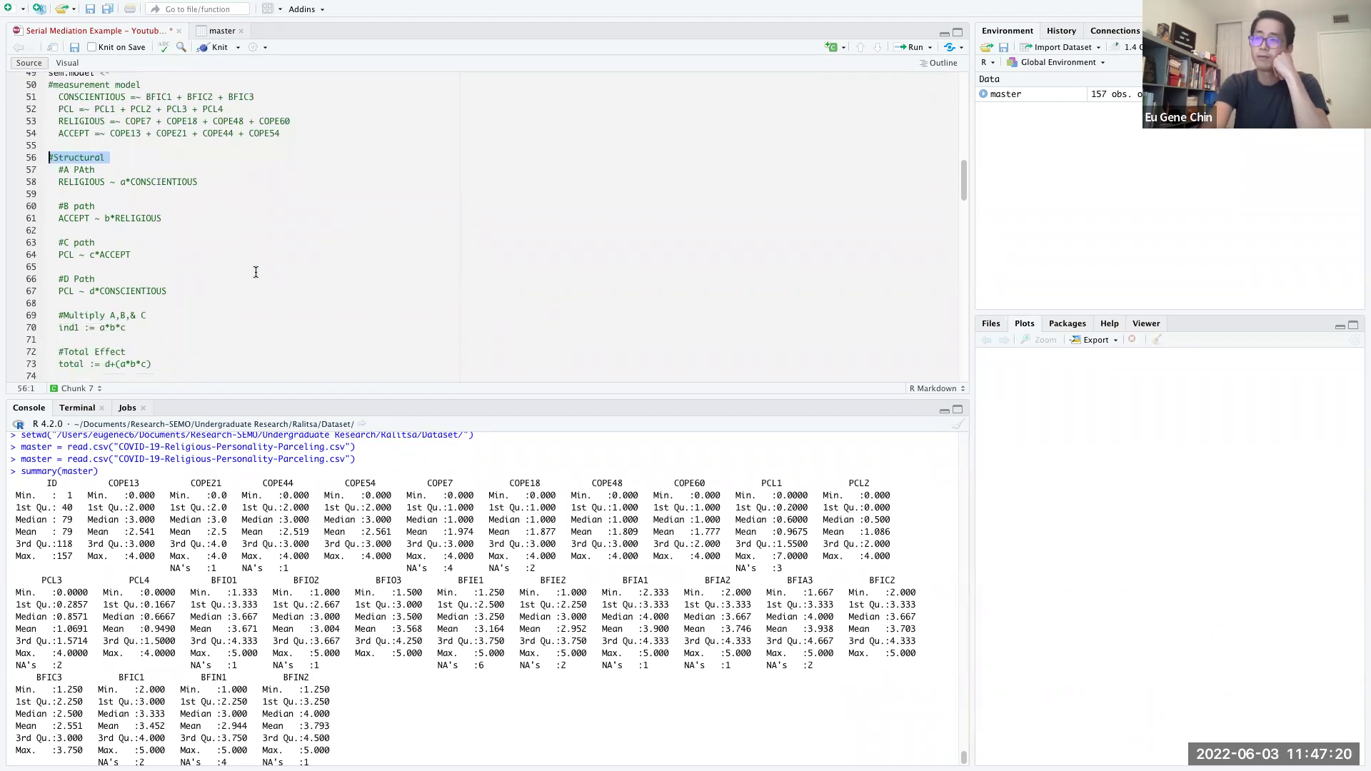
pyautogui.hotkey('ctrl', 'Left')
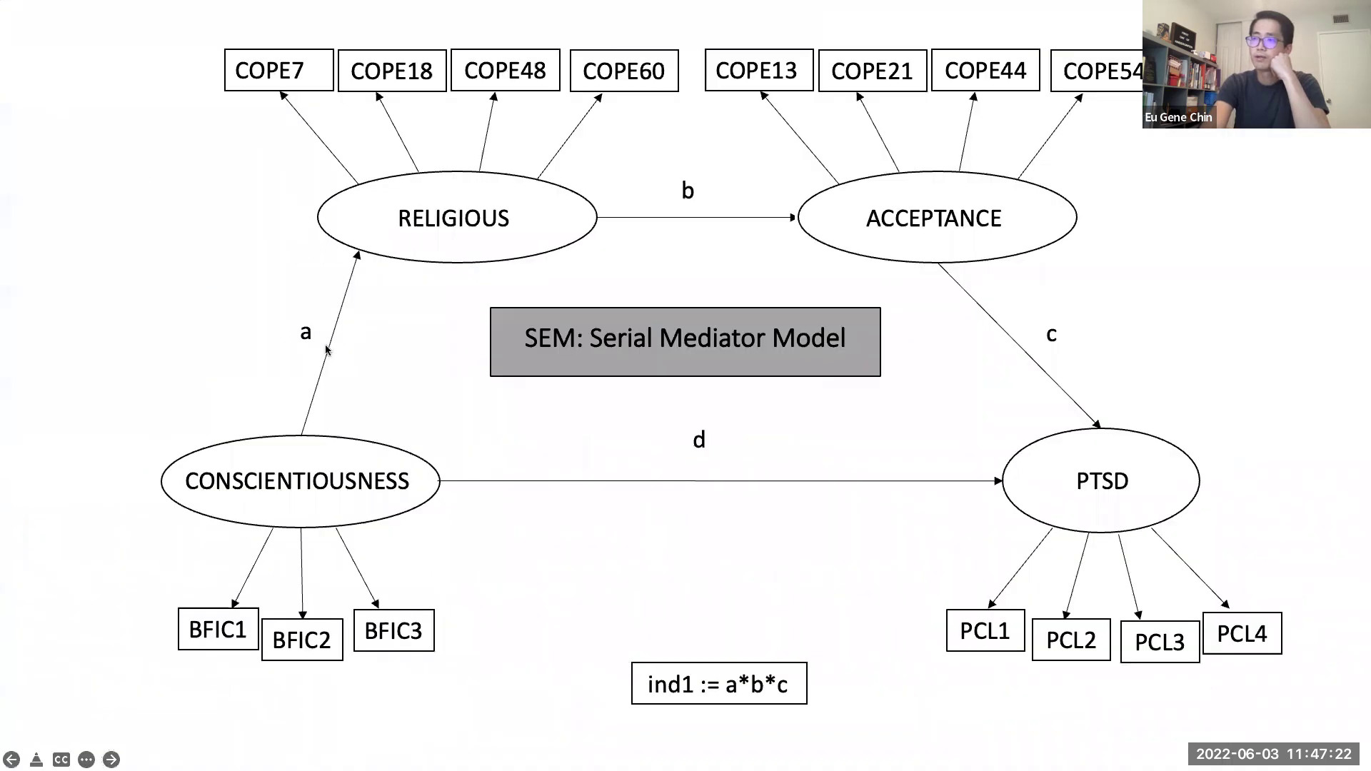
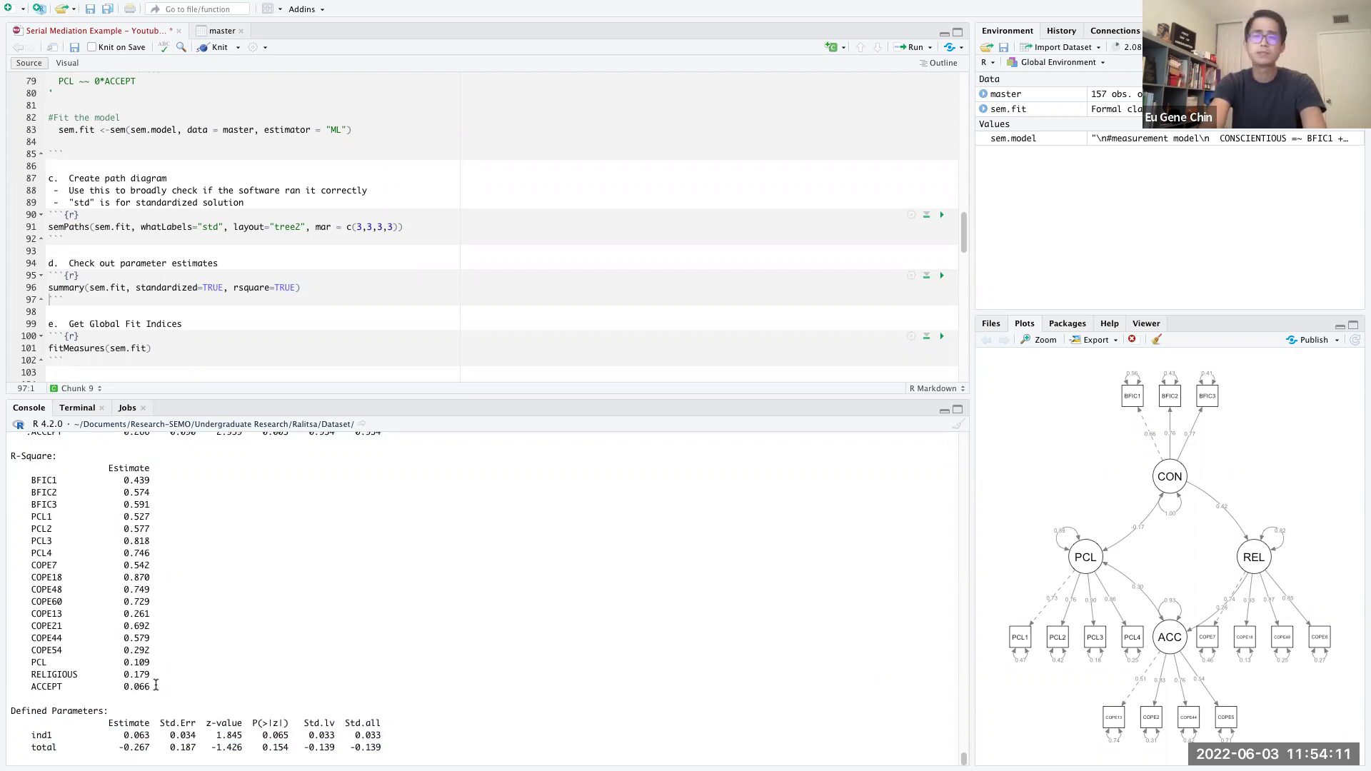
# - Examine the R-square estimates, standardized variances and covariances in the fitted model's summary output
pyautogui.moveTo(156, 686); pyautogui.dragTo(7, 457)
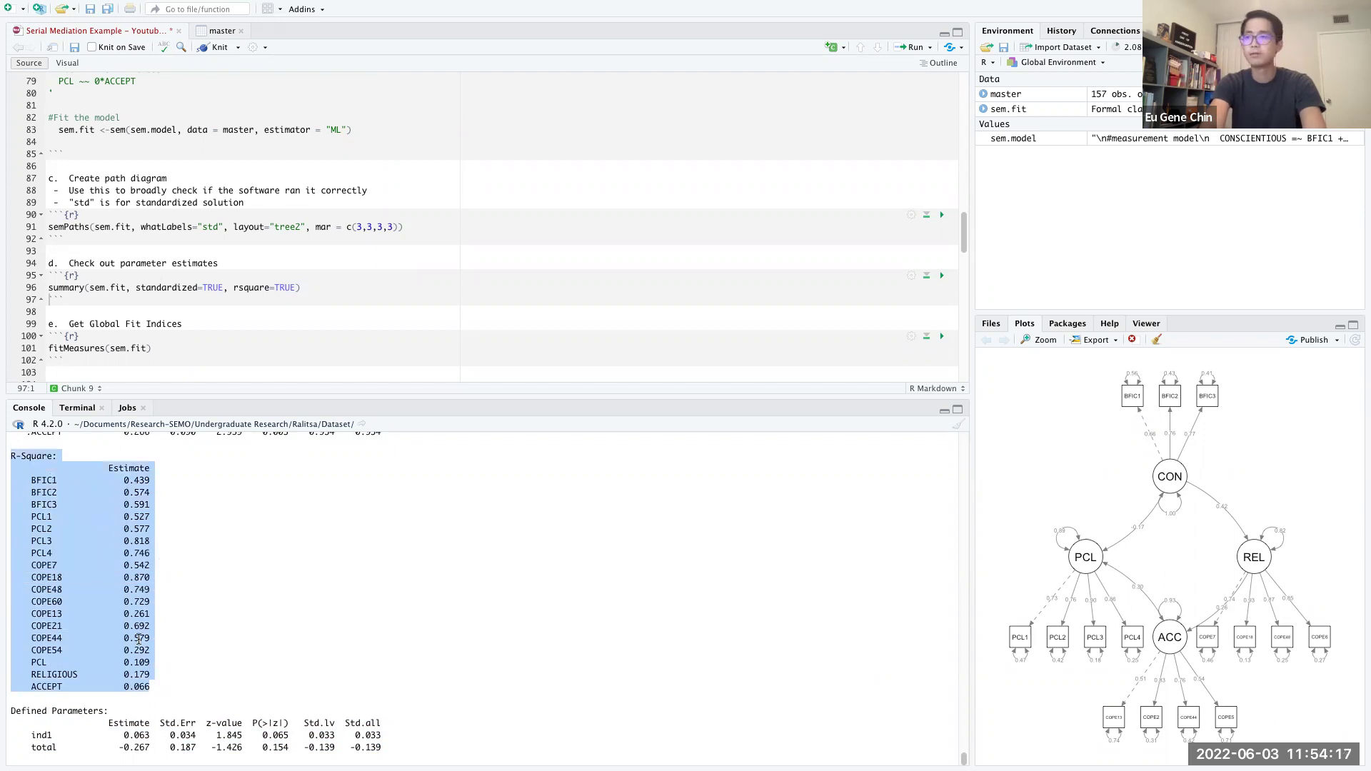
pyautogui.click(151, 555)
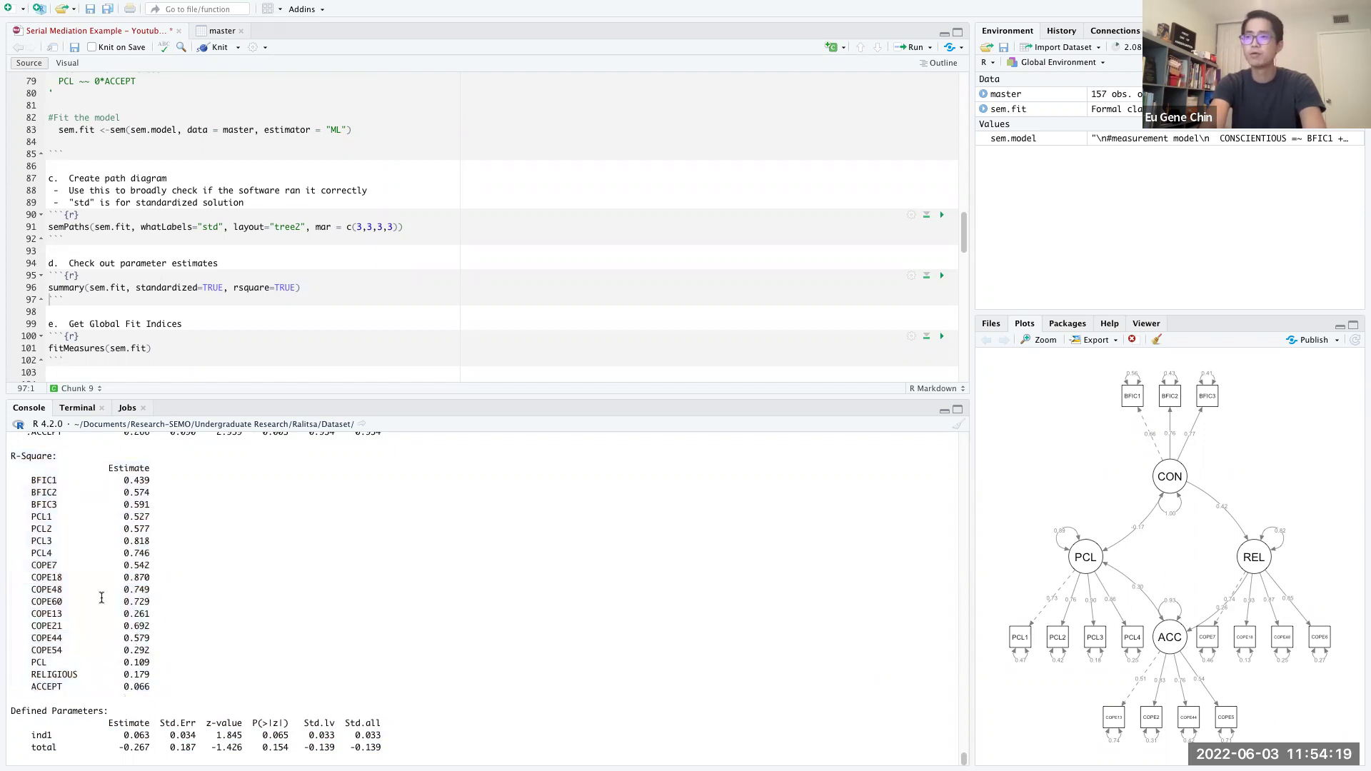
pyautogui.scroll(5, 192, 614)
pyautogui.scroll(1, 194, 620)
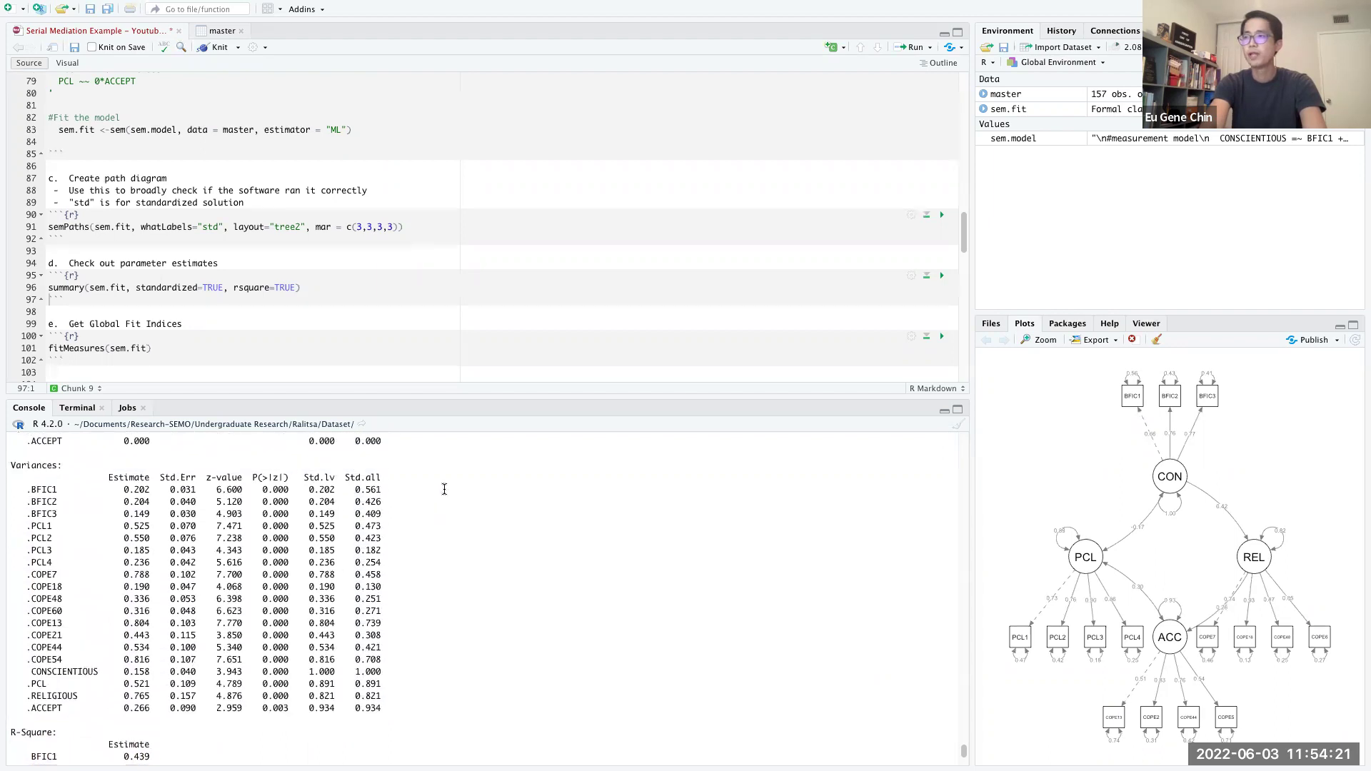
pyautogui.moveTo(355, 487); pyautogui.dragTo(389, 723)
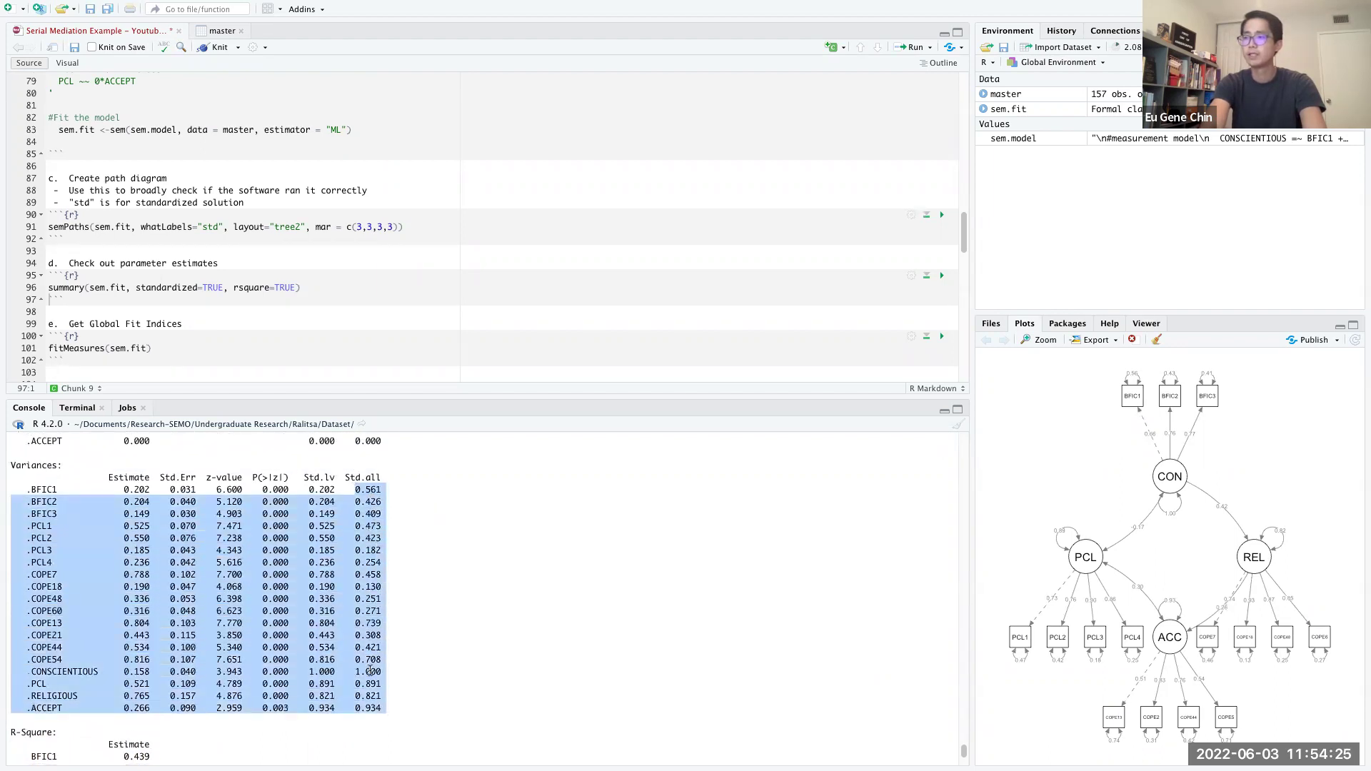
pyautogui.scroll(5, 365, 682)
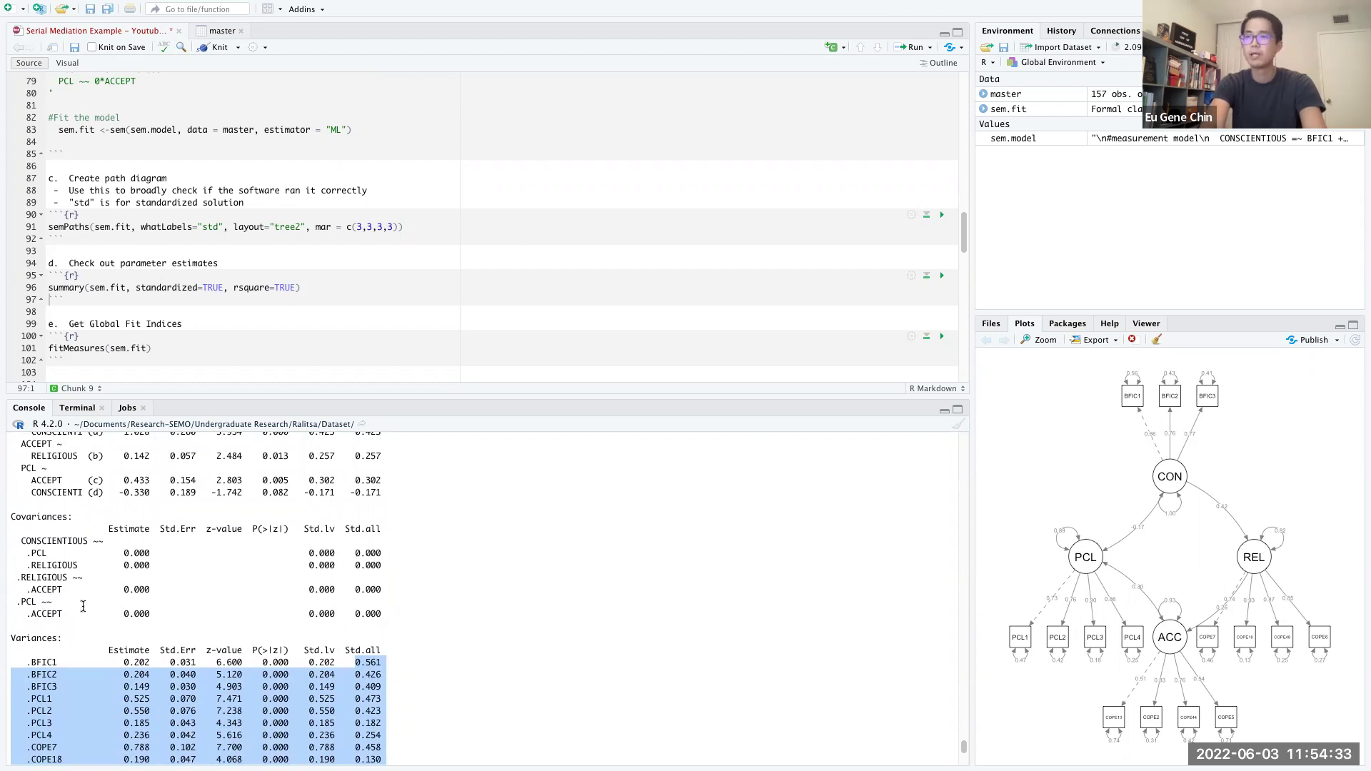
# - Review the standardized factor loadings of all four latent variables in the model summary output
pyautogui.scroll(3, 83, 606)
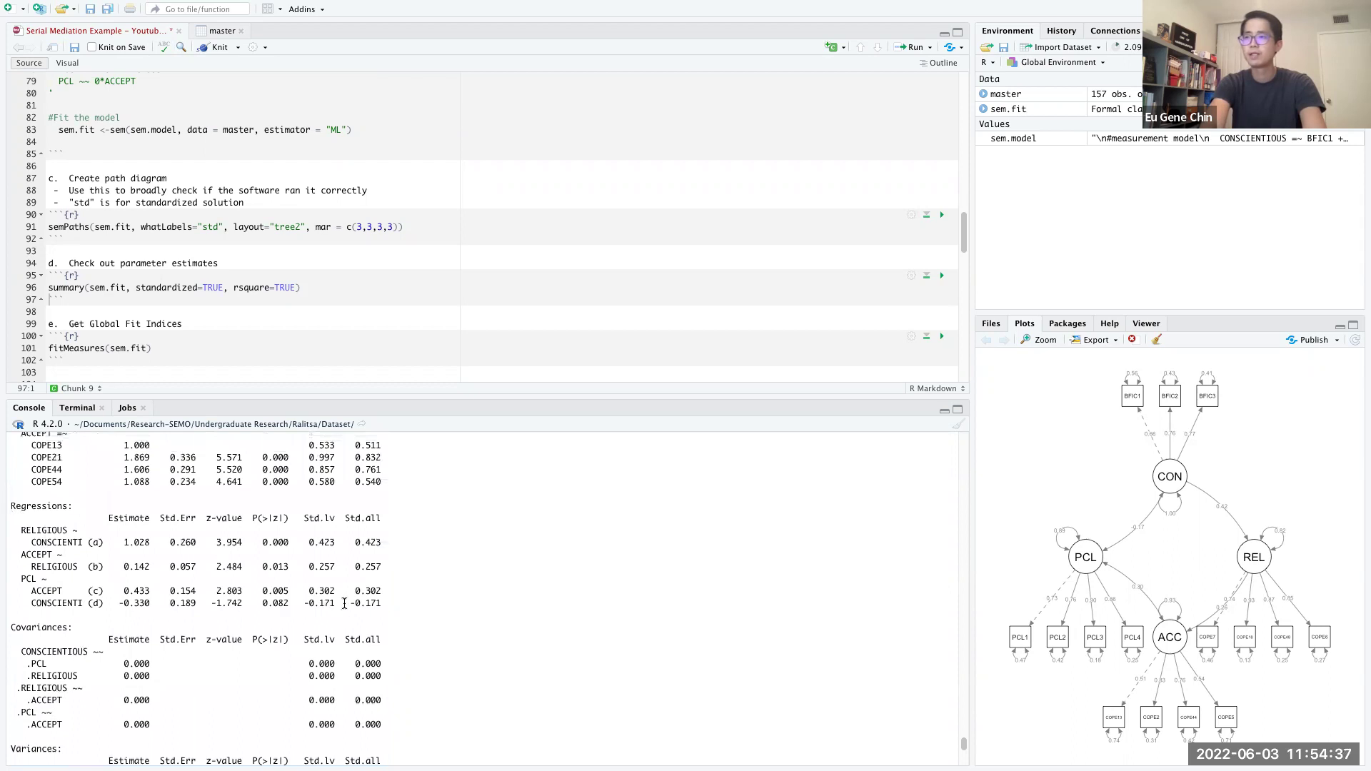
pyautogui.scroll(6, 345, 604)
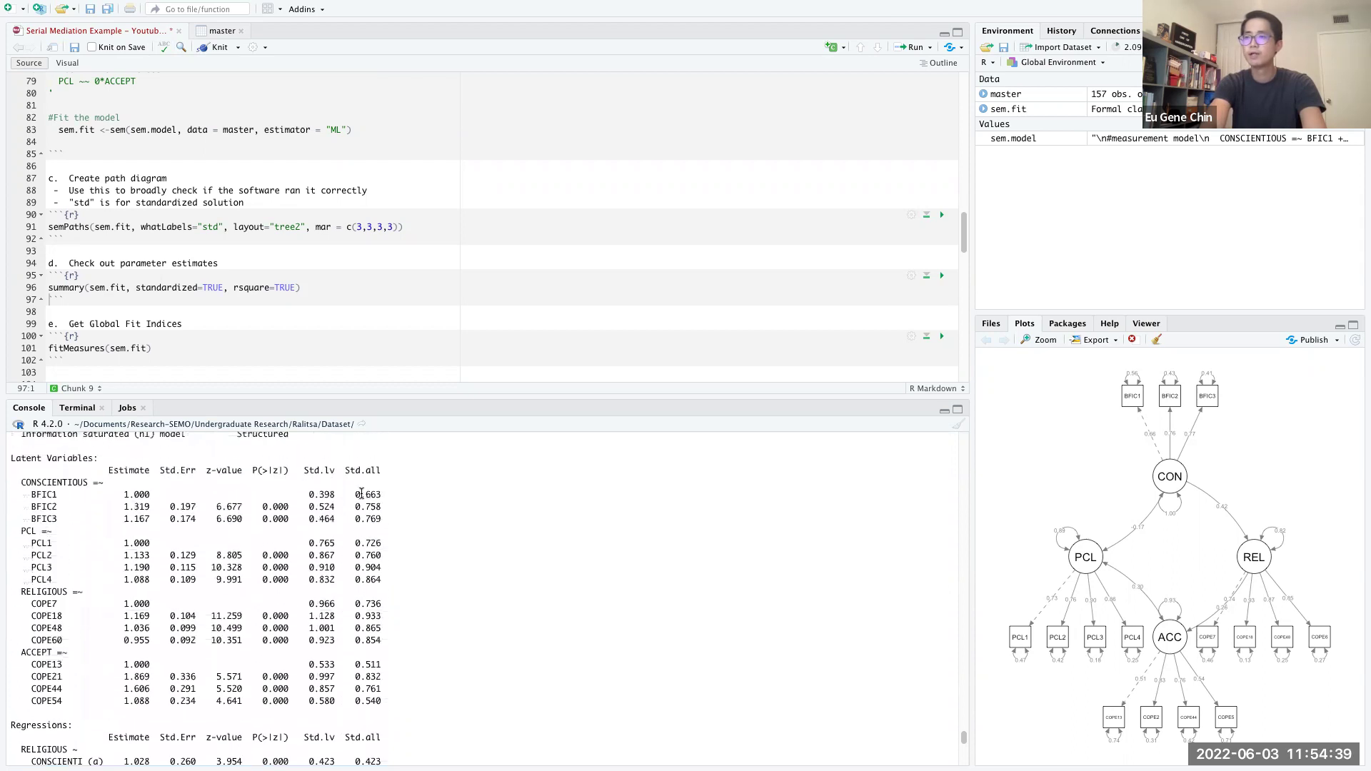
pyautogui.moveTo(355, 494); pyautogui.dragTo(381, 703)
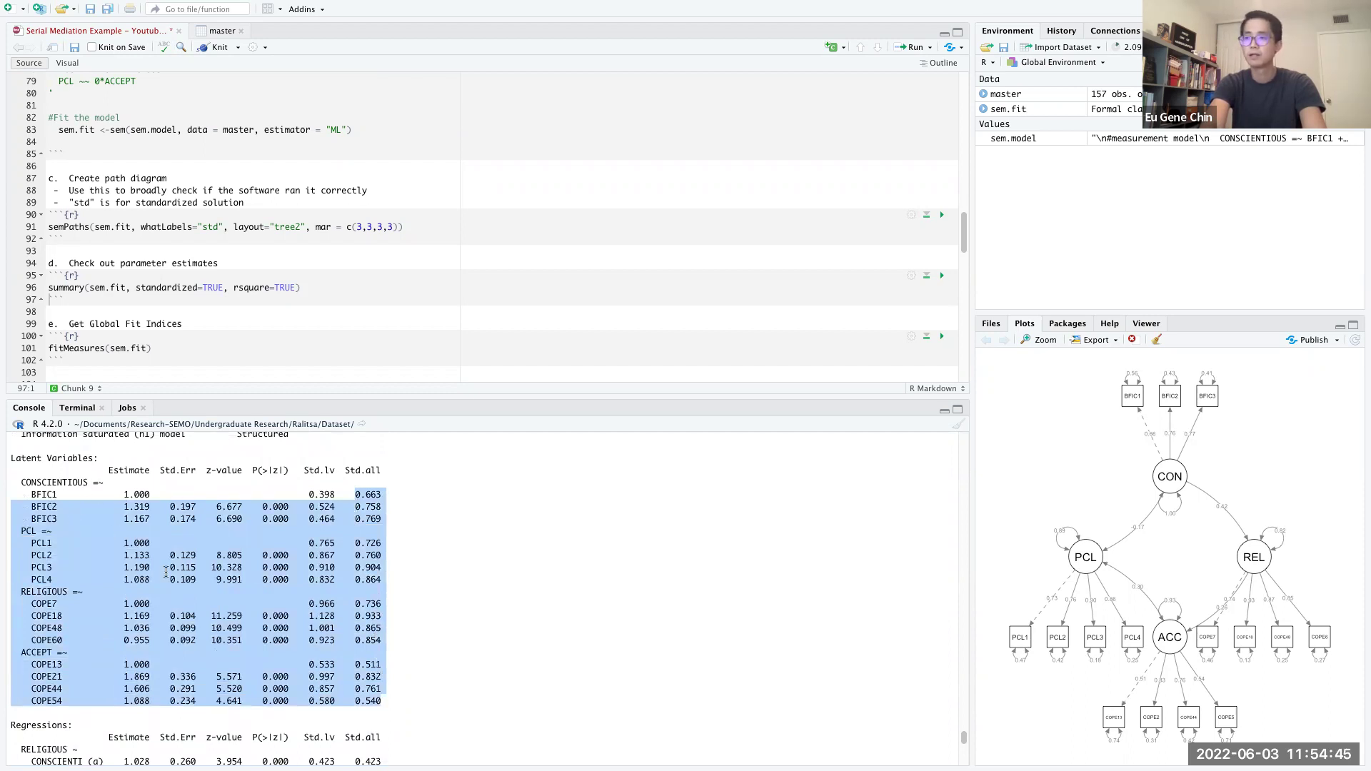
# - Examine the p-values of regression paths a, b, c and d in the summary's Regressions section
pyautogui.scroll(-5, 166, 572)
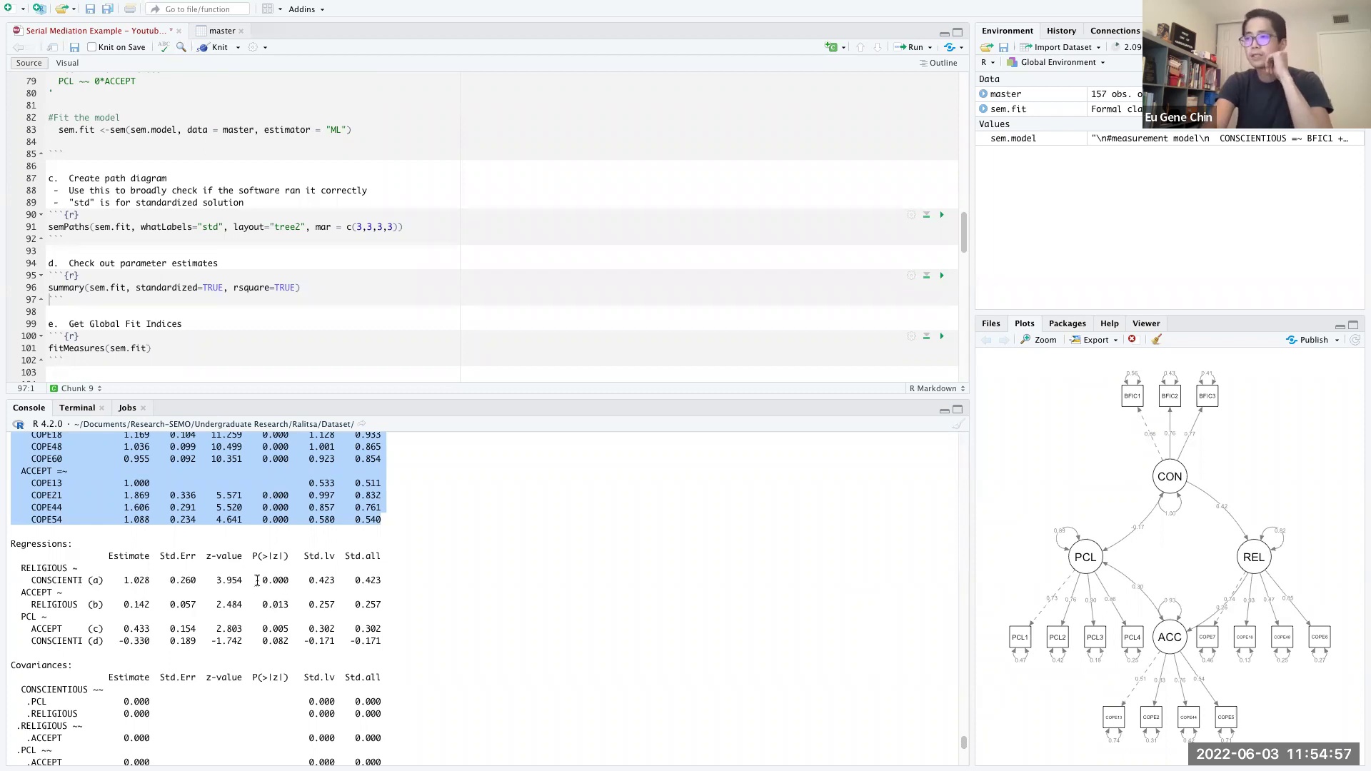
pyautogui.moveTo(262, 580); pyautogui.dragTo(290, 581)
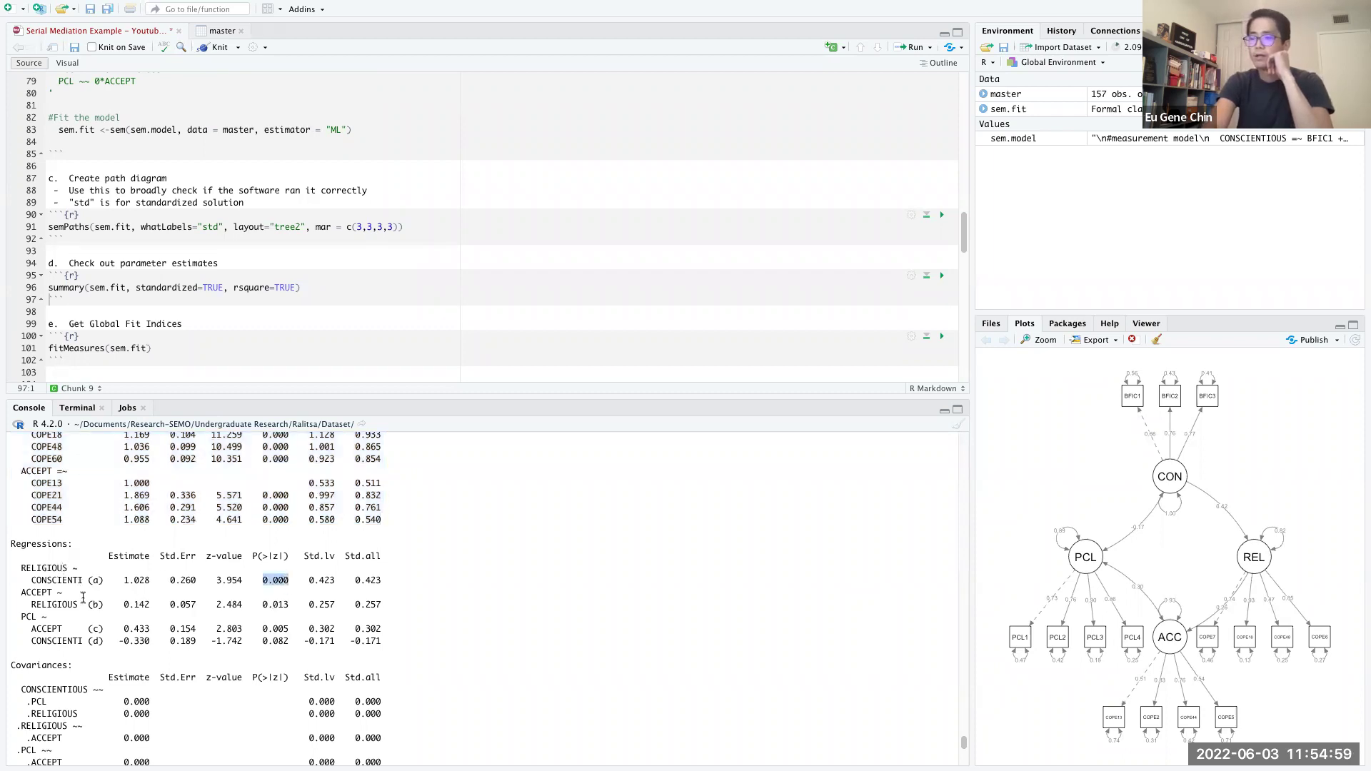
pyautogui.moveTo(262, 604); pyautogui.dragTo(290, 604)
pyautogui.click(96, 629)
pyautogui.moveTo(258, 629); pyautogui.dragTo(289, 645)
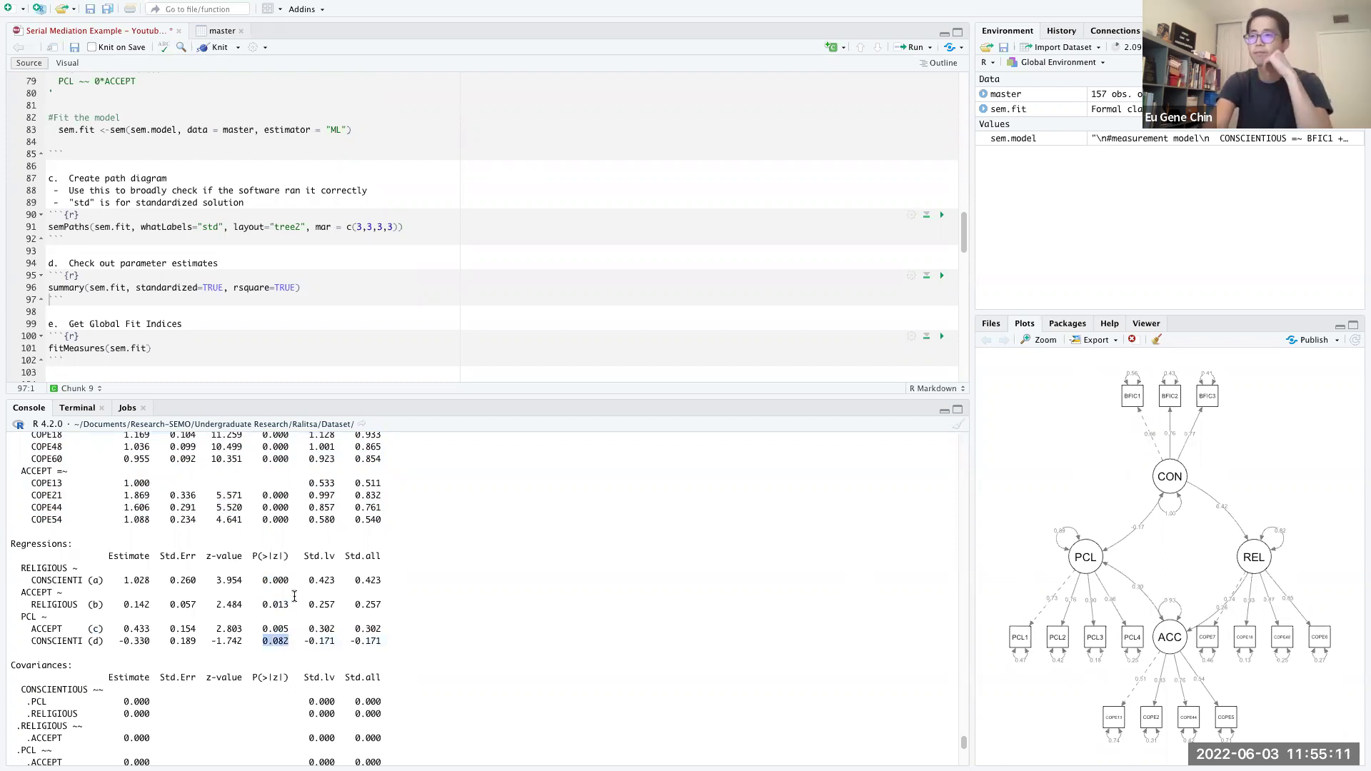
pyautogui.click(287, 577)
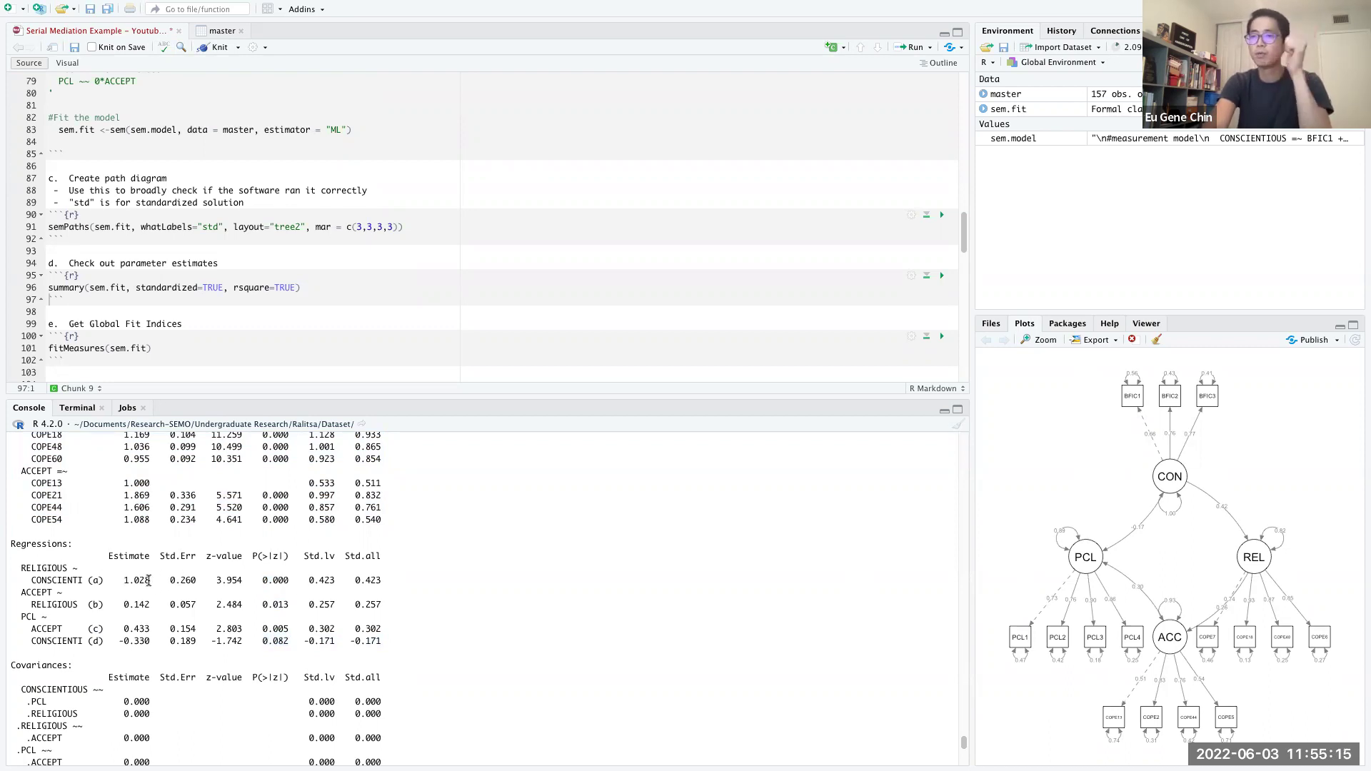
# - Examine the unstandardized estimates of regression paths a, b and c
pyautogui.moveTo(149, 580); pyautogui.dragTo(127, 580)
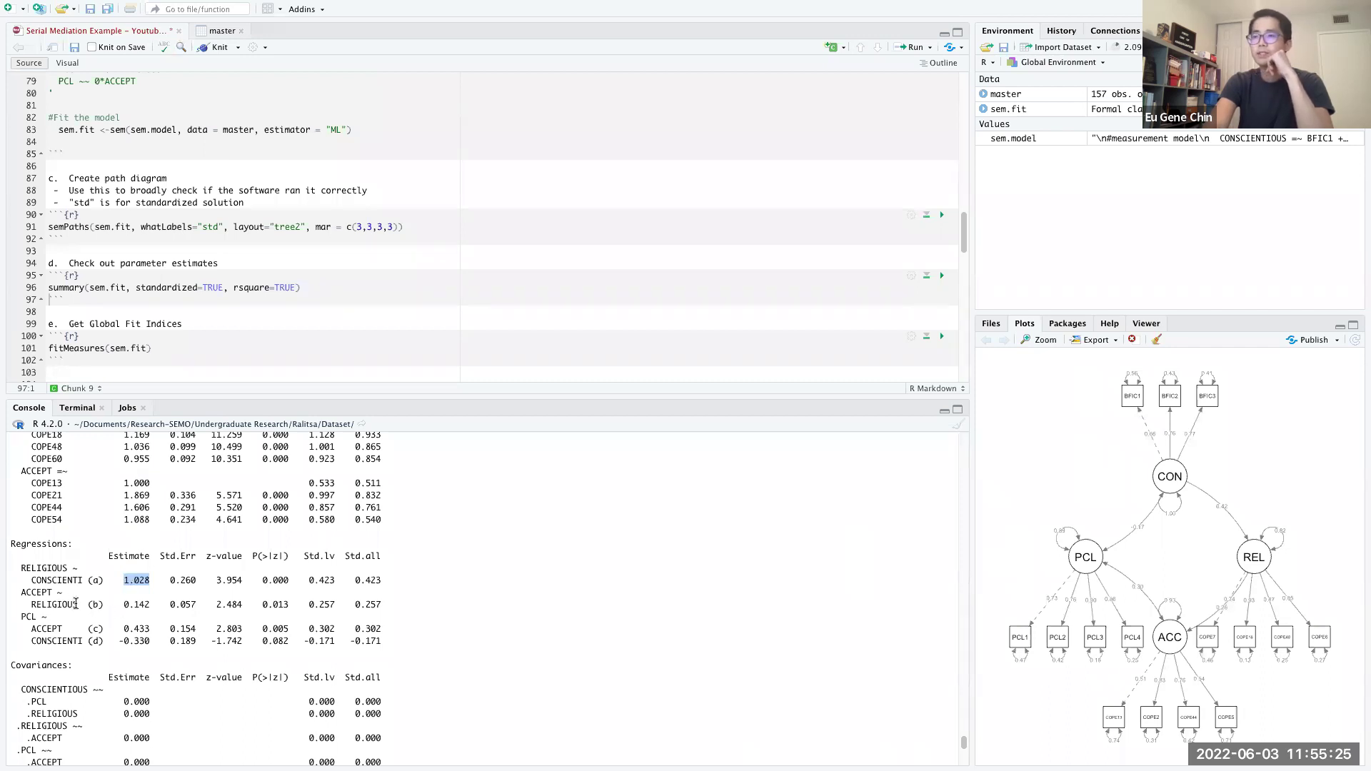
pyautogui.moveTo(150, 604); pyautogui.dragTo(122, 606)
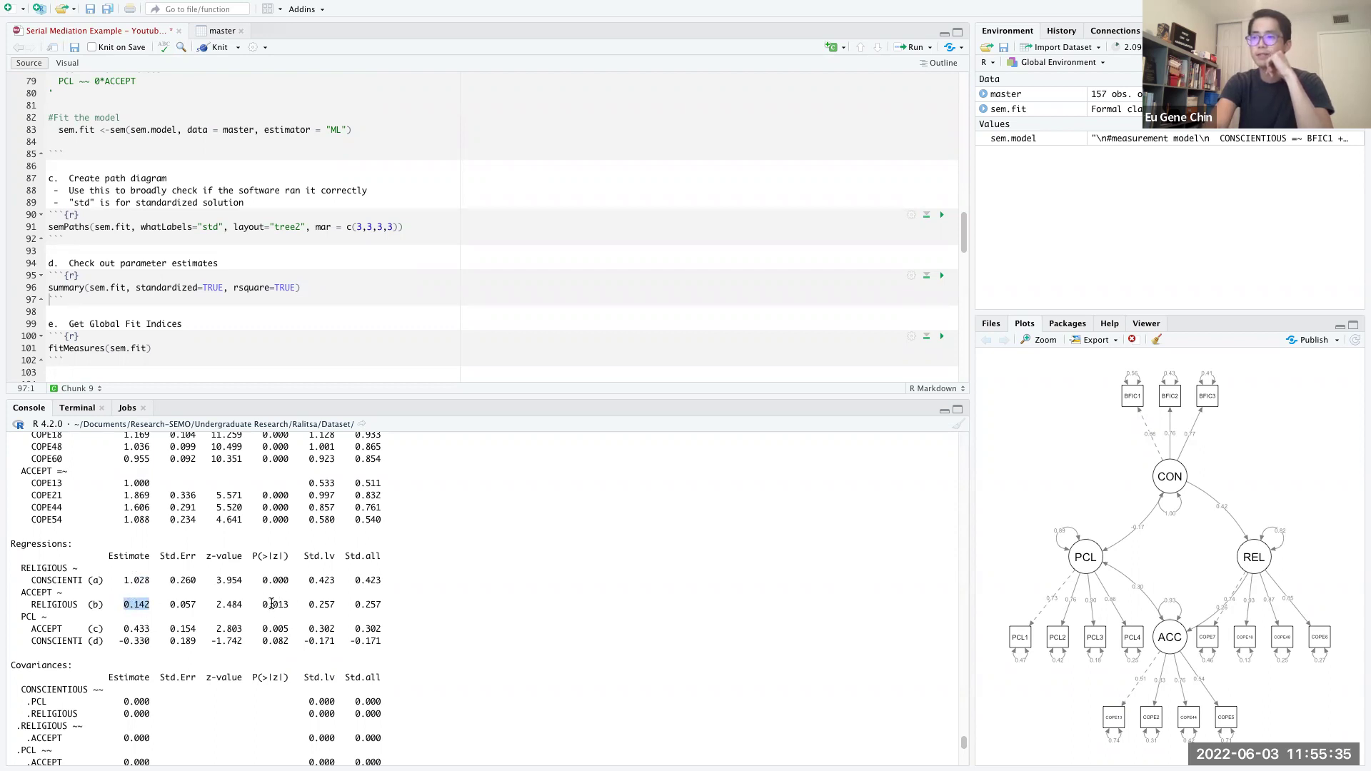
pyautogui.moveTo(151, 628); pyautogui.dragTo(121, 629)
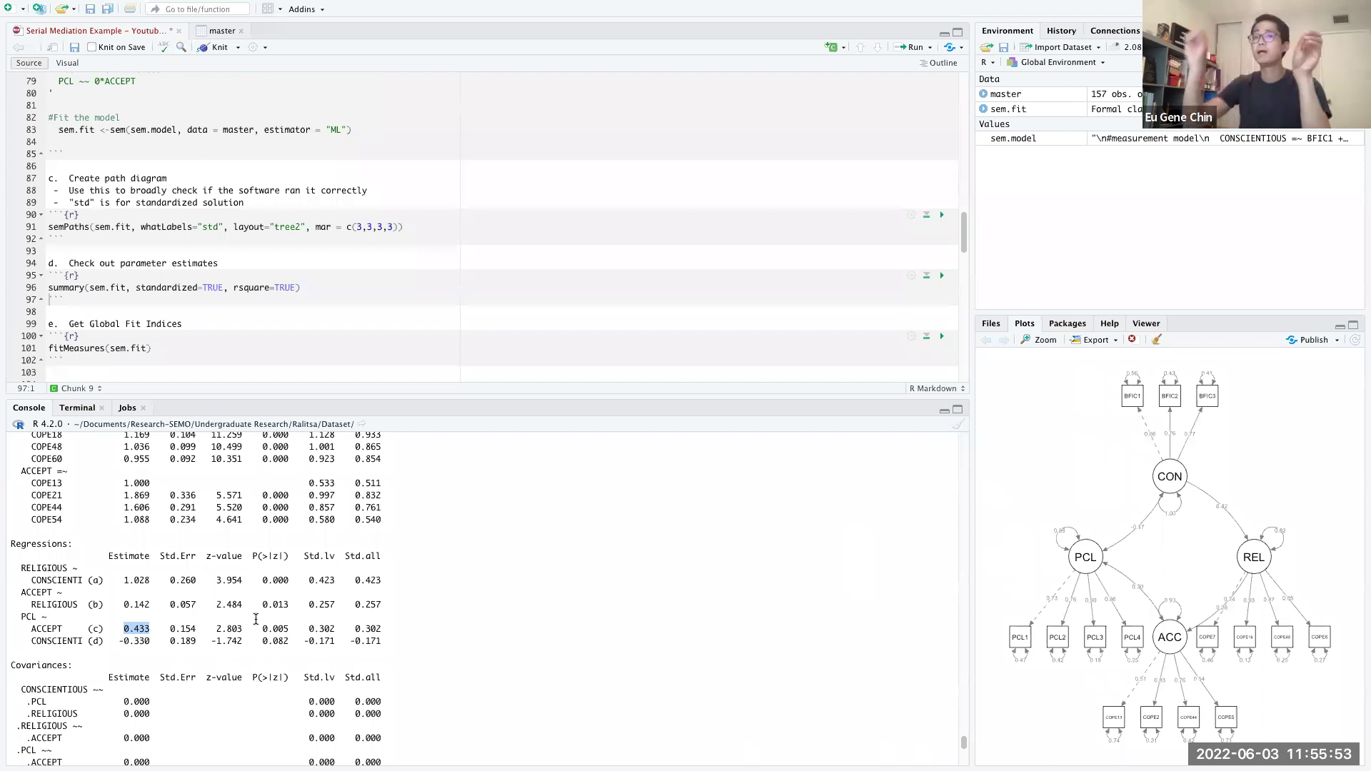
# - Check the estimate and p-value of the indirect effect ind1, comparing it with the serial mediator model diagram slide
pyautogui.scroll(-20, 256, 619)
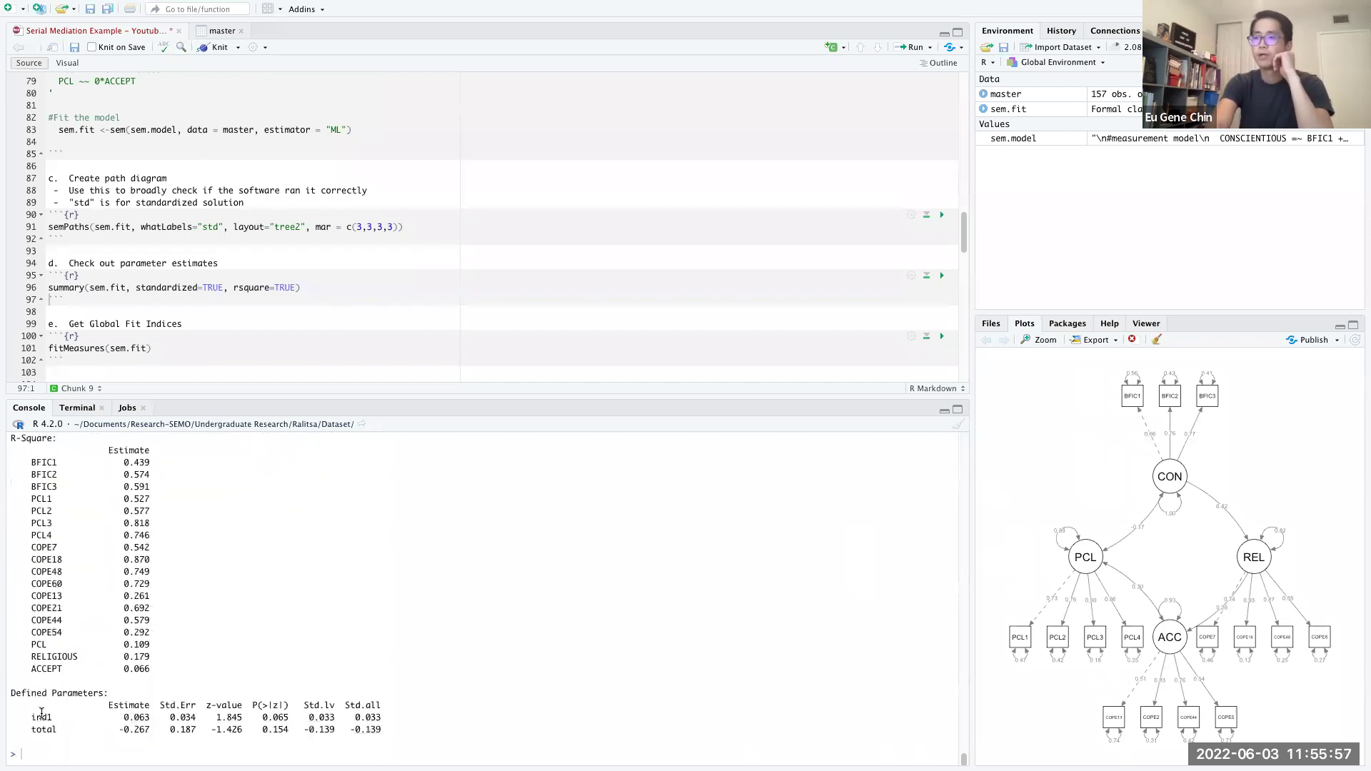
pyautogui.moveTo(148, 715); pyautogui.dragTo(119, 719)
pyautogui.moveTo(288, 717); pyautogui.dragTo(259, 718)
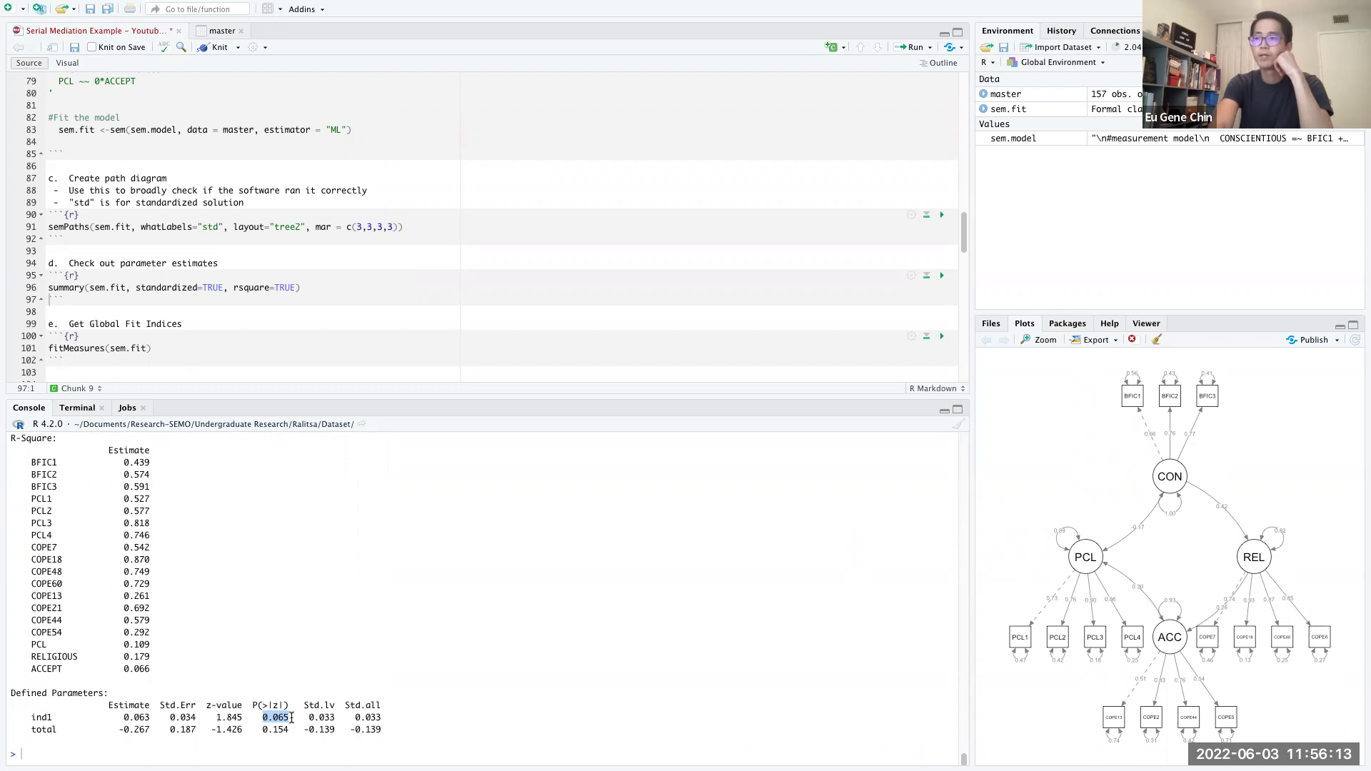
pyautogui.hotkey('ctrl', 'Left')
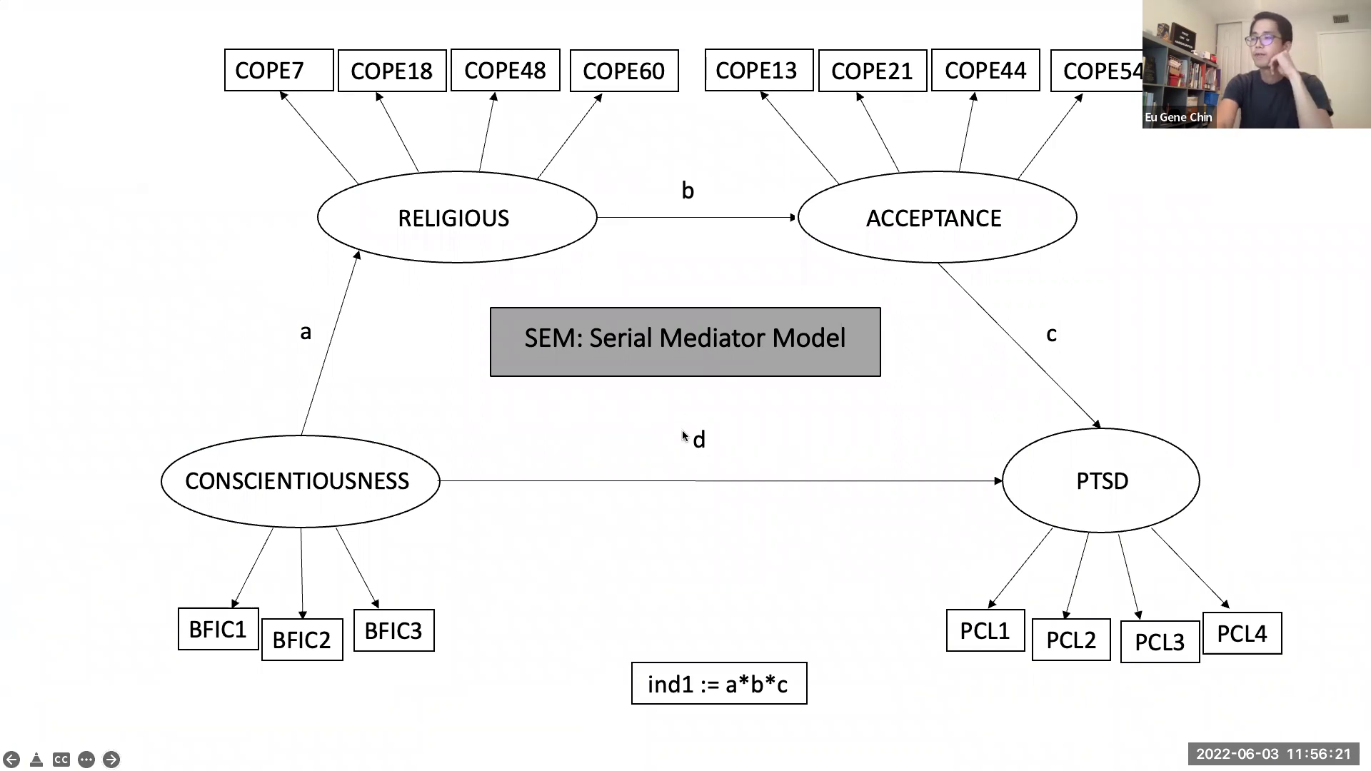
pyautogui.hotkey('ctrl', 'Right')
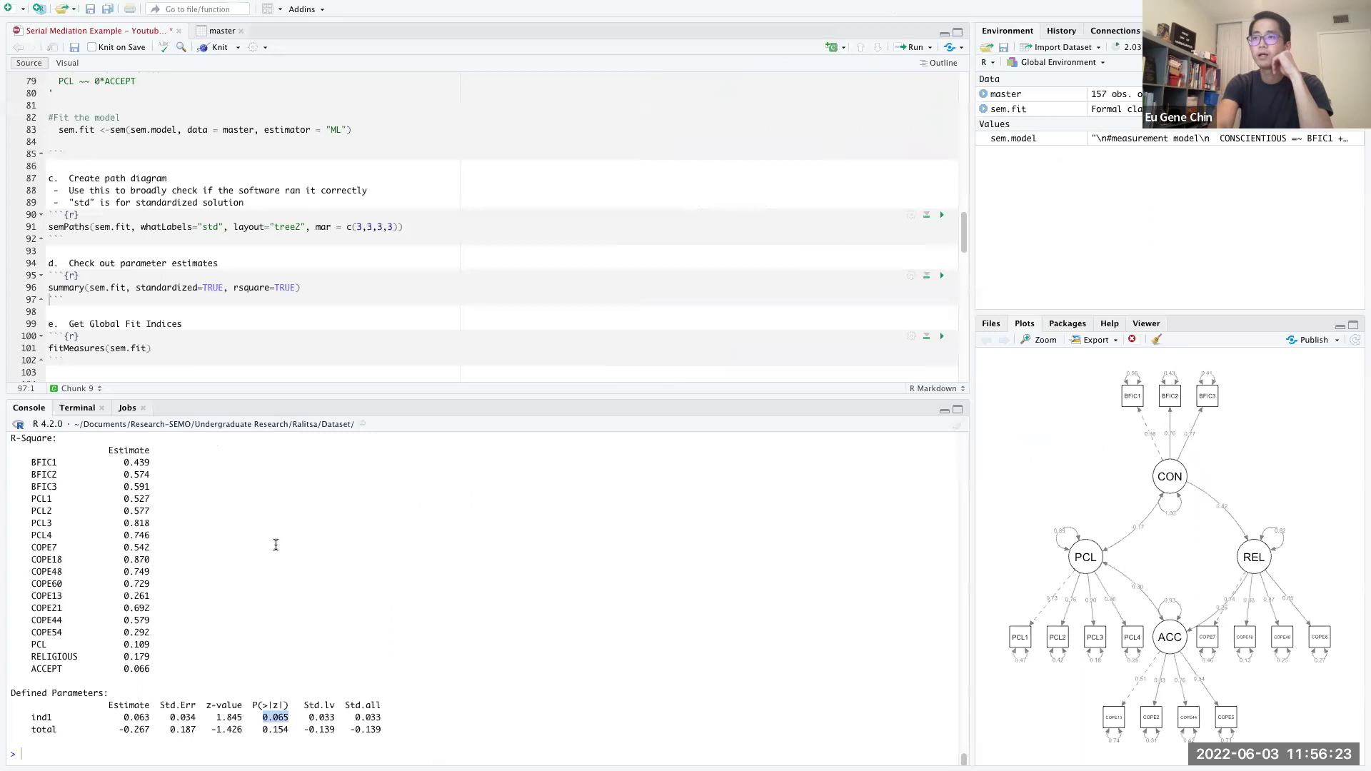
# - Revisit the regression path estimates in the summary output and compare them with the model diagram slide
pyautogui.scroll(5, 270, 574)
pyautogui.scroll(5, 270, 574)
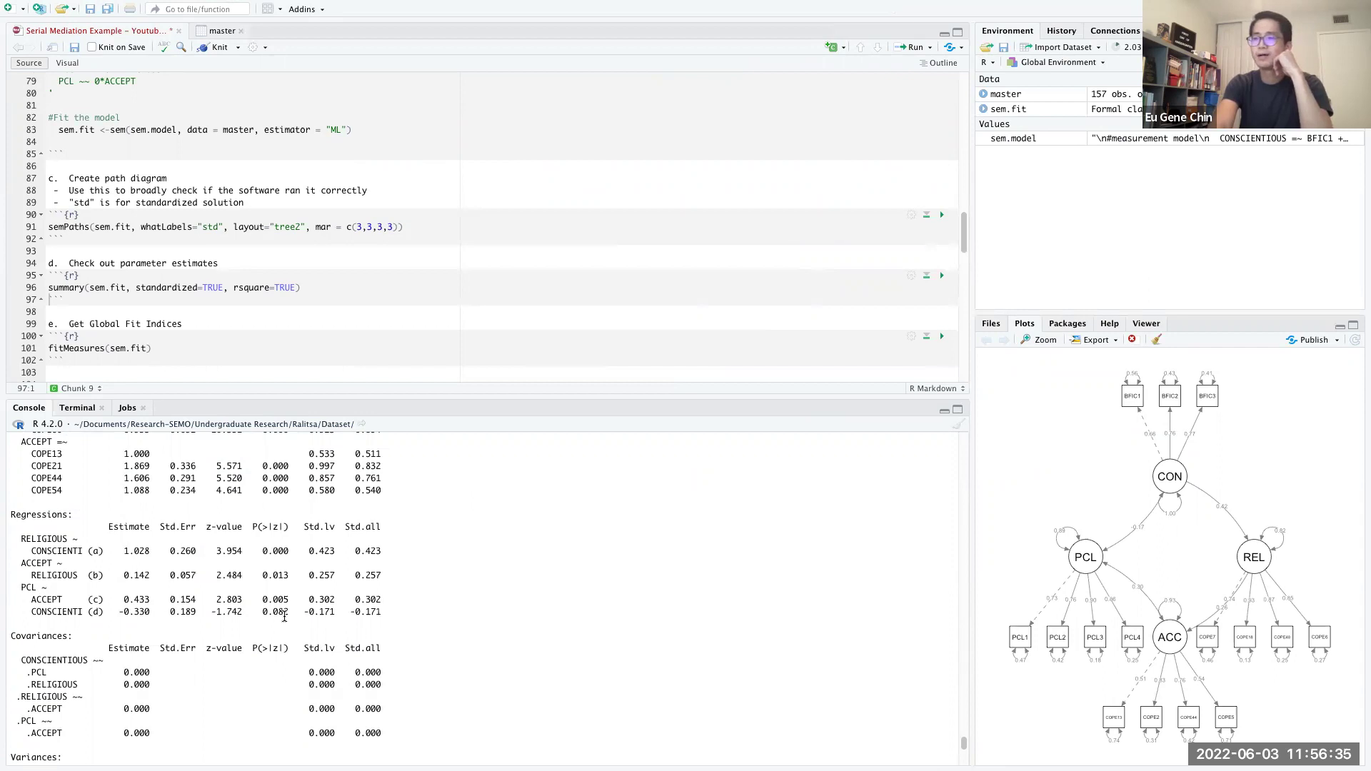
pyautogui.scroll(1, 285, 617)
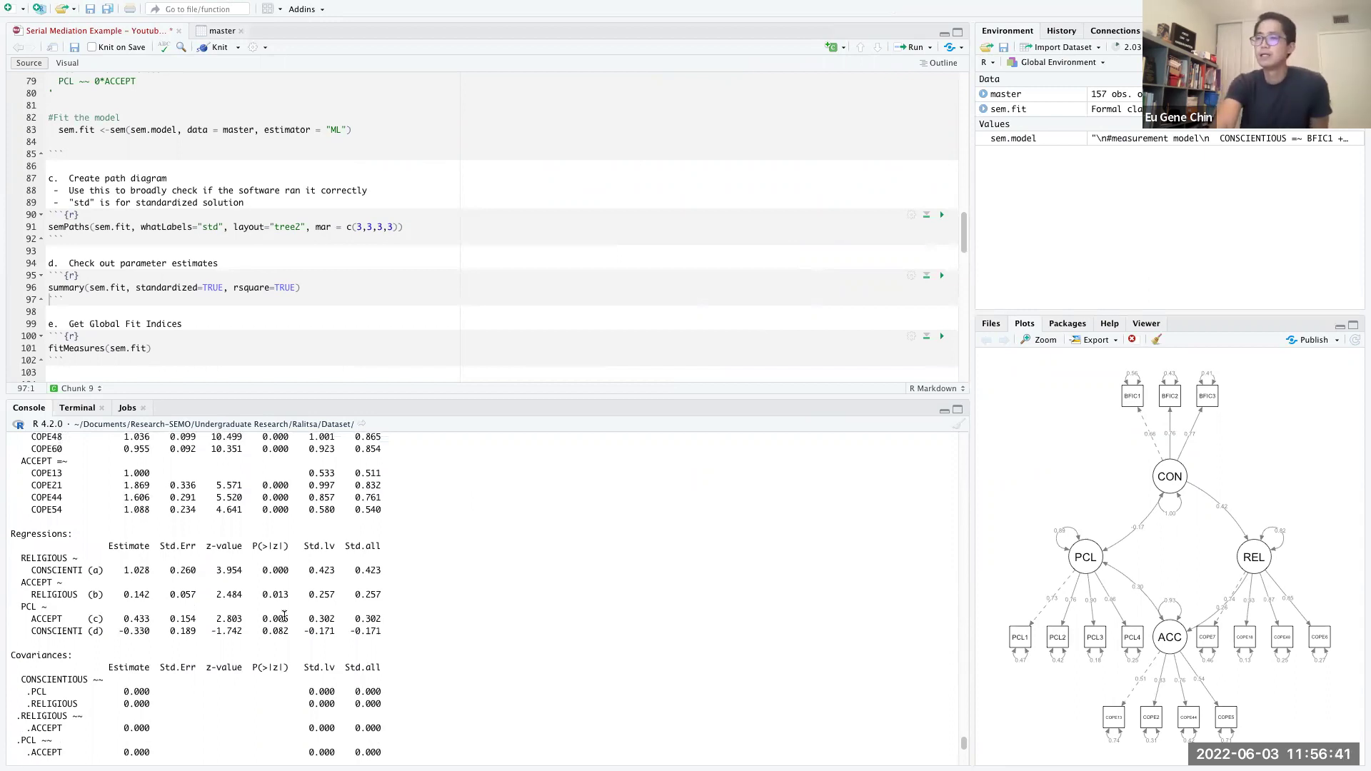
pyautogui.hotkey('ctrl', 'Left')
pyautogui.hotkey('ctrl', 'Right')
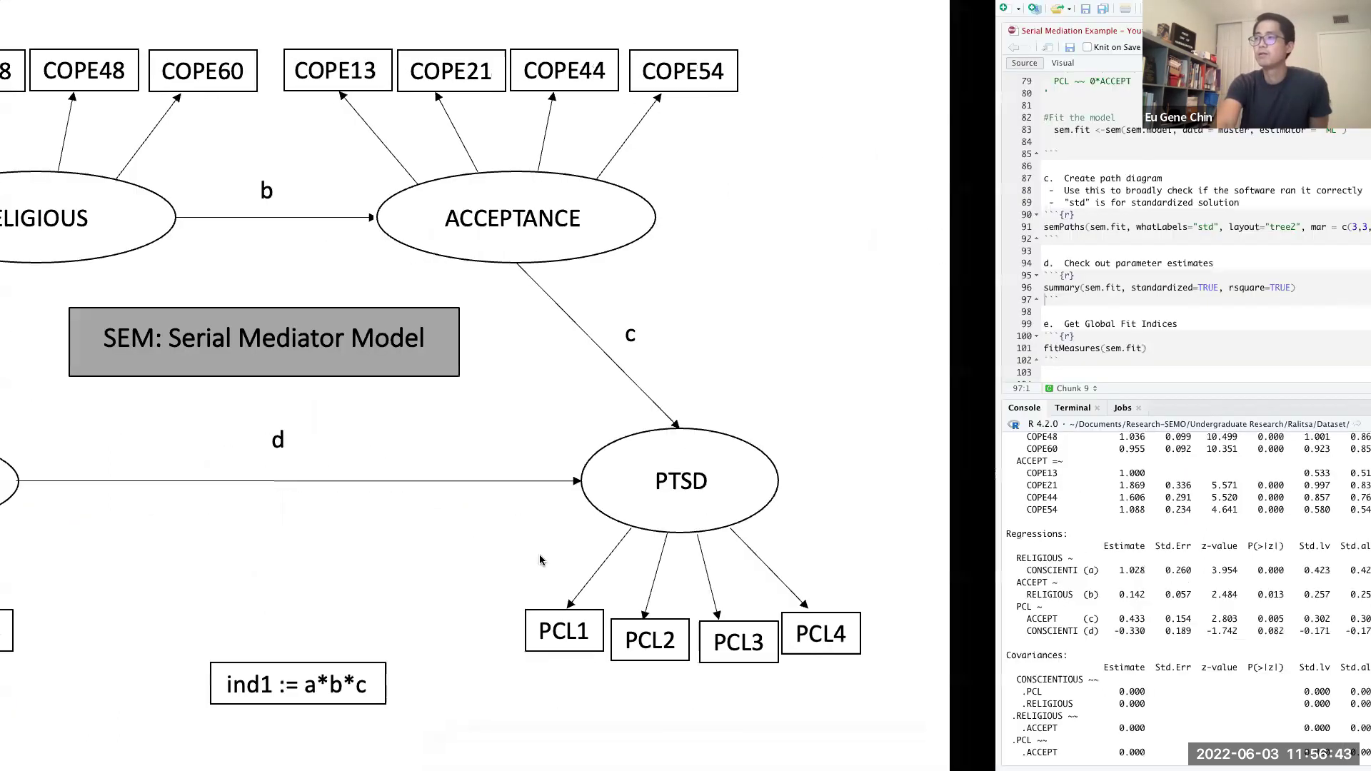
# - Run fitMeasures(sem.fit) to get the first model's global fit indices
pyautogui.scroll(-2, 214, 285)
pyautogui.click(184, 289)
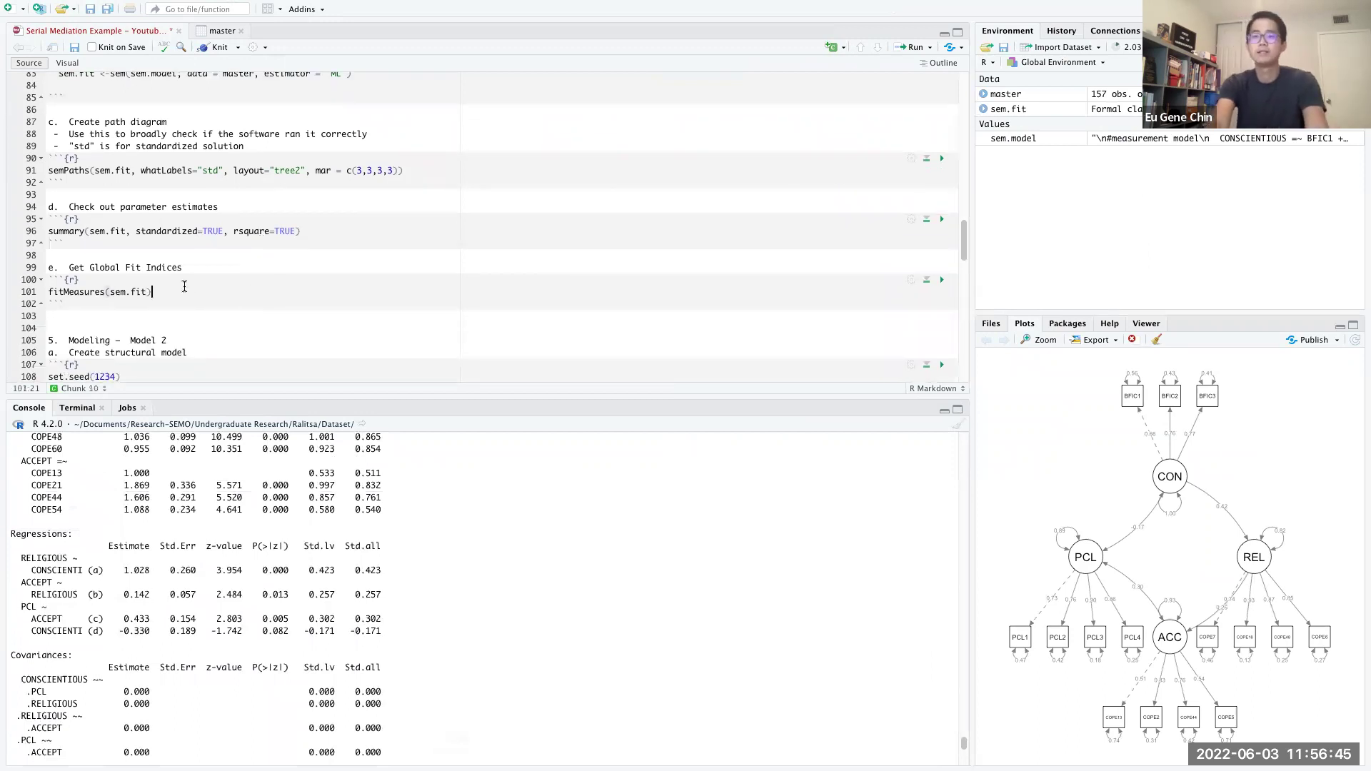
pyautogui.hotkey('ctrl', 'Return')
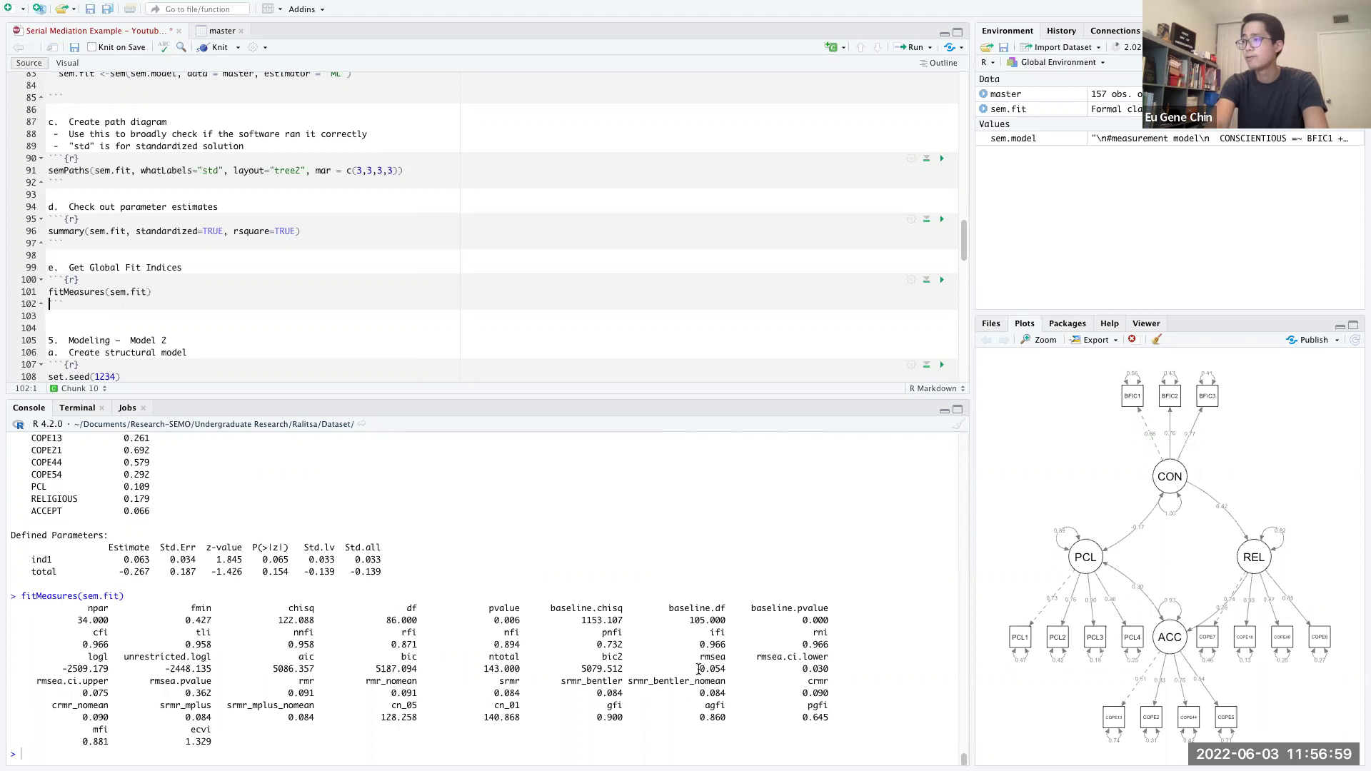
# - Examine the RMSEA, its confidence interval bounds and the SRMR in the fit measures, and revisit the ind1 parameter
pyautogui.moveTo(699, 669); pyautogui.dragTo(830, 669)
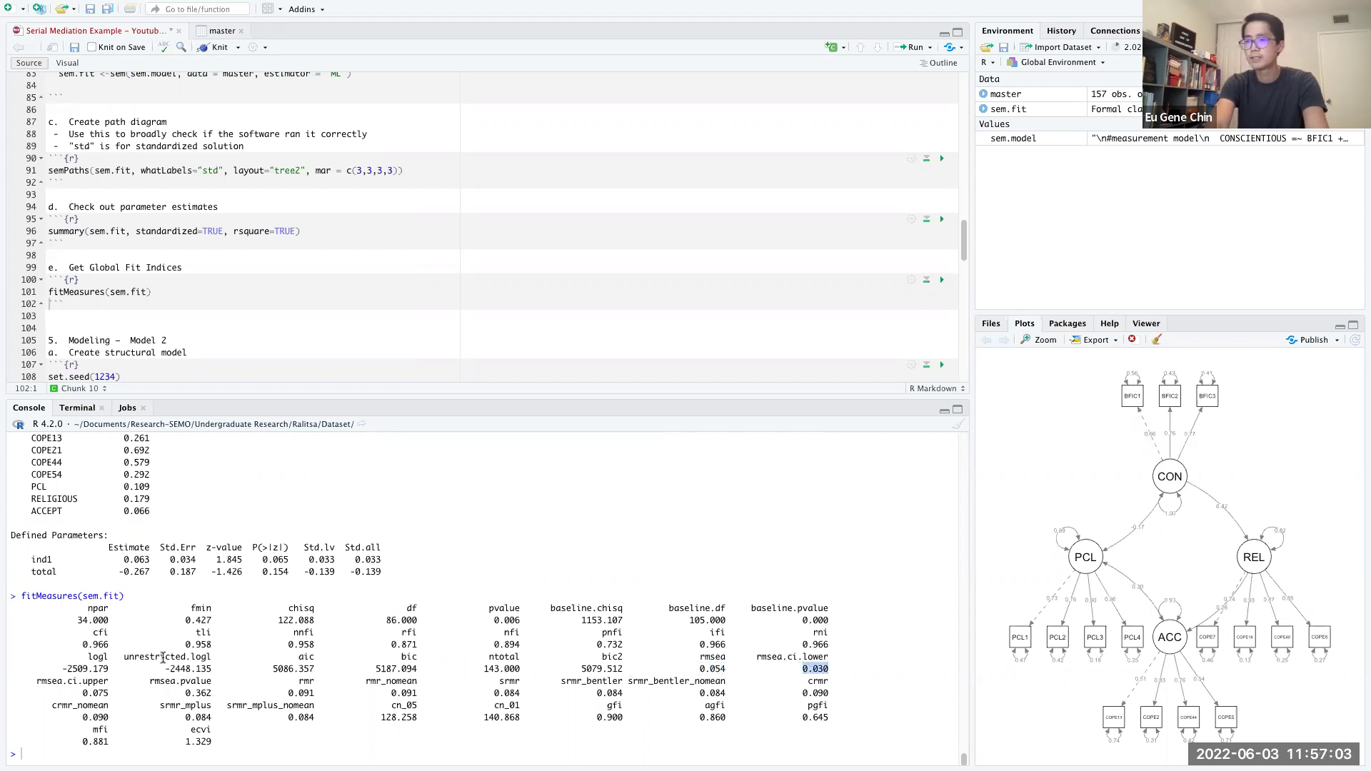
pyautogui.moveTo(110, 693); pyautogui.dragTo(85, 693)
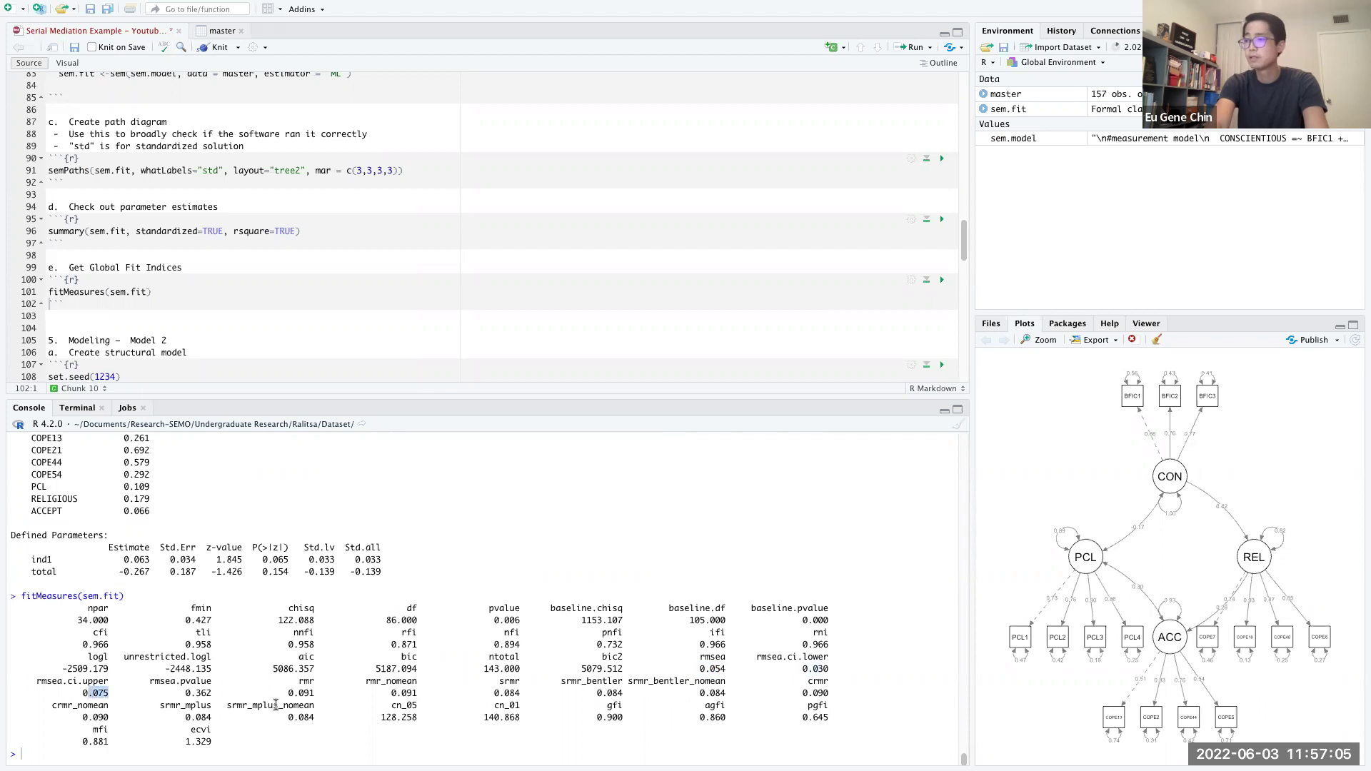
pyautogui.click(492, 693)
pyautogui.moveTo(492, 693); pyautogui.dragTo(521, 693)
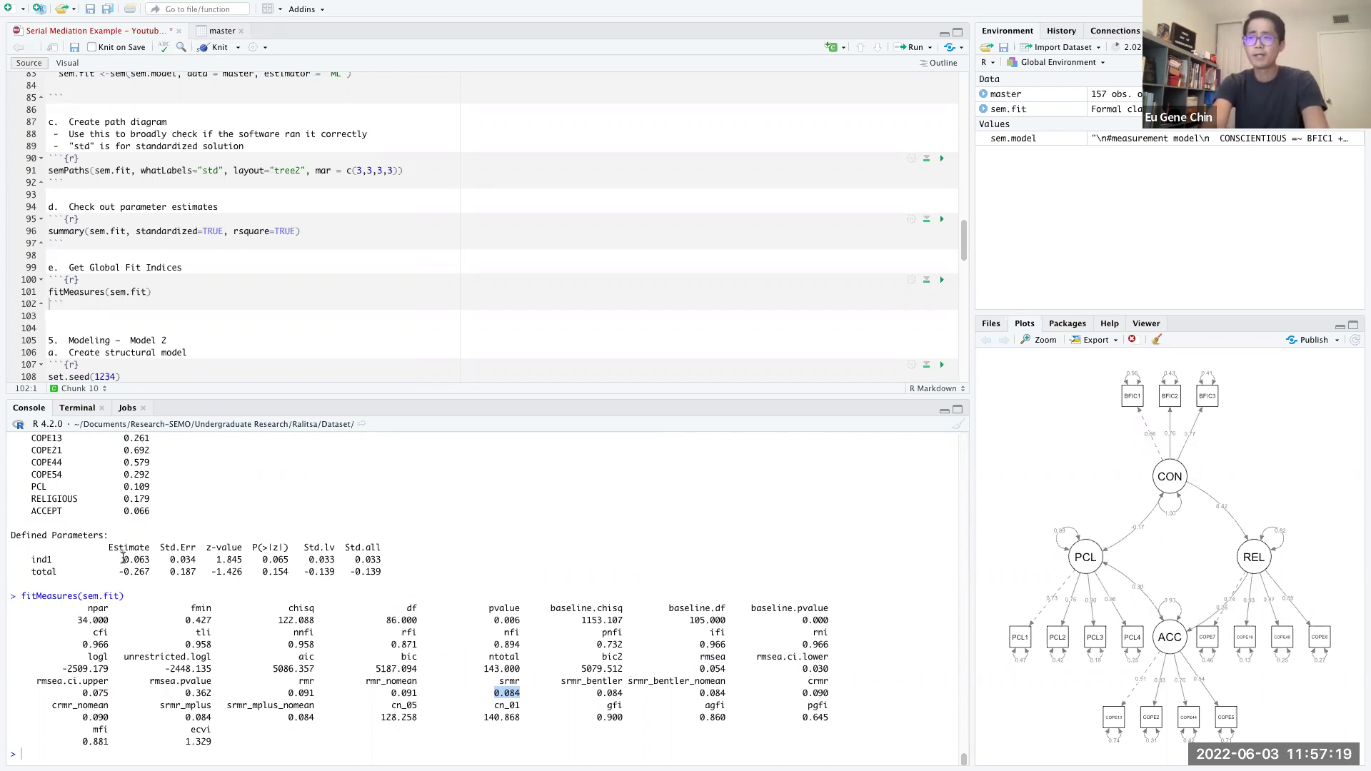
pyautogui.moveTo(59, 559); pyautogui.dragTo(29, 558)
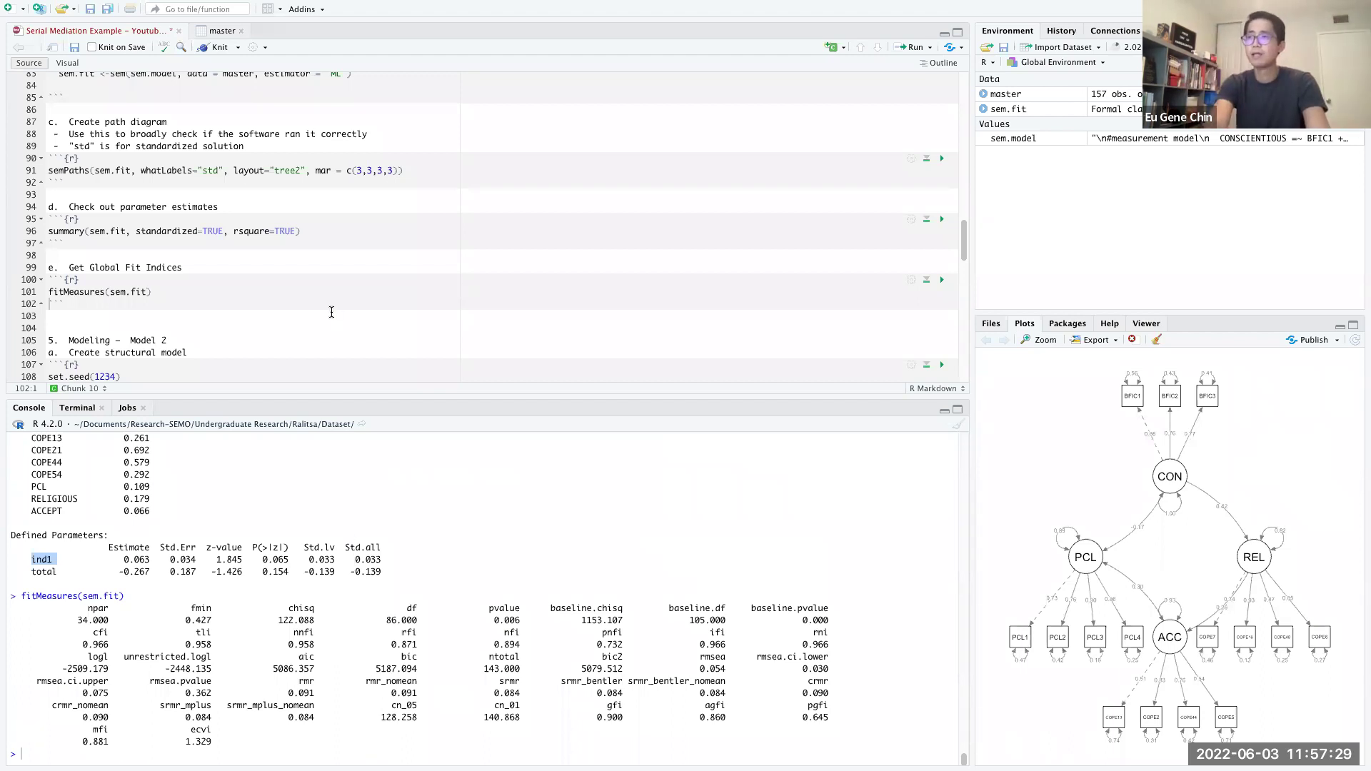
# - Find the sem.model2 code under Modeling - Model 2 and show the diagram slide with the added e and f paths
pyautogui.scroll(-6, 331, 312)
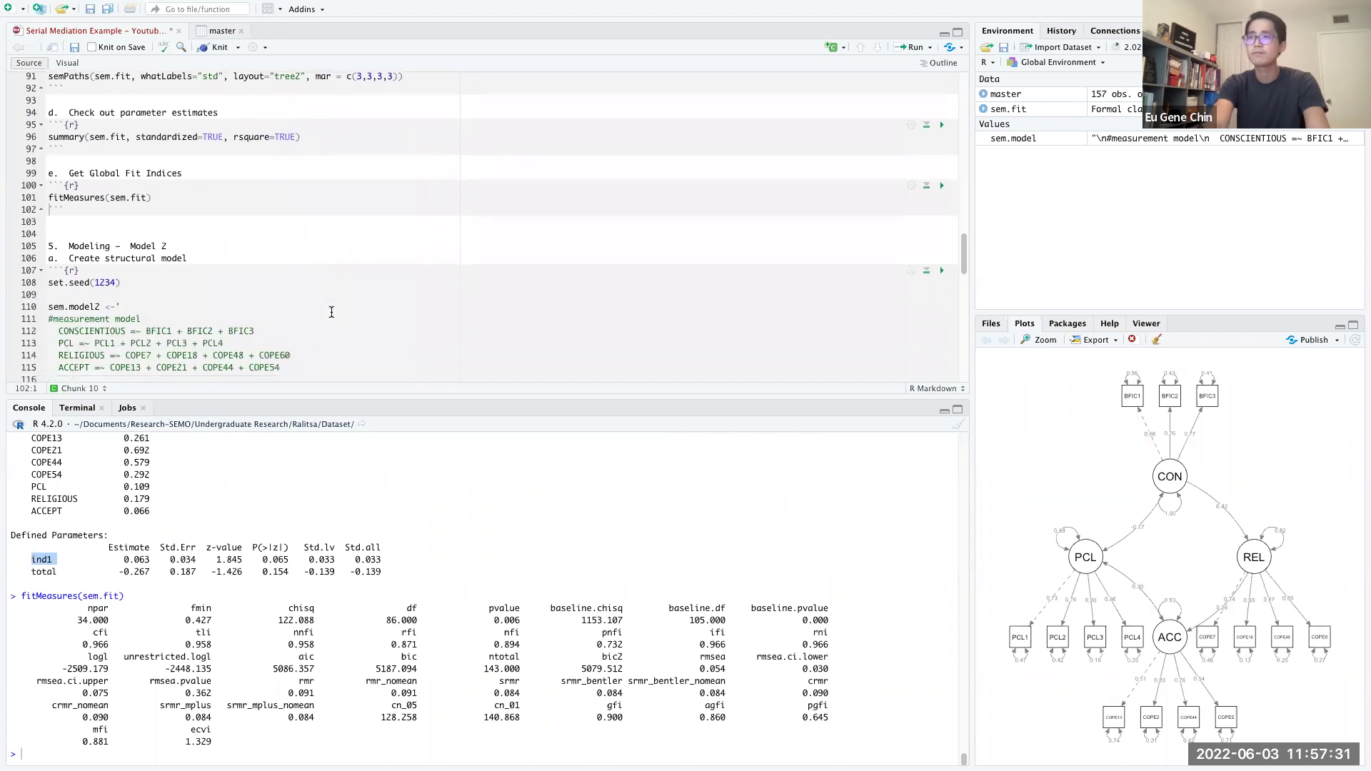
pyautogui.scroll(-3, 332, 313)
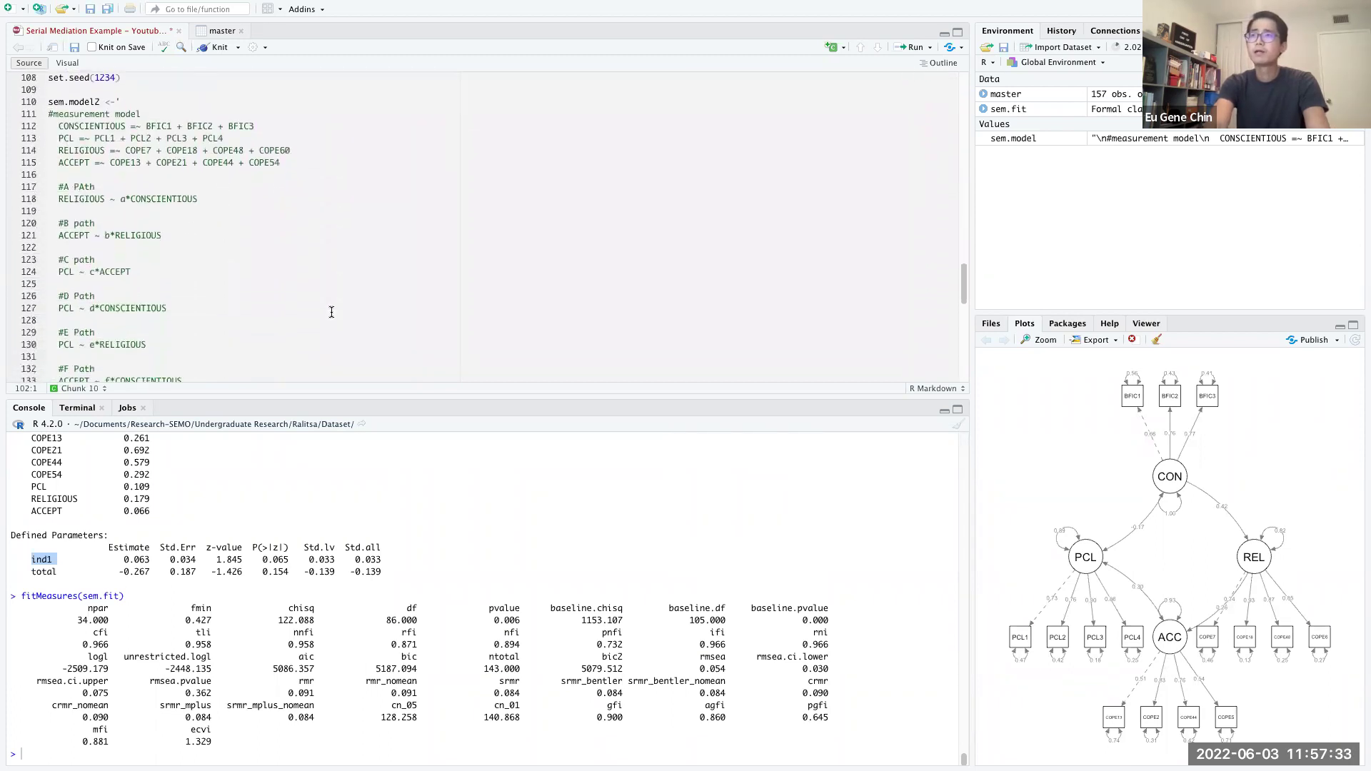
pyautogui.rightClick(584, 475)
pyautogui.hotkey('ctrl', 'Left')
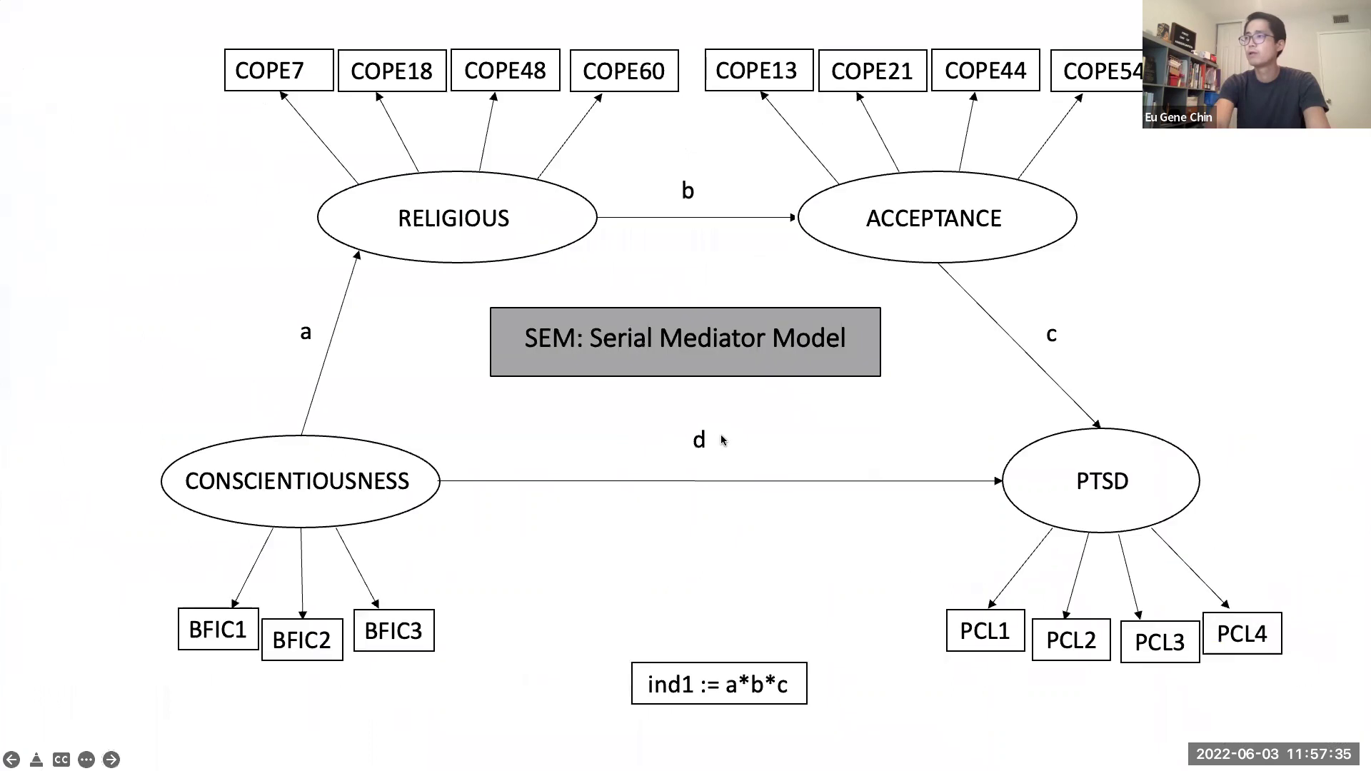
pyautogui.click(721, 439)
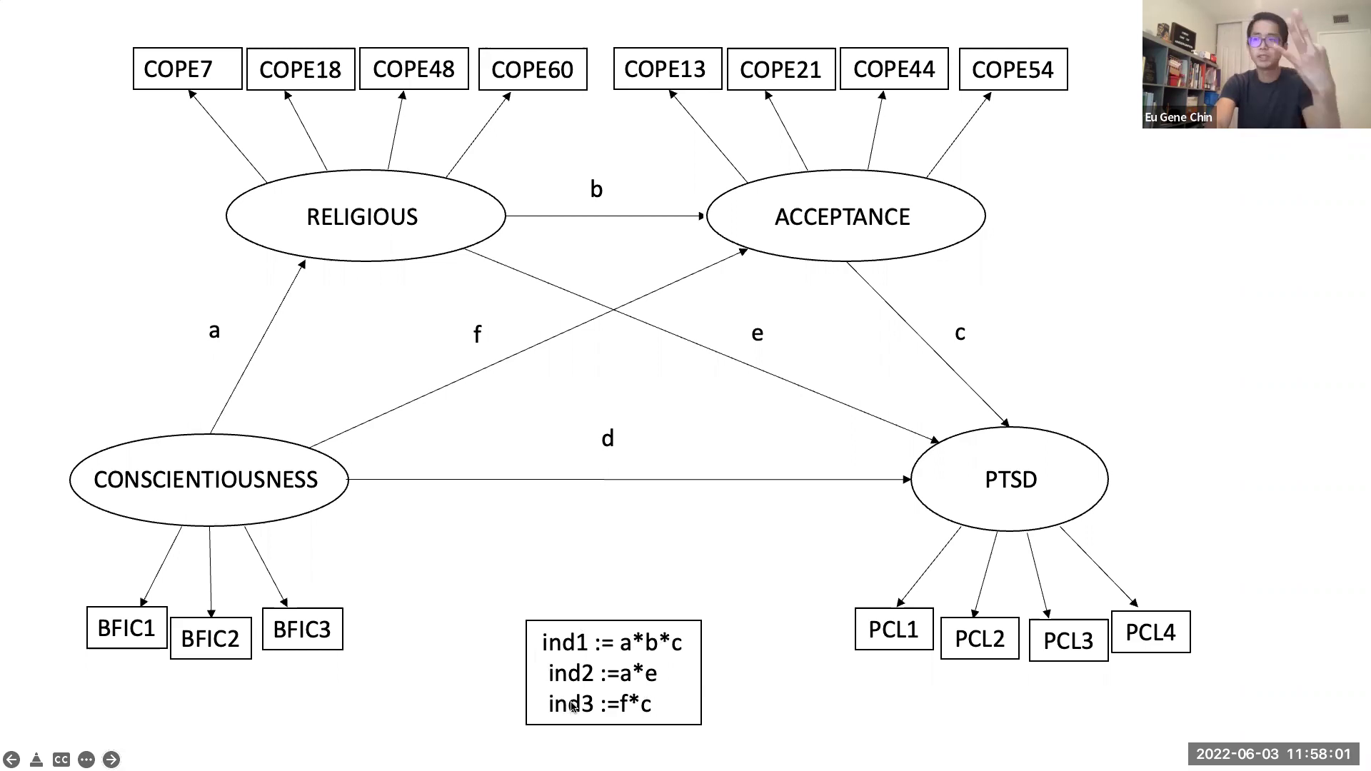
# - Return to RStudio and examine the sem.model2 measurement model and its E and F path definitions
pyautogui.hotkey('ctrl', 'Right')
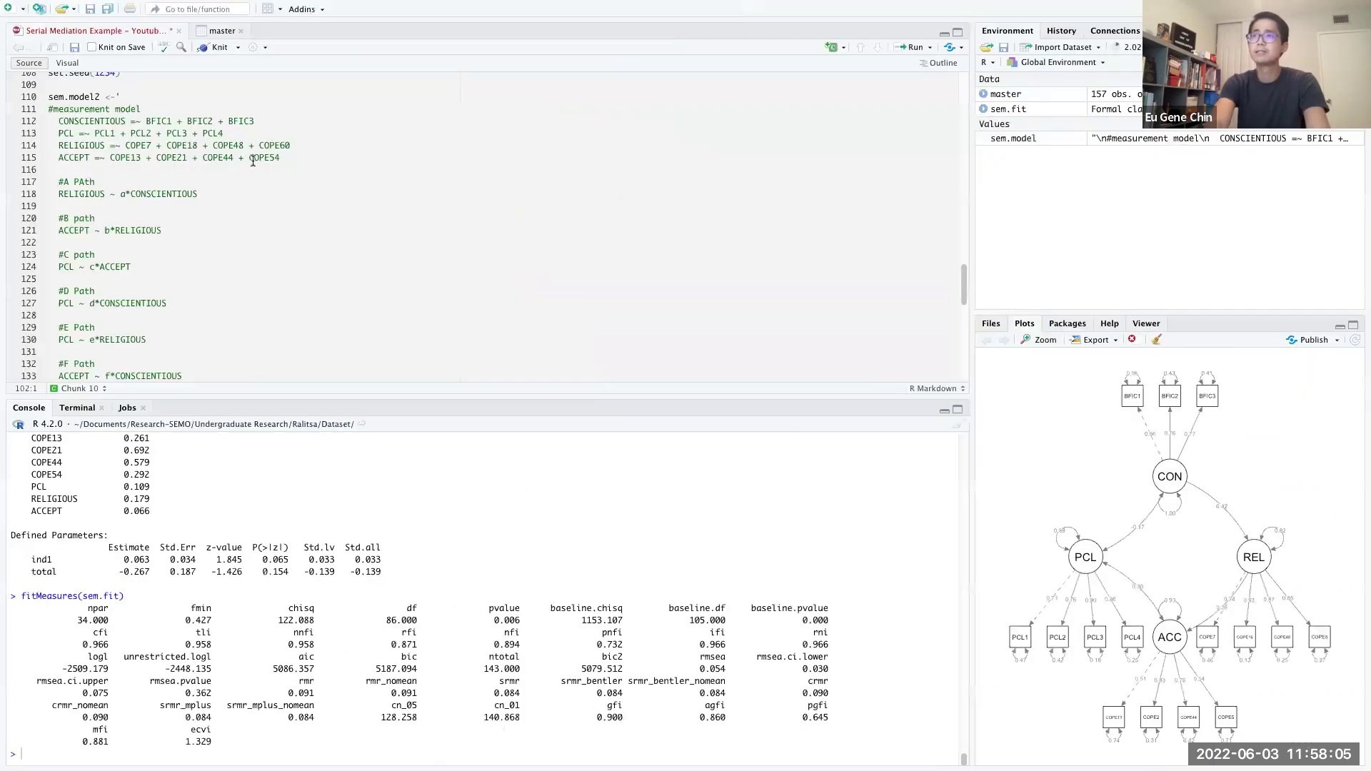
pyautogui.moveTo(294, 155); pyautogui.dragTo(45, 109)
pyautogui.scroll(-1, 153, 149)
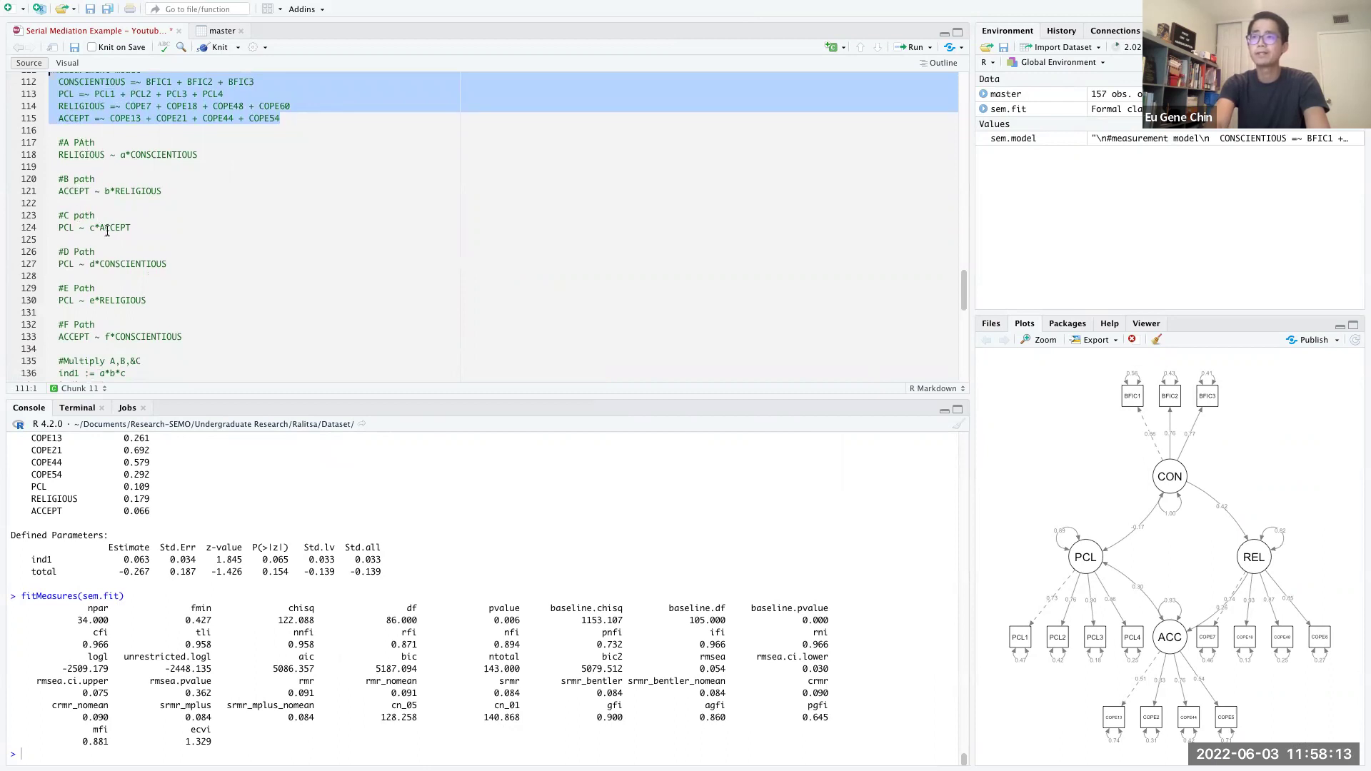
pyautogui.scroll(-1, 107, 231)
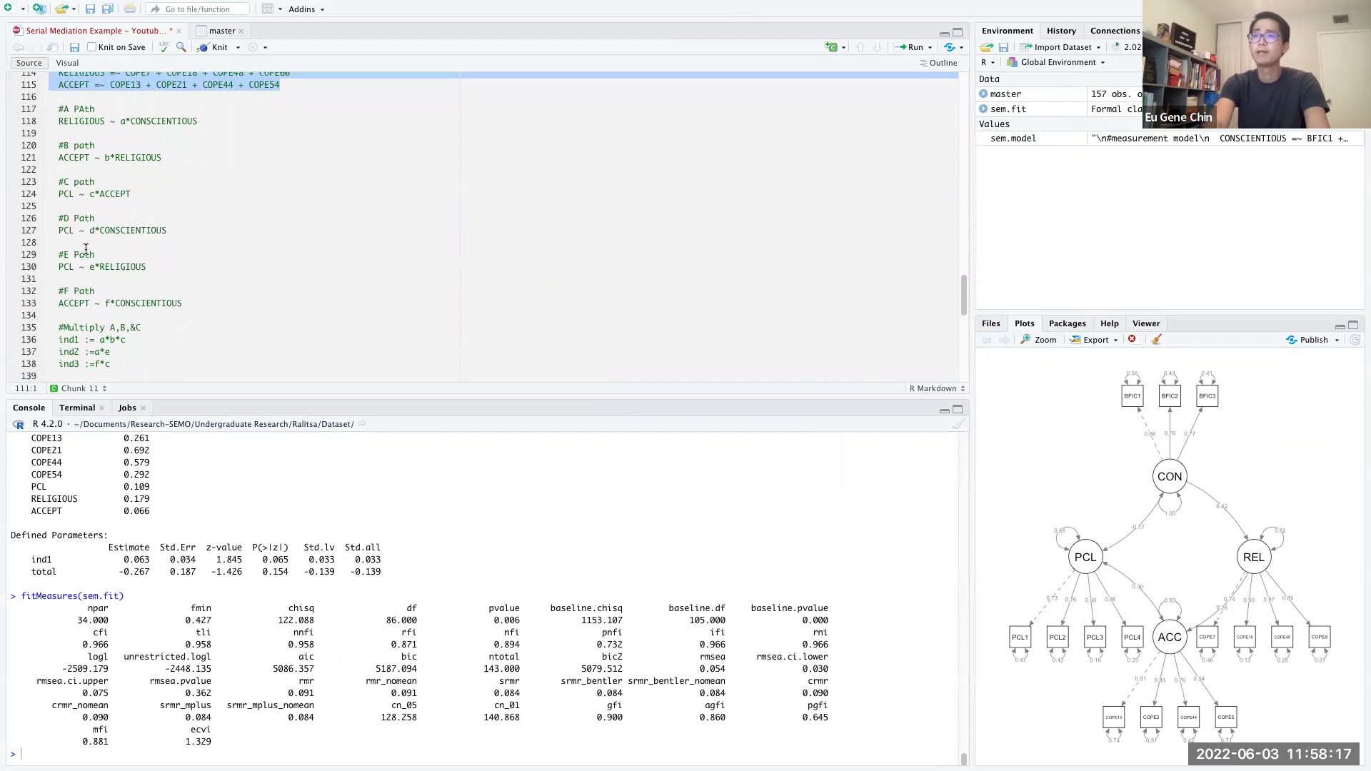
pyautogui.moveTo(59, 266); pyautogui.dragTo(107, 265)
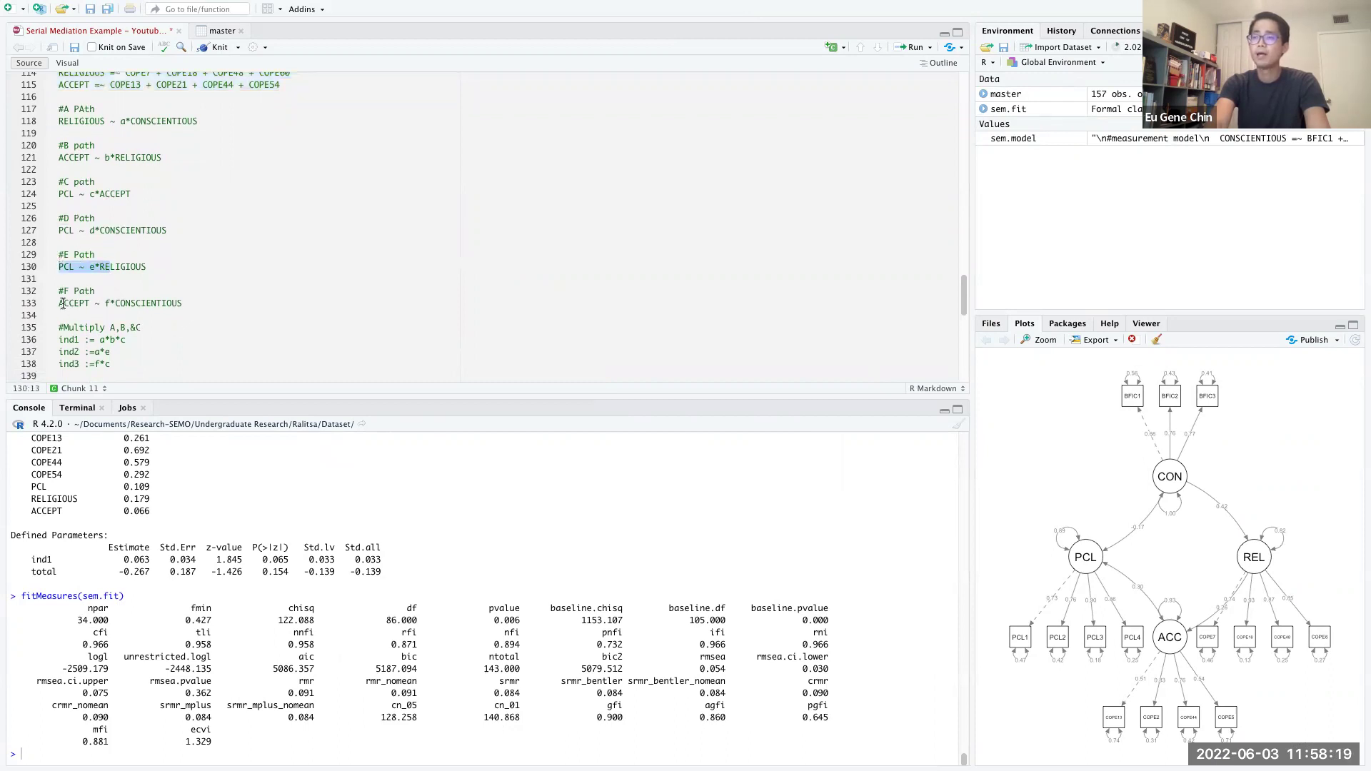
pyautogui.moveTo(63, 304); pyautogui.dragTo(119, 303)
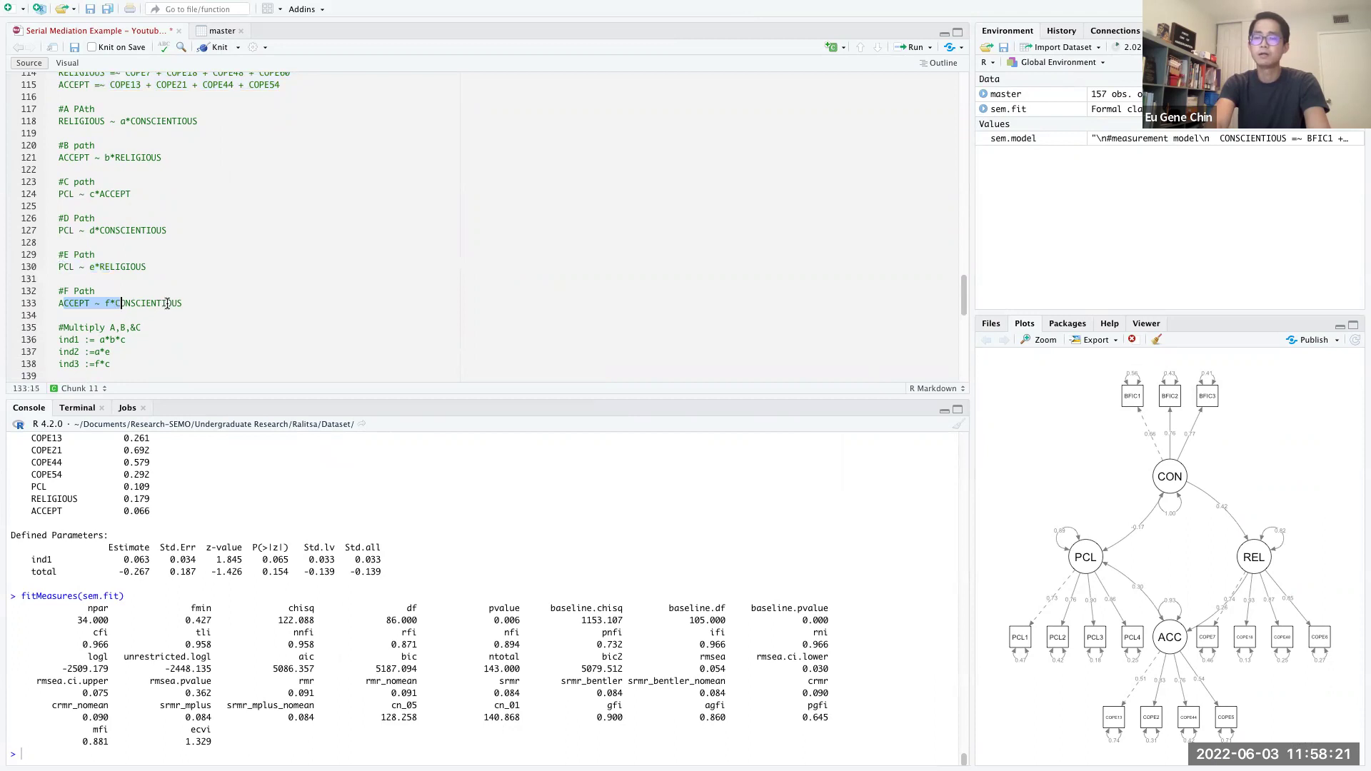
# - Examine the ind1, ind2 and ind3 definitions in the sem.model2 code and compare them with the path diagram slide
pyautogui.scroll(-1, 167, 306)
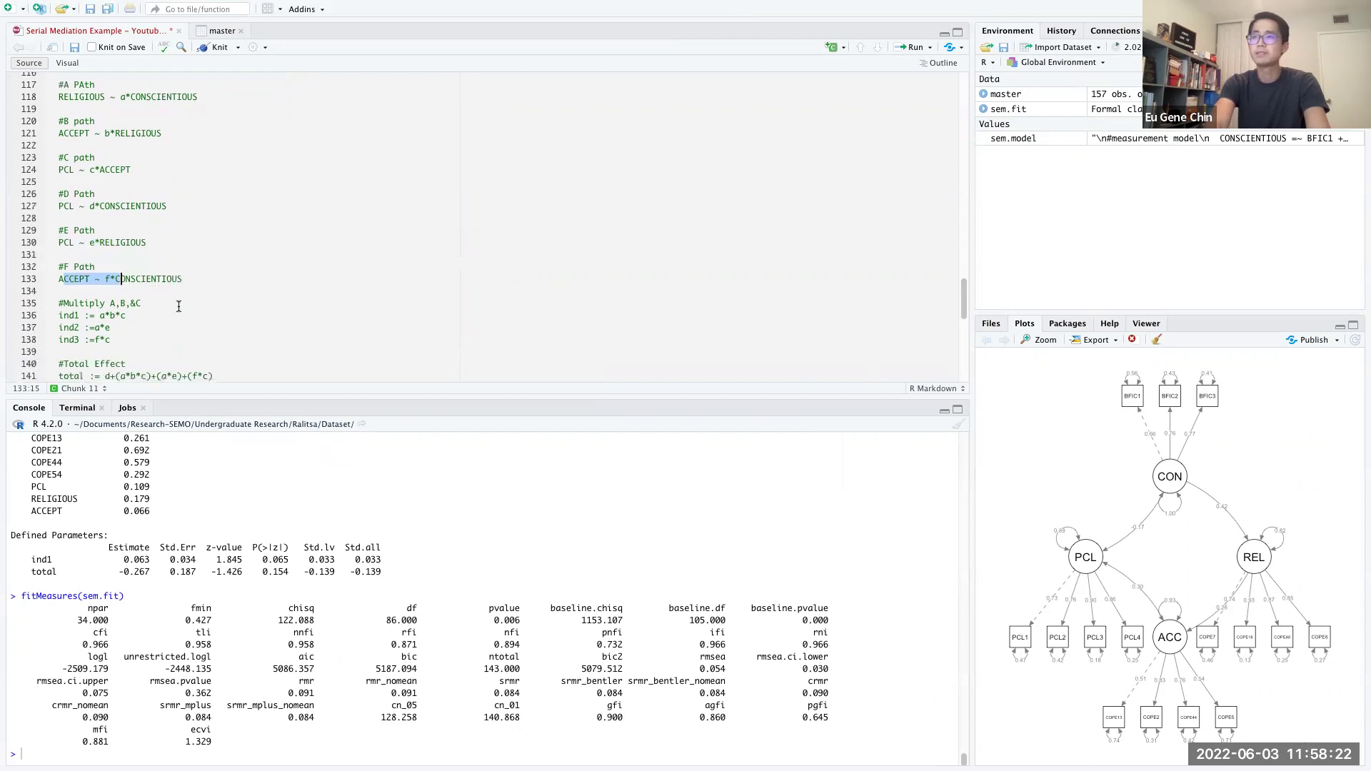
pyautogui.moveTo(126, 315); pyautogui.dragTo(60, 315)
pyautogui.click(110, 315)
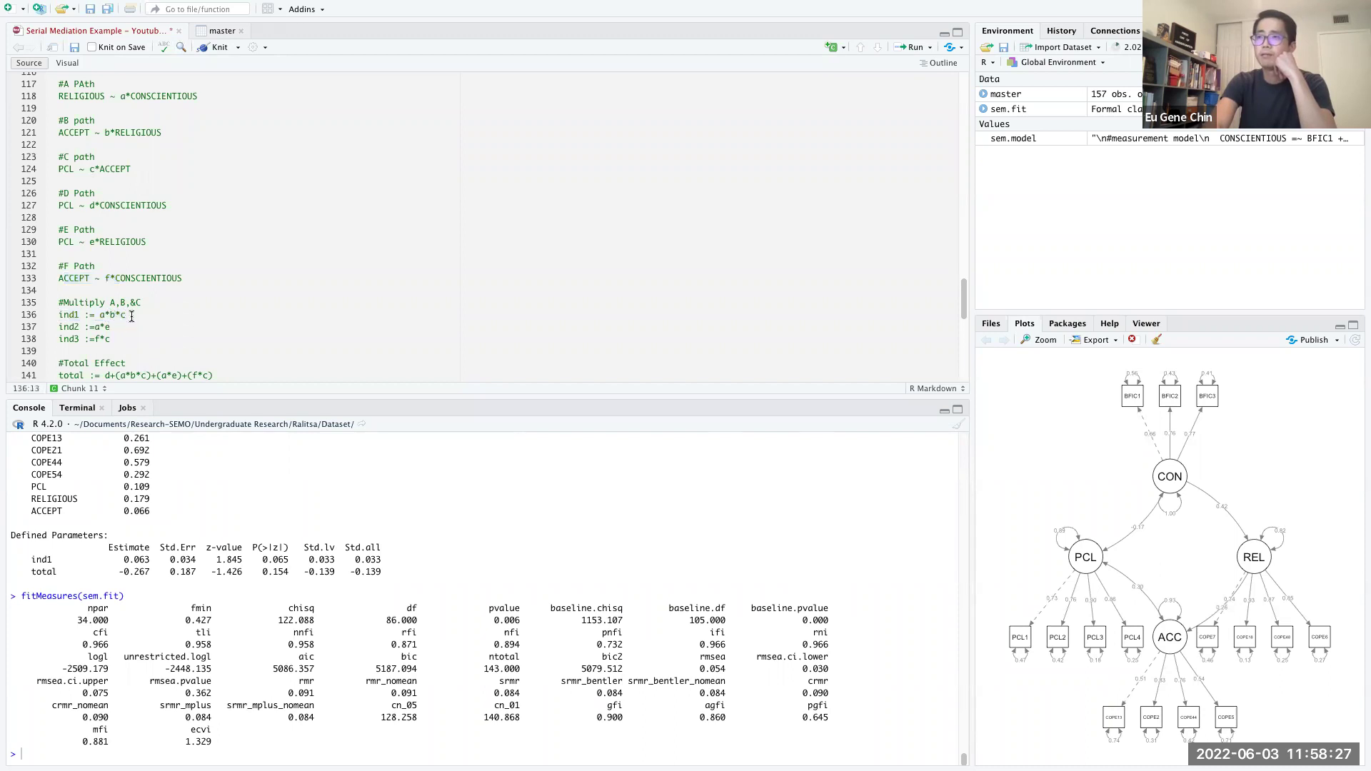
pyautogui.moveTo(110, 326); pyautogui.dragTo(93, 327)
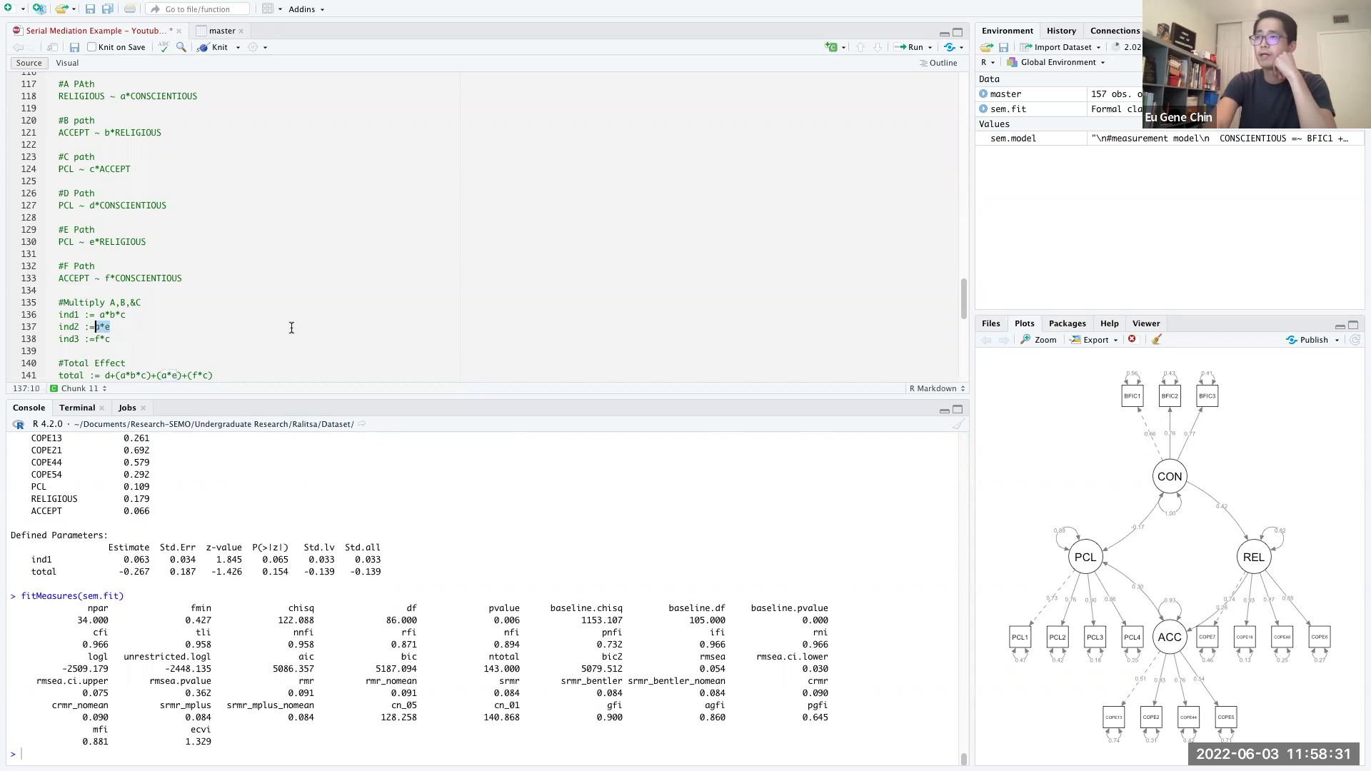
pyautogui.hotkey('ctrl', 'Left')
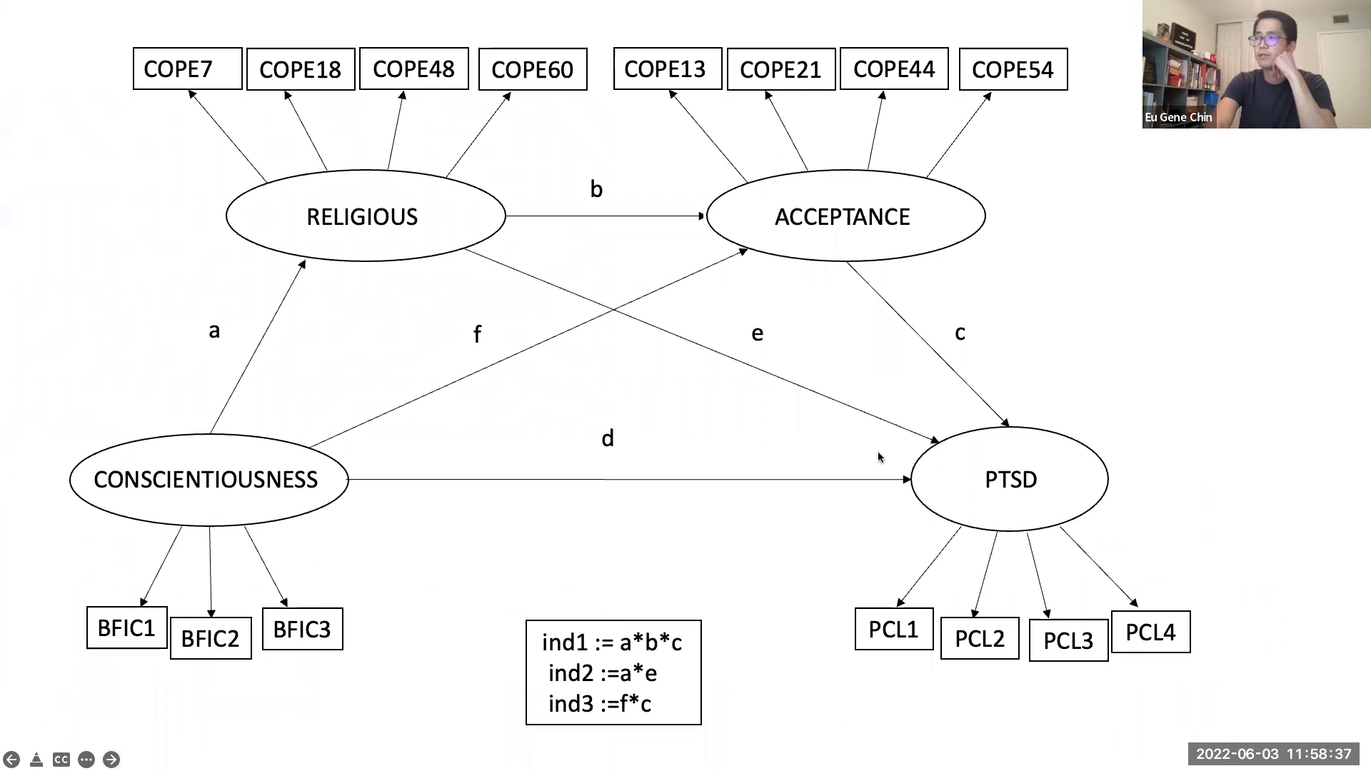
pyautogui.hotkey('ctrl', 'Right')
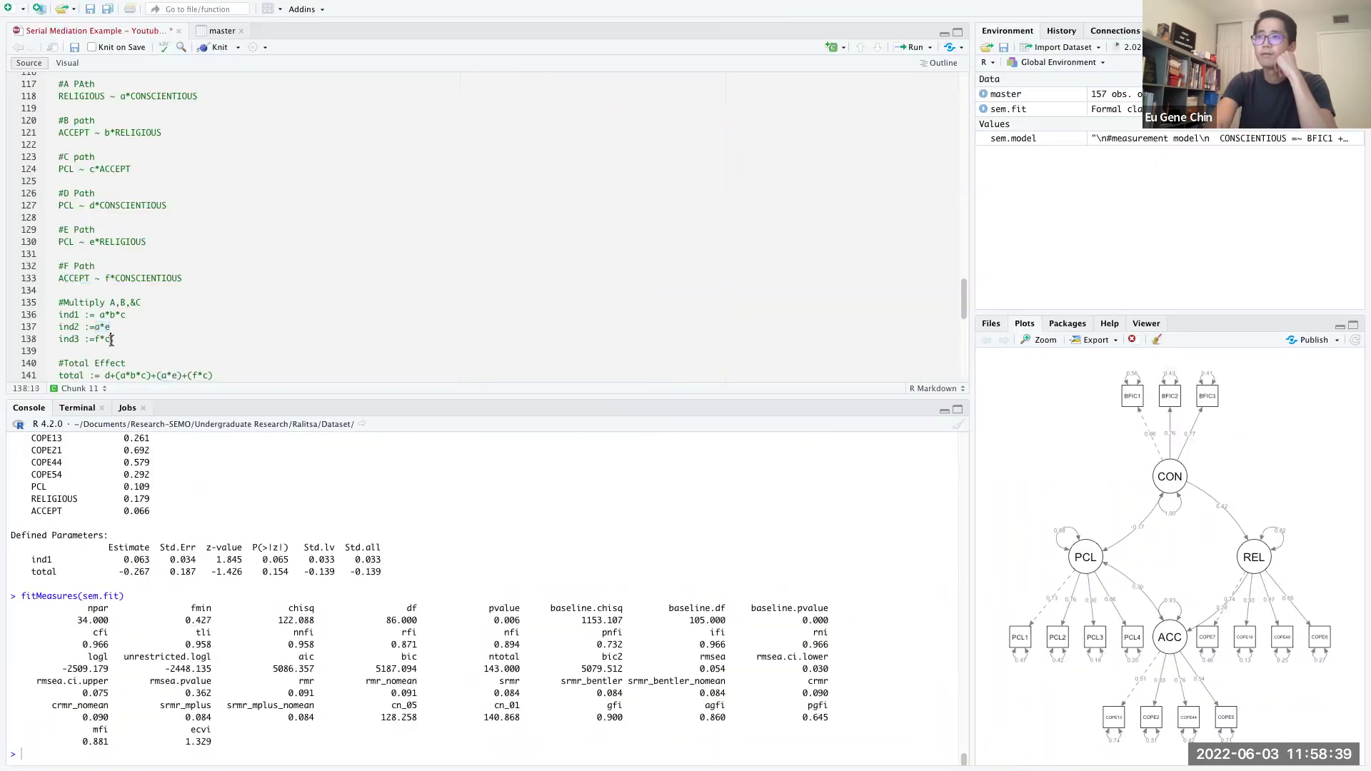
pyautogui.hotkey('ctrl', 'Left')
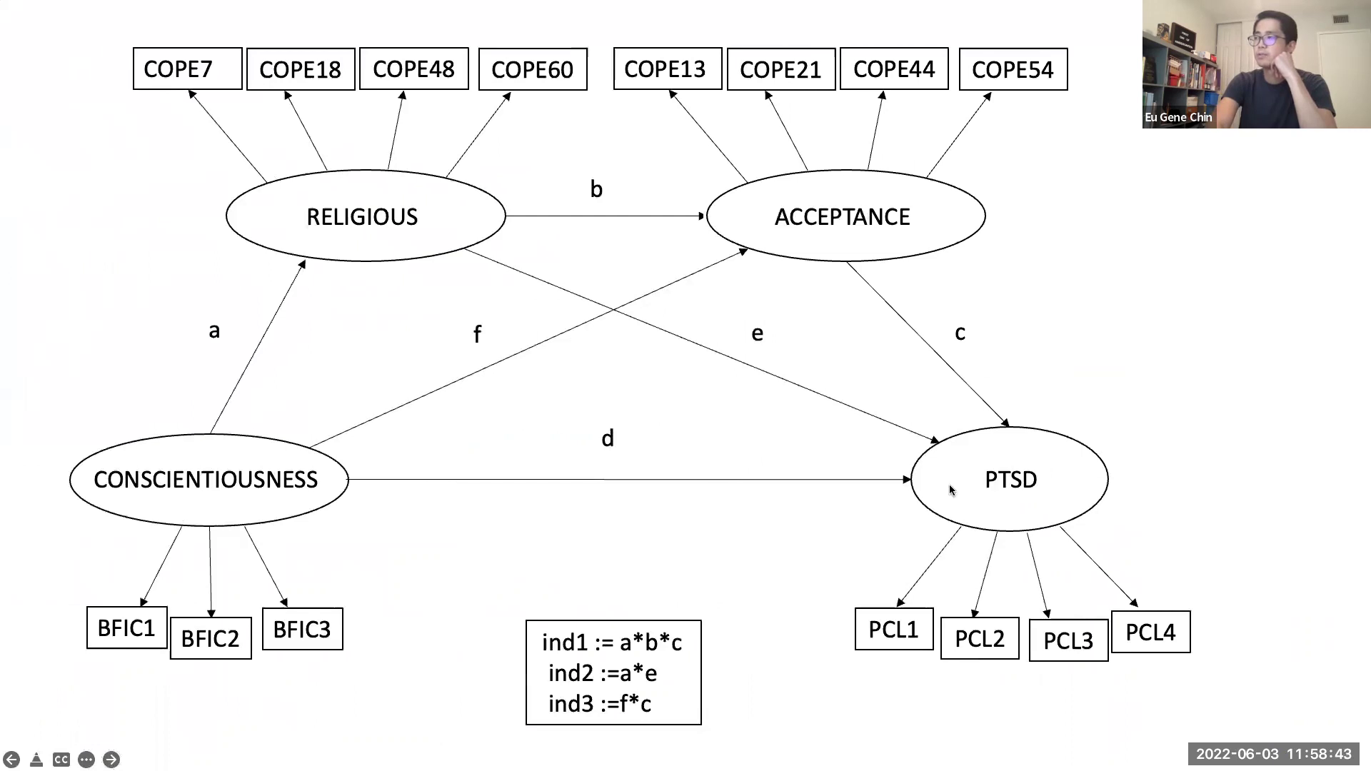
# - Return to RStudio and examine the total effect formula and the zero-covariance constraints in the sem.model2 code
pyautogui.hotkey('ctrl', 'Right')
pyautogui.scroll(-2, 166, 328)
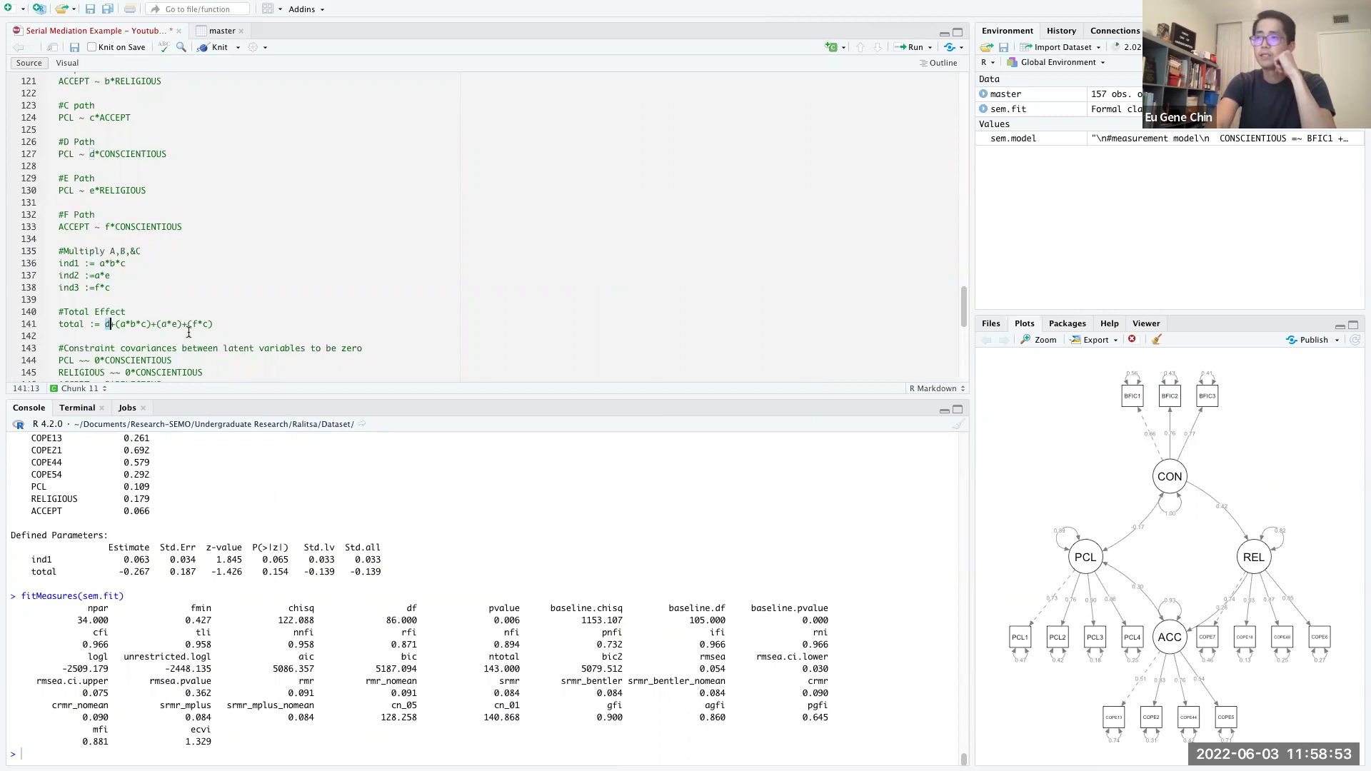
pyautogui.scroll(-2, 179, 332)
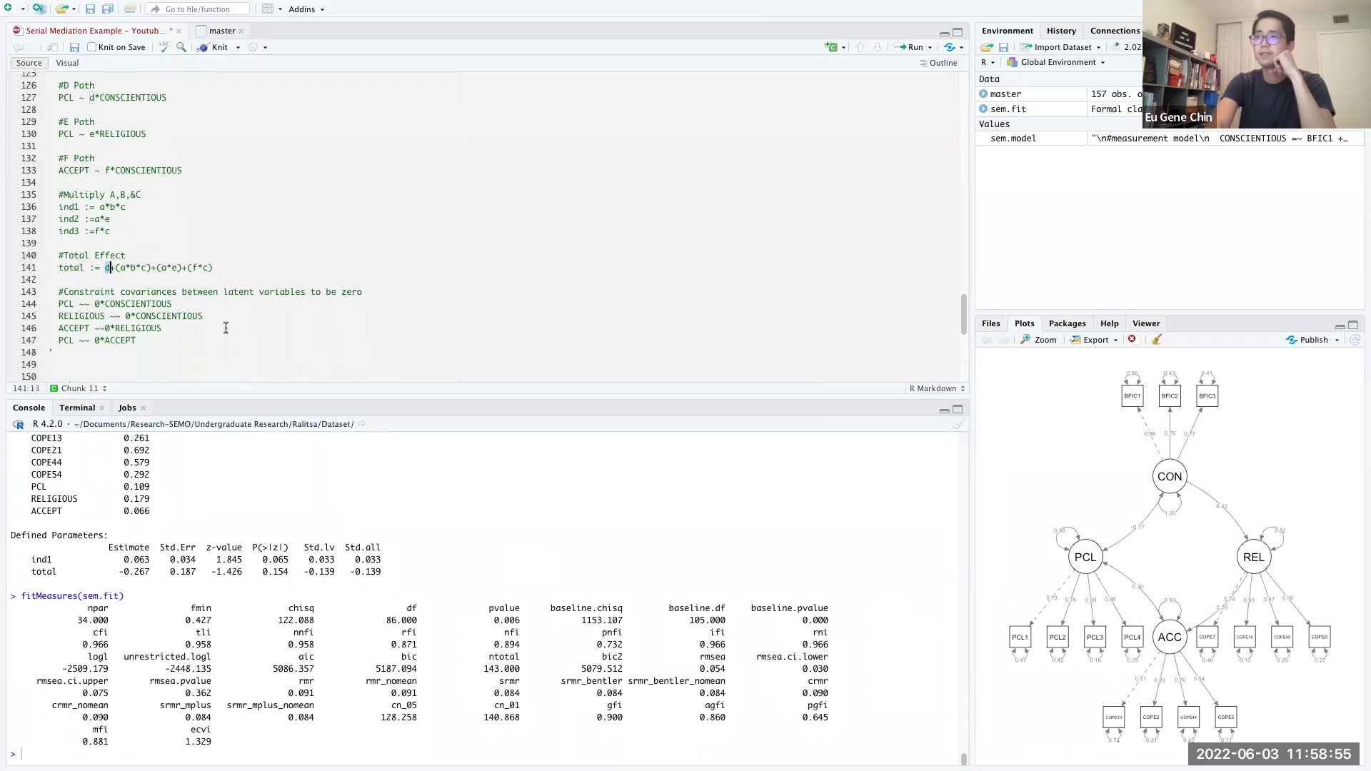
# - Run the code from set.seed(1234) through the end of the sem.model2 definition
pyautogui.click(94, 347)
pyautogui.scroll(9, 95, 345)
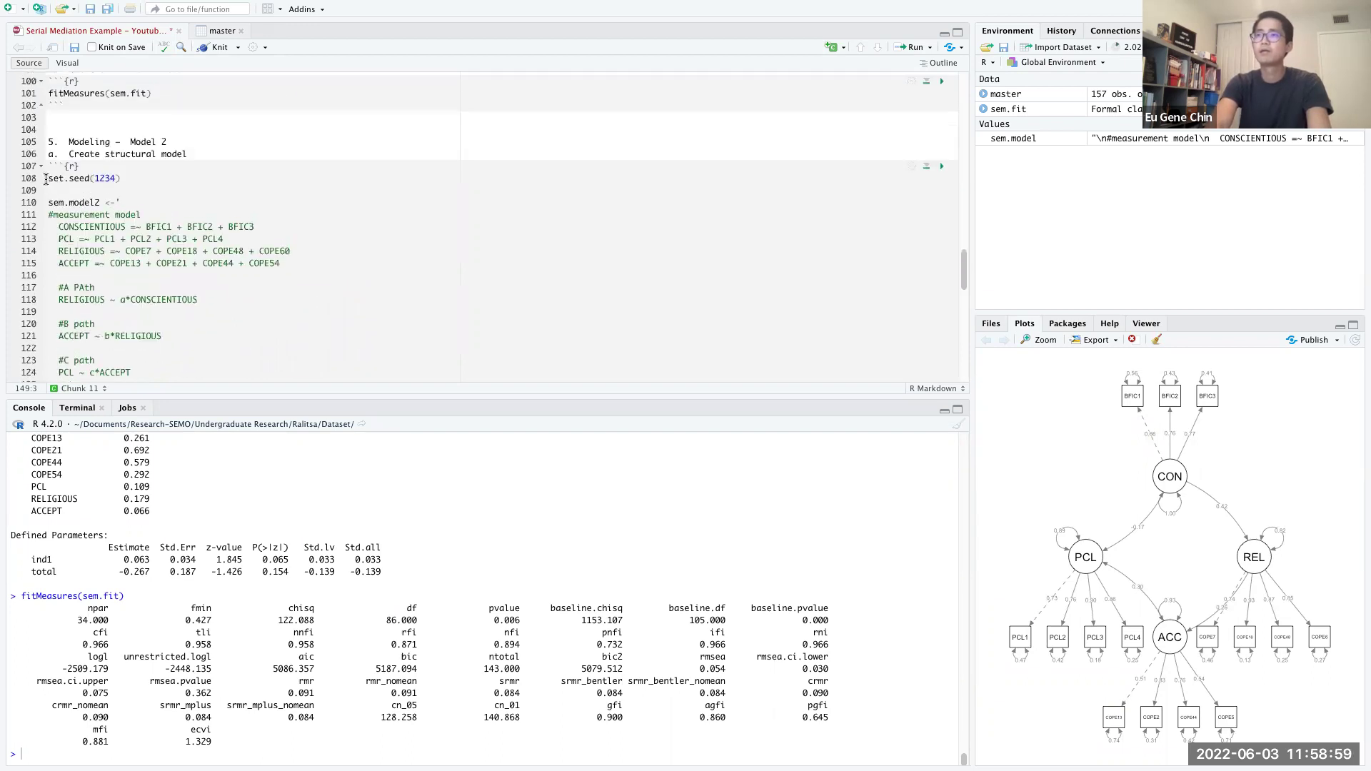
pyautogui.keyDown('shift'); pyautogui.click(47, 178); pyautogui.keyUp('shift')
pyautogui.hotkey('ctrl', 'Return')
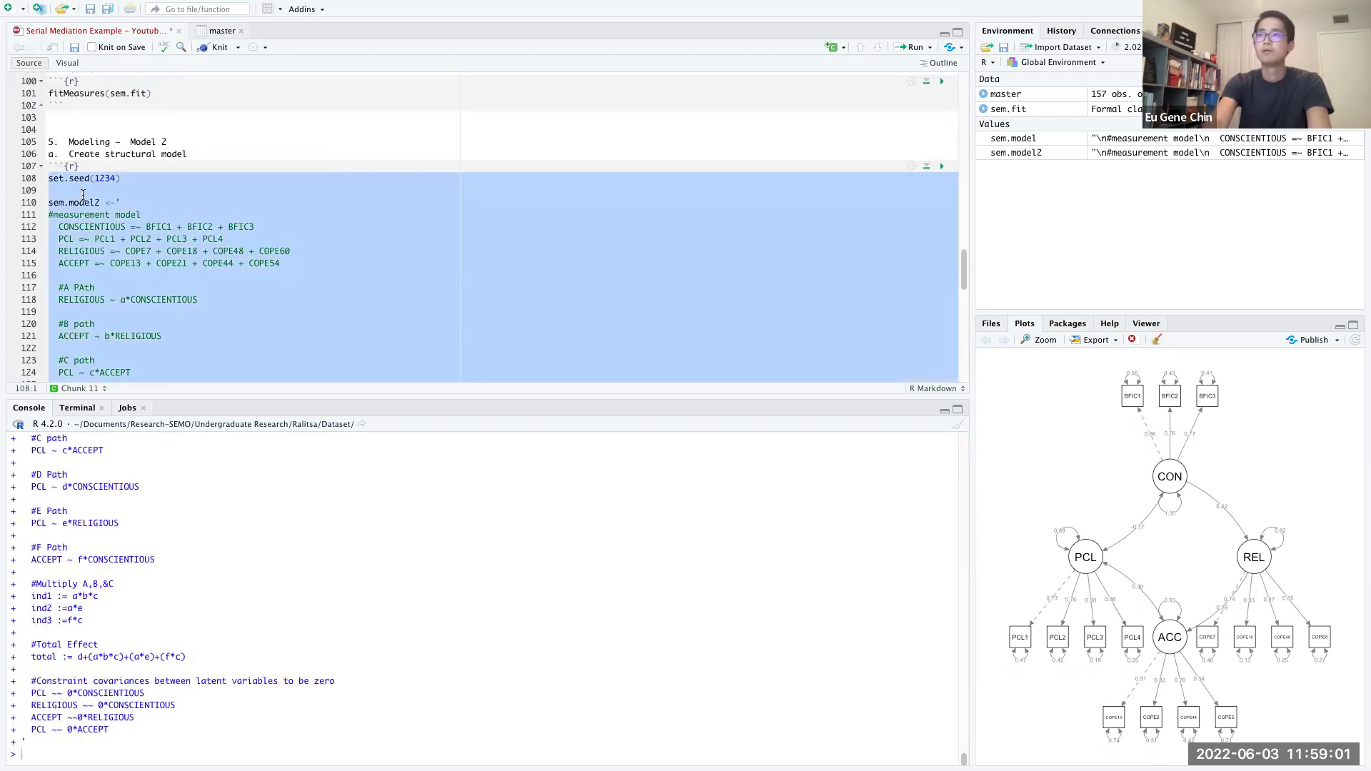
# - Fit the second model by running the sem.fit2 line with estimator "ML" and orthogonal = TRUE
pyautogui.scroll(-10, 106, 217)
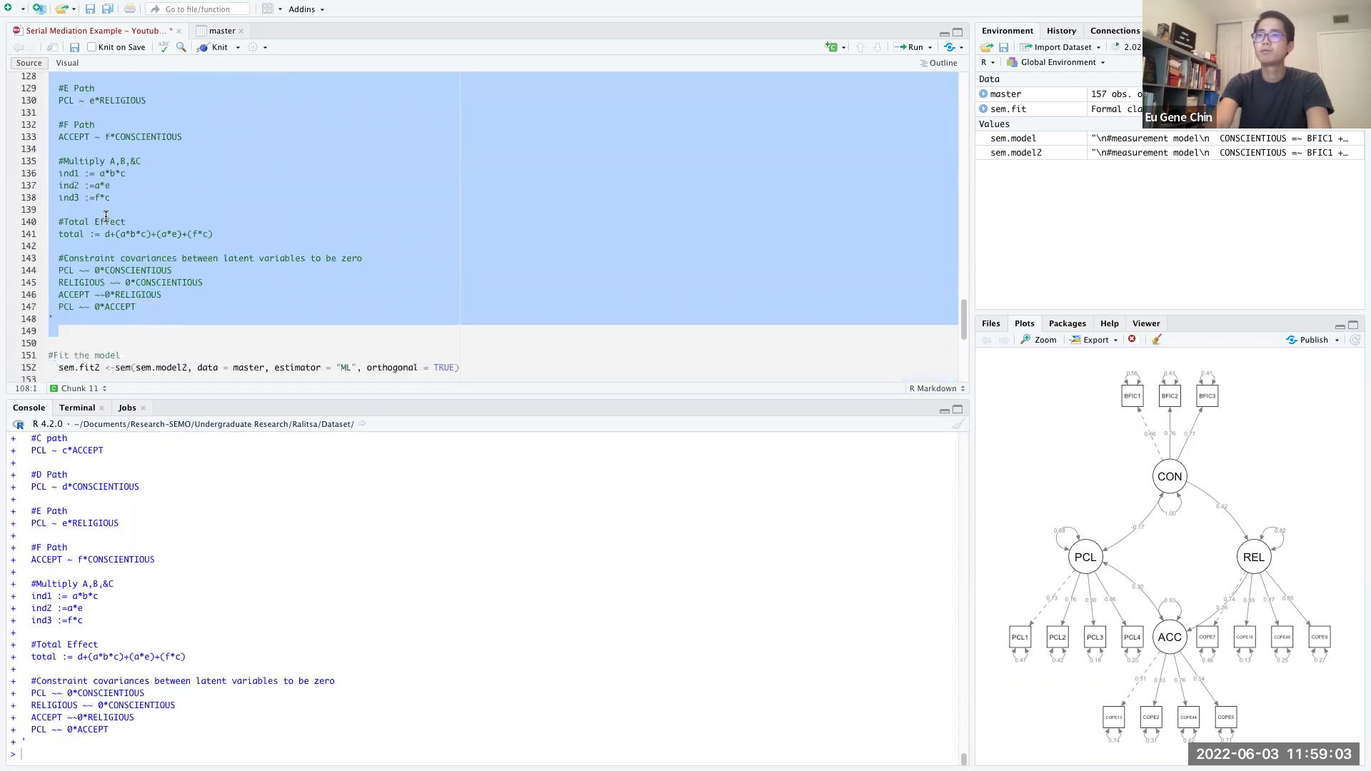
pyautogui.click(164, 256)
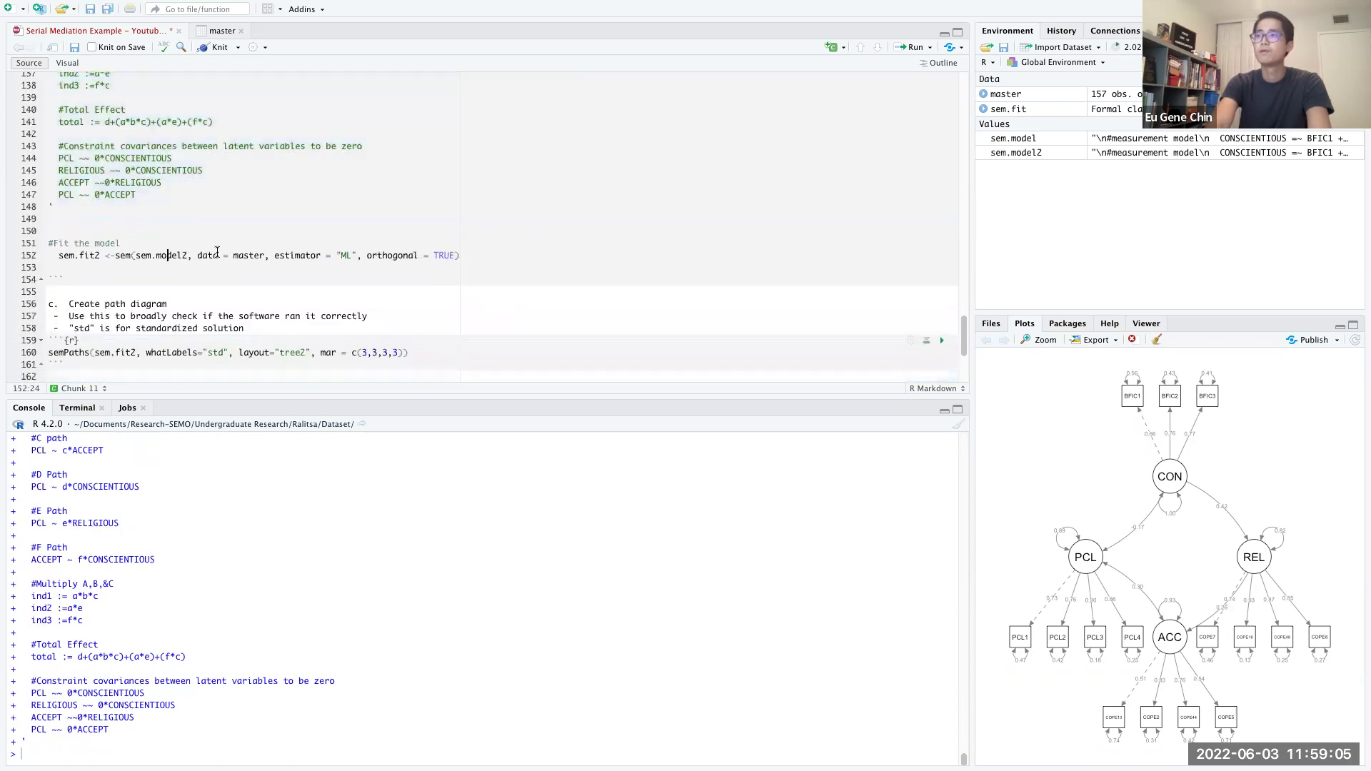
pyautogui.hotkey('ctrl', 'Return')
# - Plot the second model's standardized path diagram by running semPaths on sem.fit2 with the tree2 layout
pyautogui.scroll(-3, 318, 255)
pyautogui.click(308, 254)
pyautogui.hotkey('ctrl', 'Return')
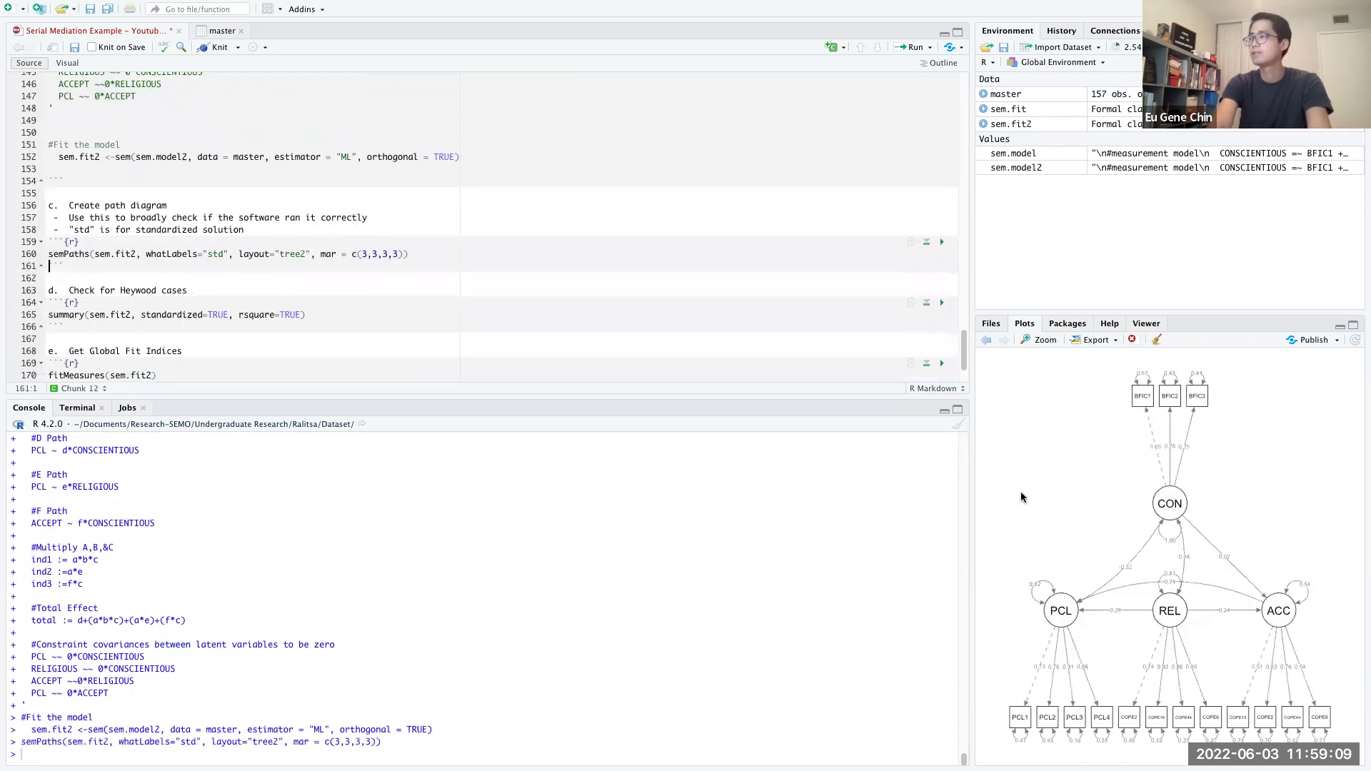
# - Enlarge the second model's path plot in its own window, compare it with the diagram slide, and return to RStudio
pyautogui.click(1045, 342)
pyautogui.hotkey('ctrl', 'Up')
pyautogui.hotkey('ctrl', 'Up')
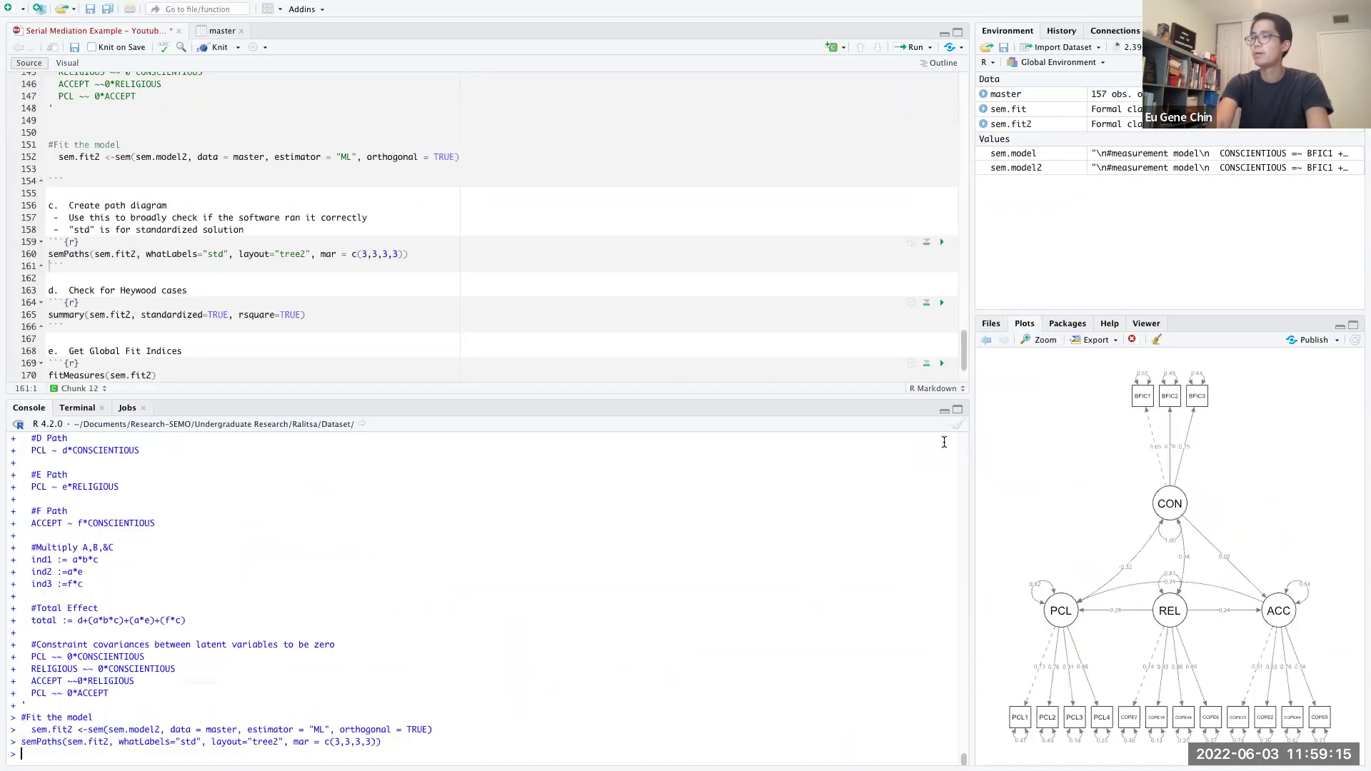
pyautogui.hotkey('ctrl', 'Left')
pyautogui.hotkey('ctrl', 'Up')
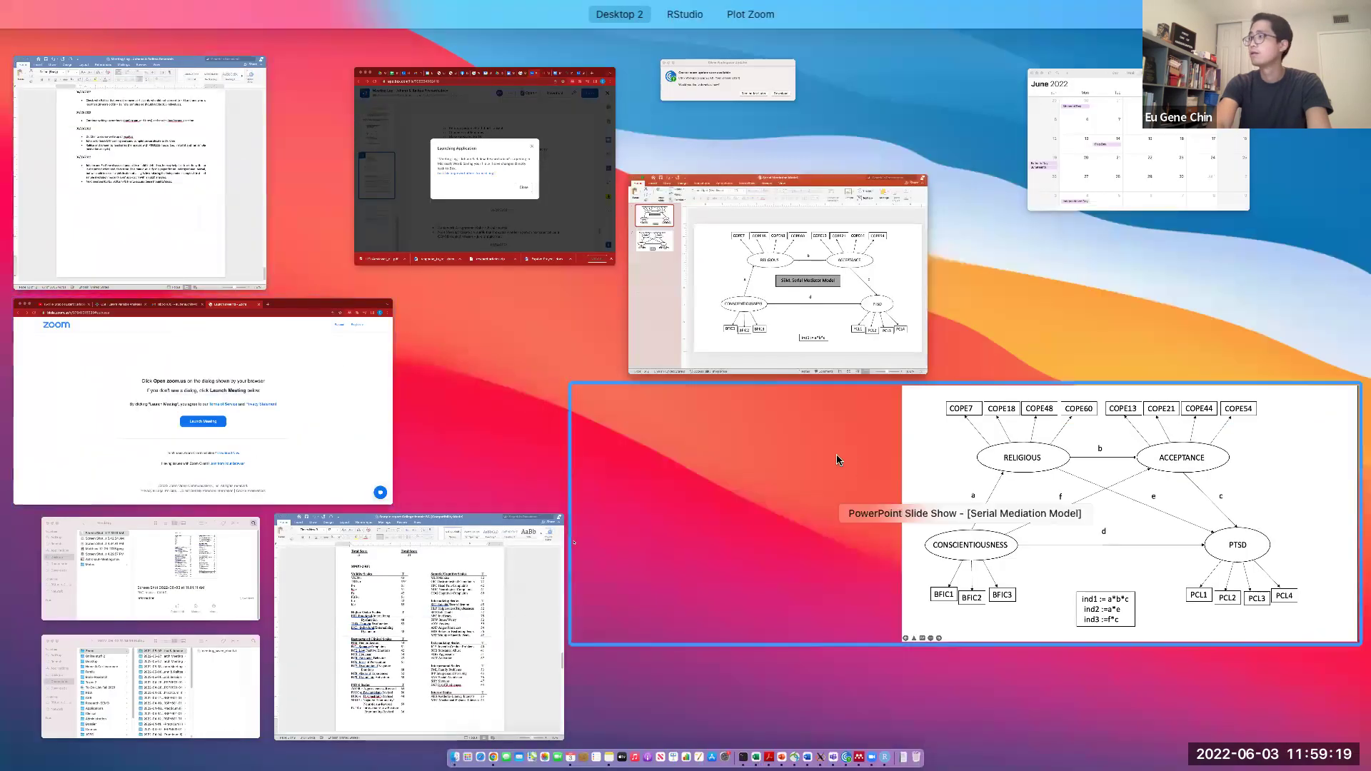
pyautogui.hotkey('ctrl', 'Right')
pyautogui.hotkey('ctrl', 'Right')
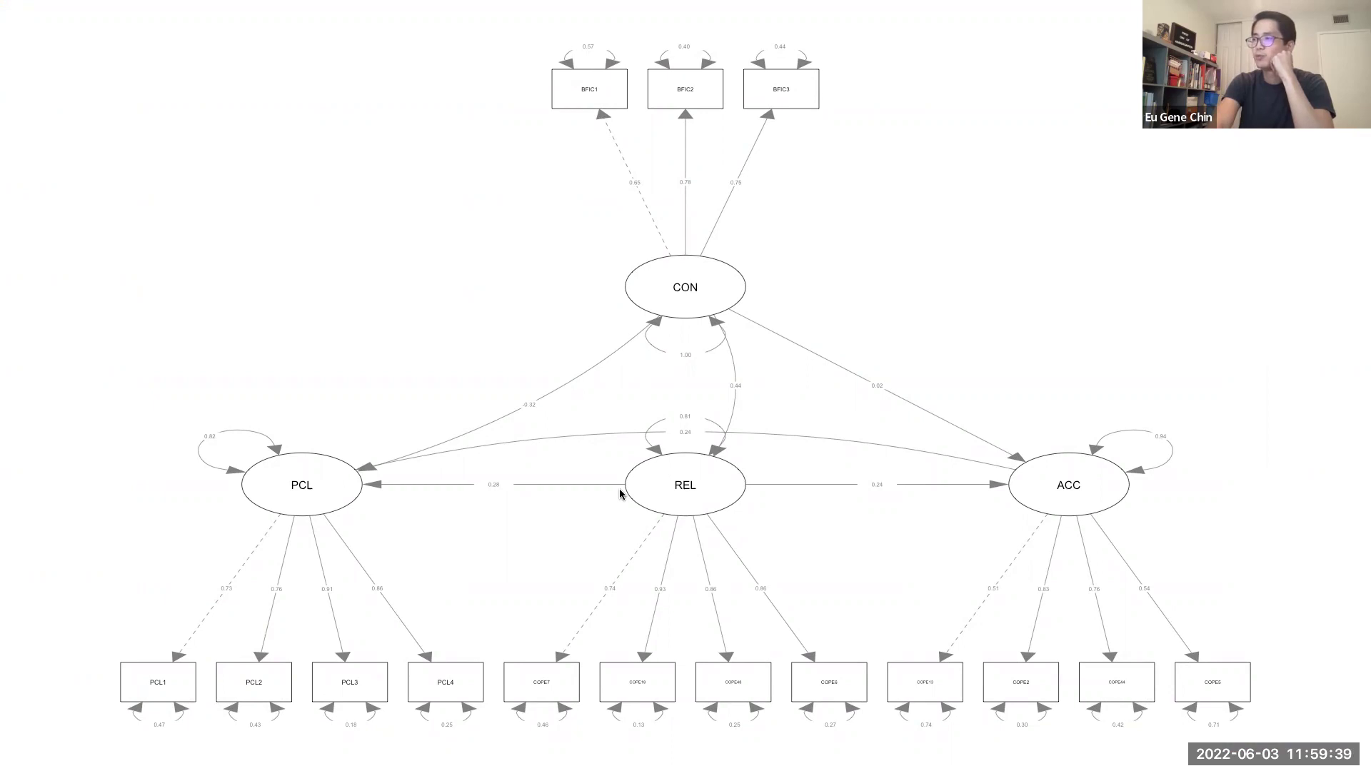
pyautogui.hotkey('ctrl', 'Left')
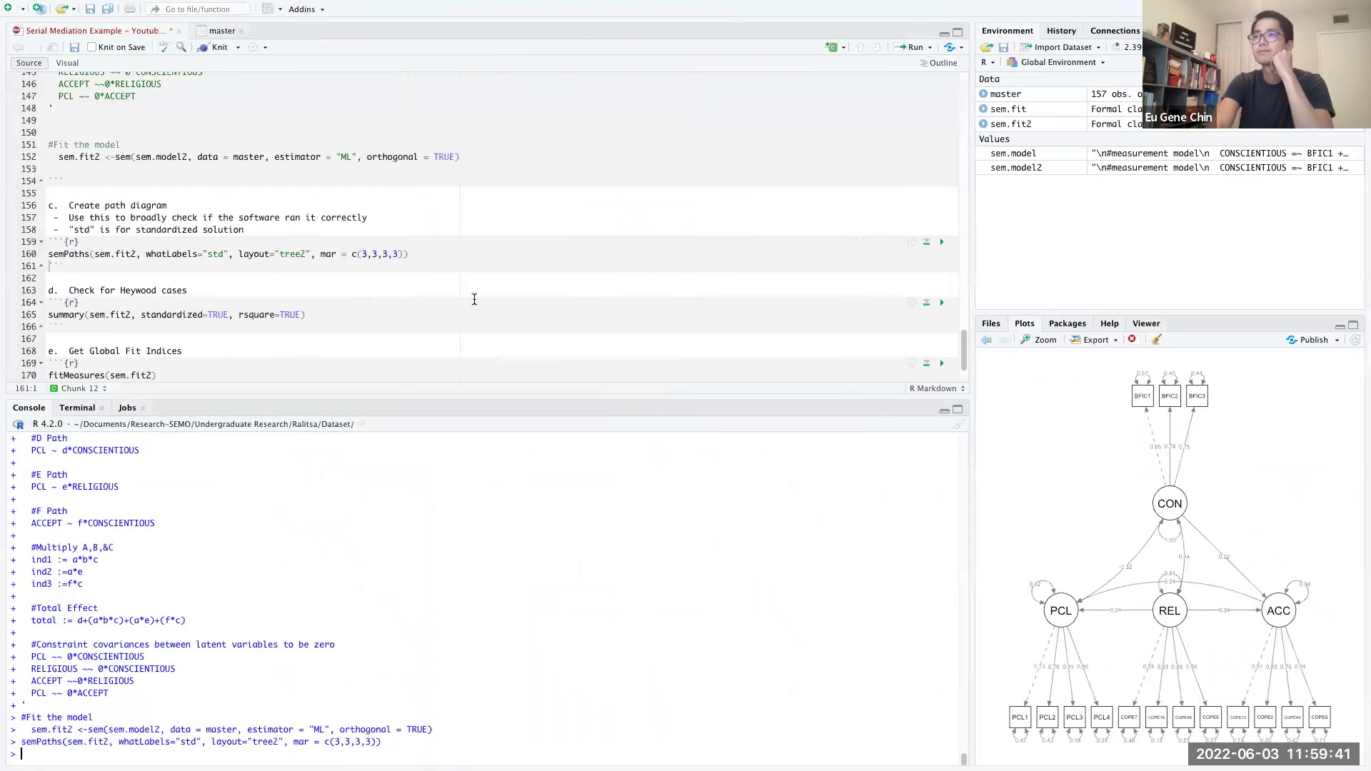
# - Run summary(sem.fit2, standardized=TRUE, rsquare=TRUE) to check the second model for Heywood cases
pyautogui.scroll(-1, 464, 296)
pyautogui.click(334, 287)
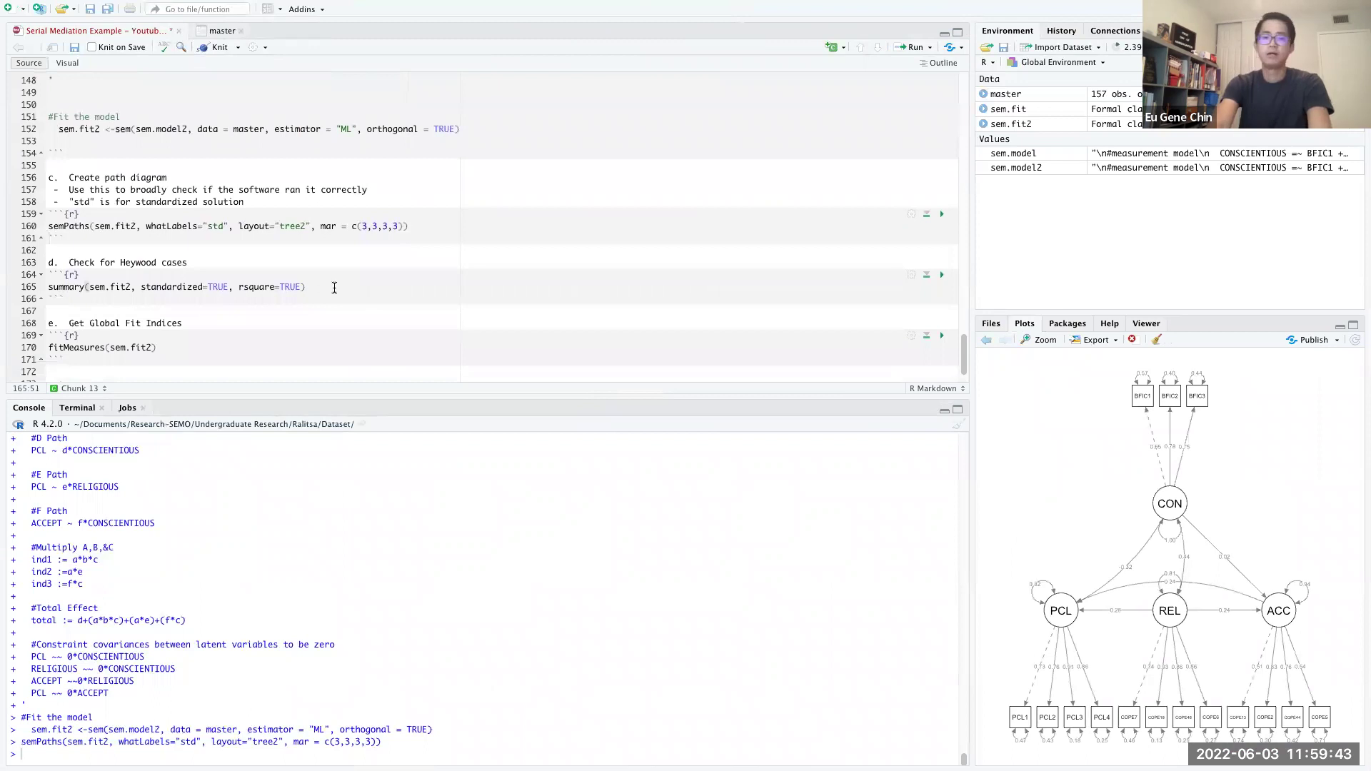
pyautogui.hotkey('ctrl', 'Return')
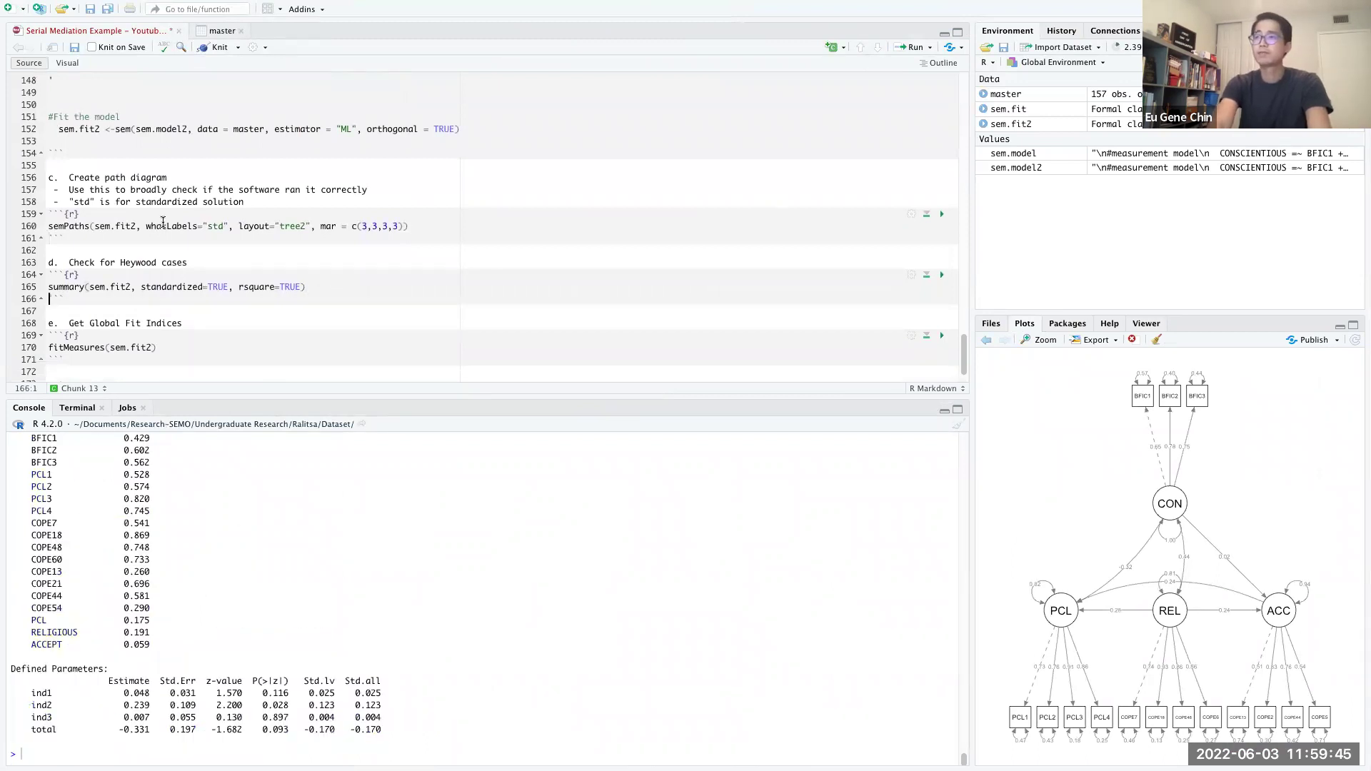
# - Examine the R-Square values and the Std.all column of the Variances table in the second model's summary
pyautogui.scroll(3, 159, 638)
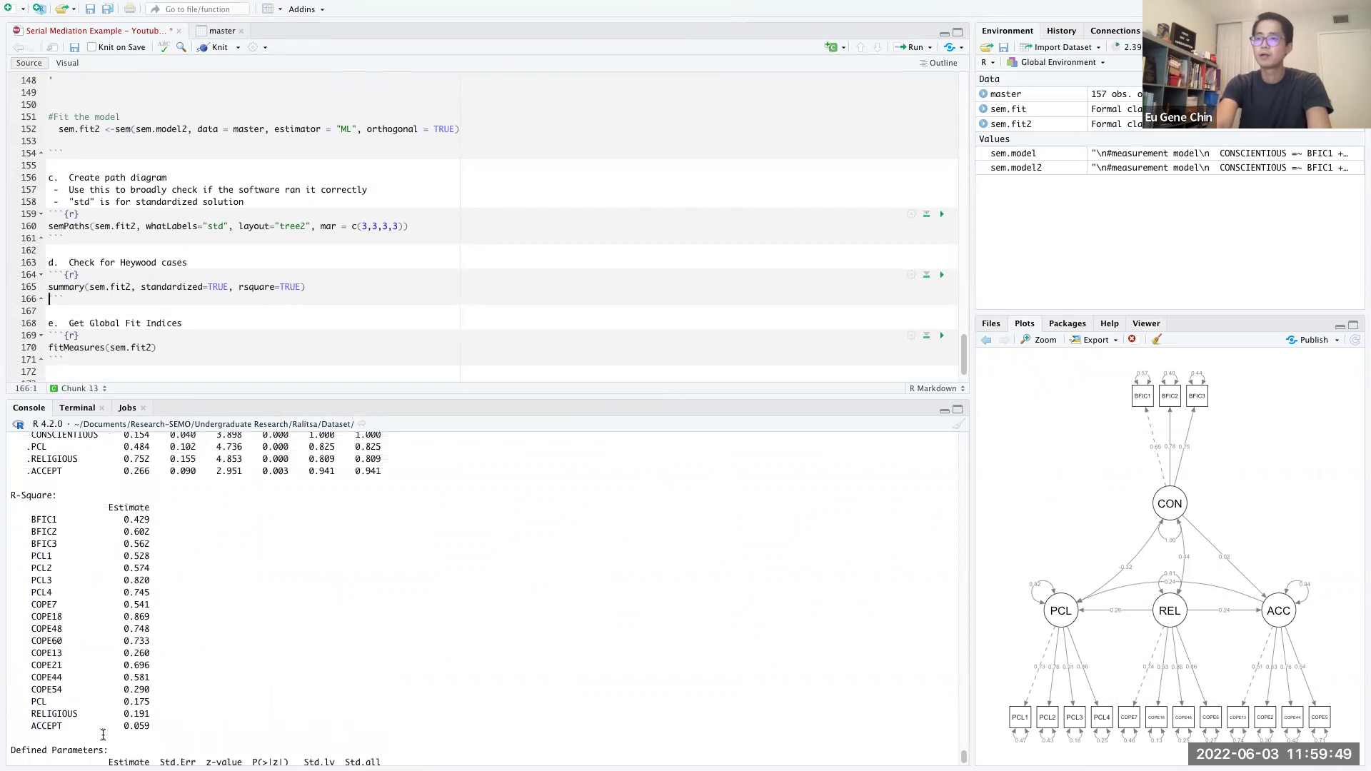
pyautogui.scroll(10, 140, 642)
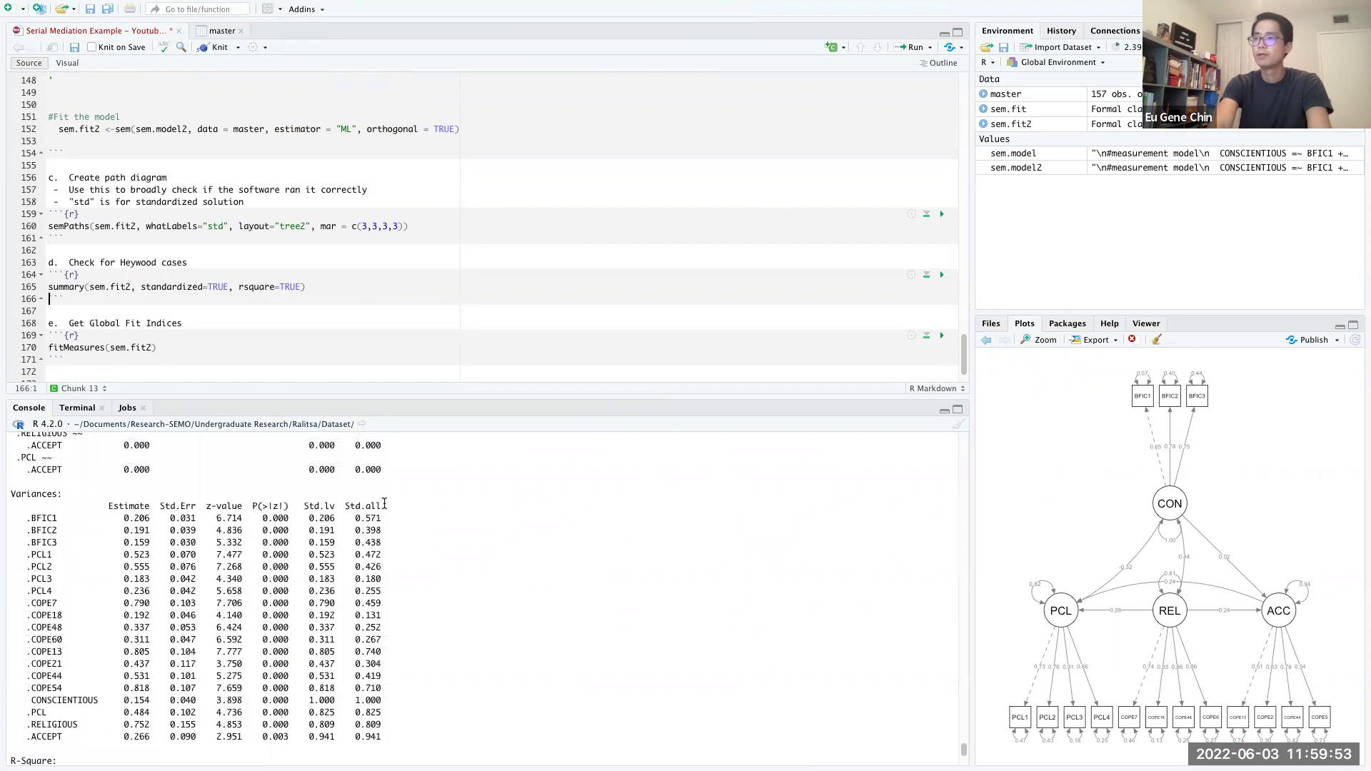
pyautogui.moveTo(351, 506); pyautogui.dragTo(380, 506)
pyautogui.scroll(-1, 387, 554)
pyautogui.scroll(4, 387, 554)
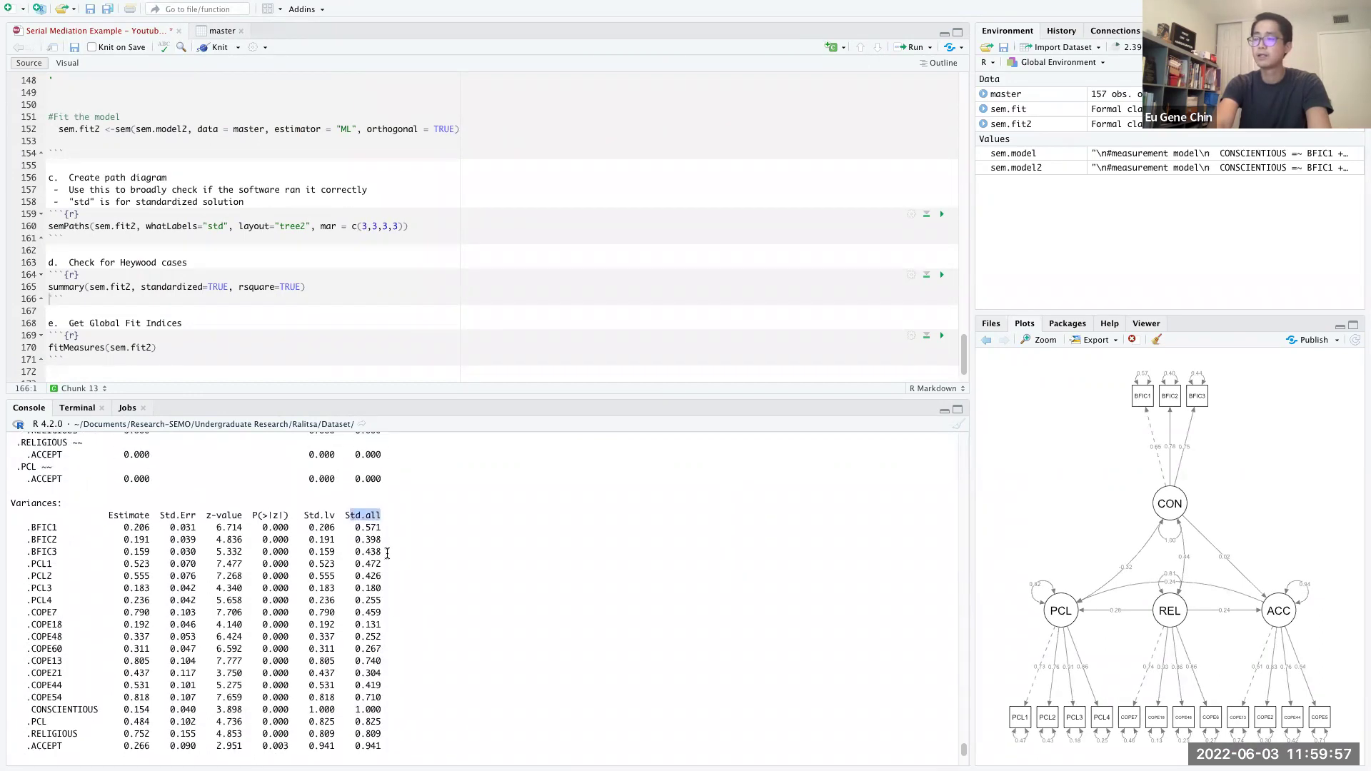
# - Examine the second model's regression estimates for paths a to f, compare them with the diagram slide, and return to RStudio
pyautogui.scroll(4, 387, 554)
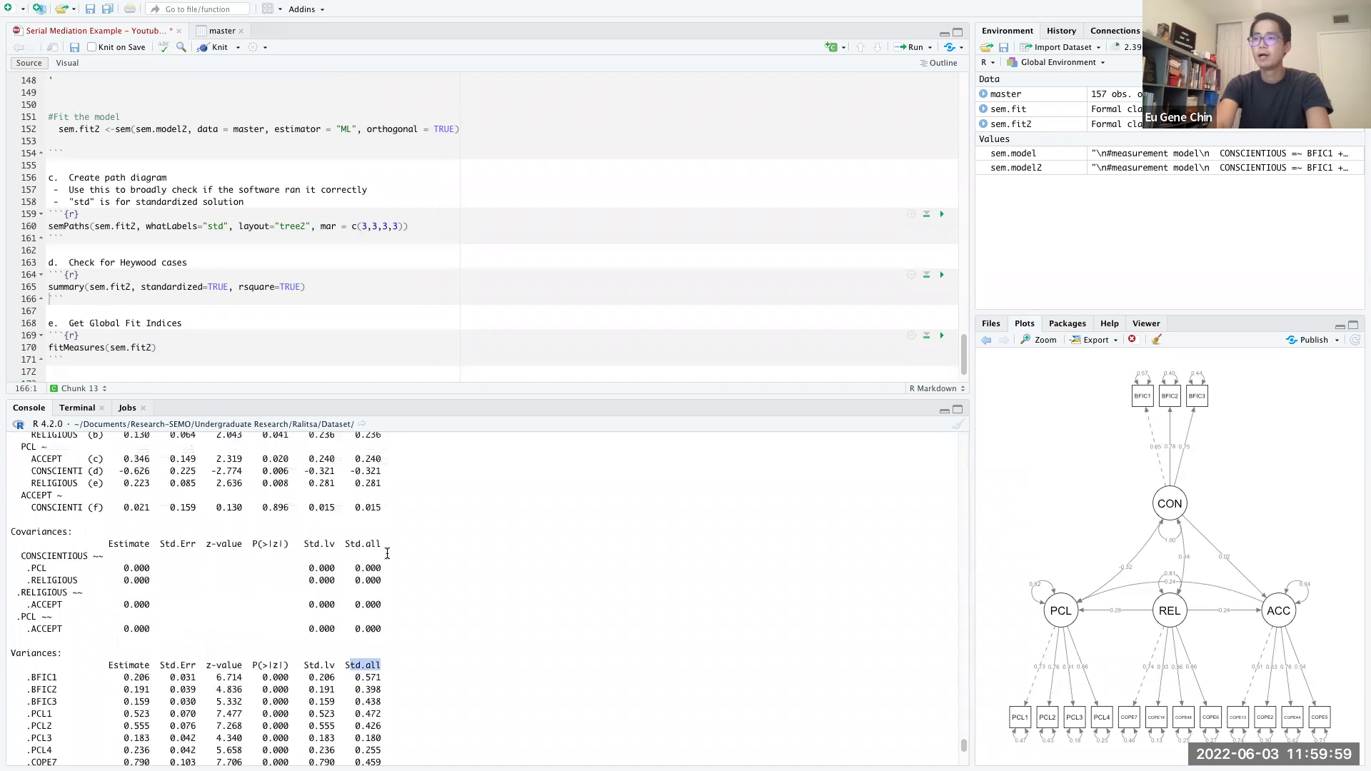
pyautogui.scroll(2, 387, 554)
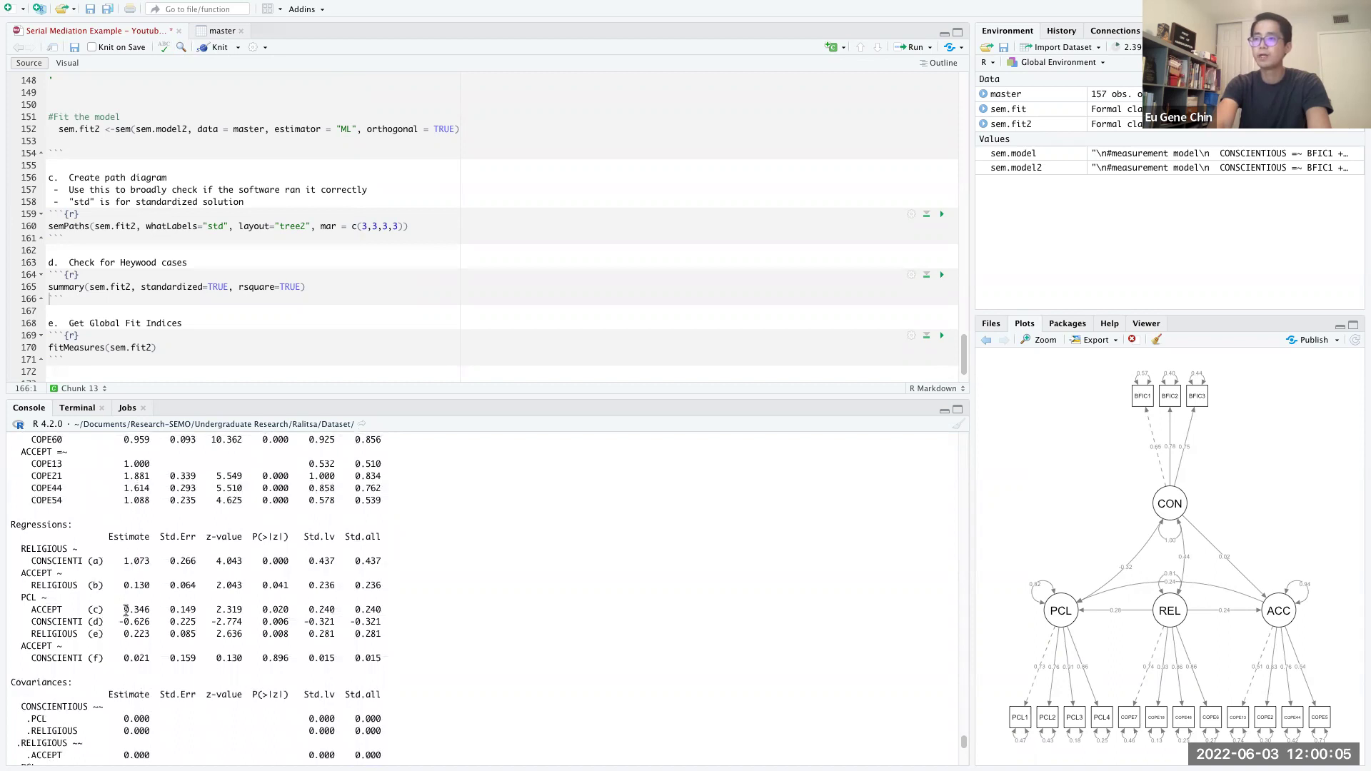
pyautogui.hotkey('ctrl', 'Left')
pyautogui.hotkey('ctrl', 'Left')
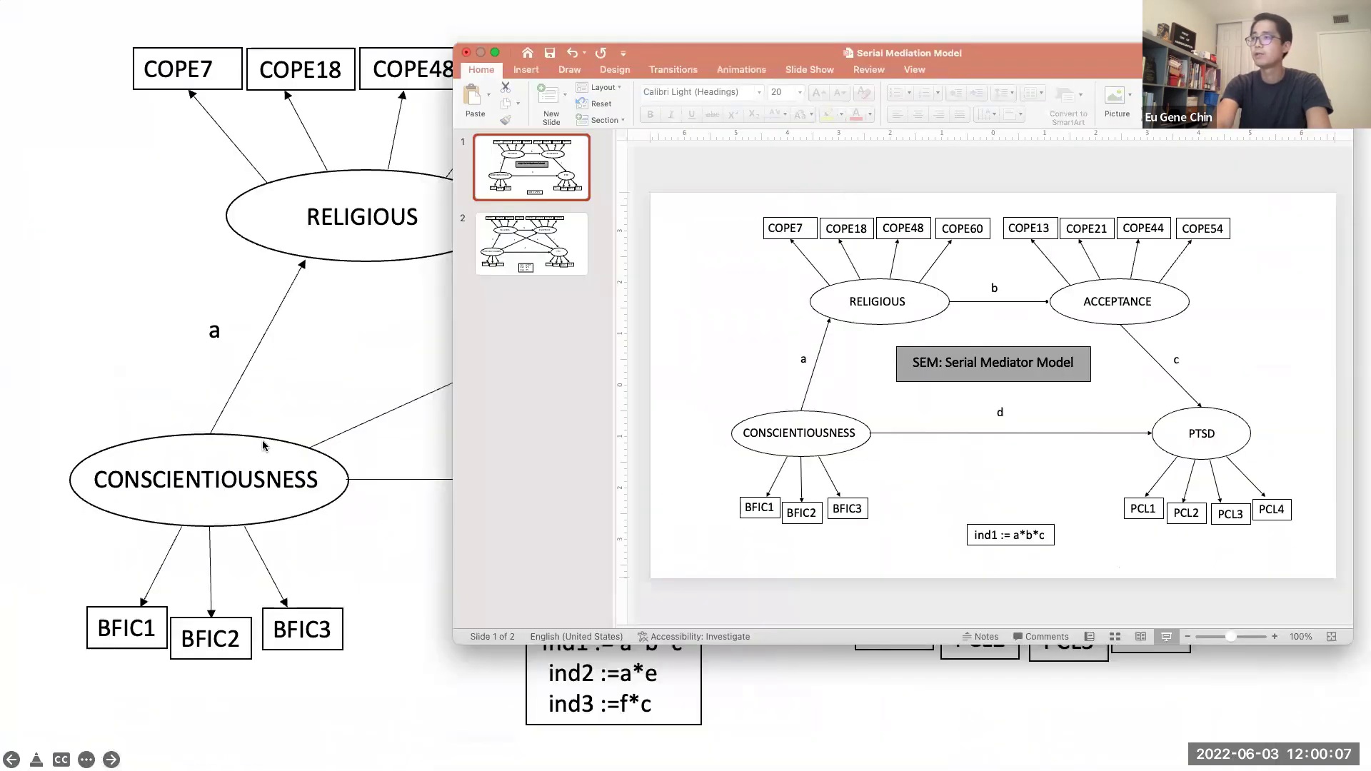
pyautogui.click(276, 443)
pyautogui.press('Left')
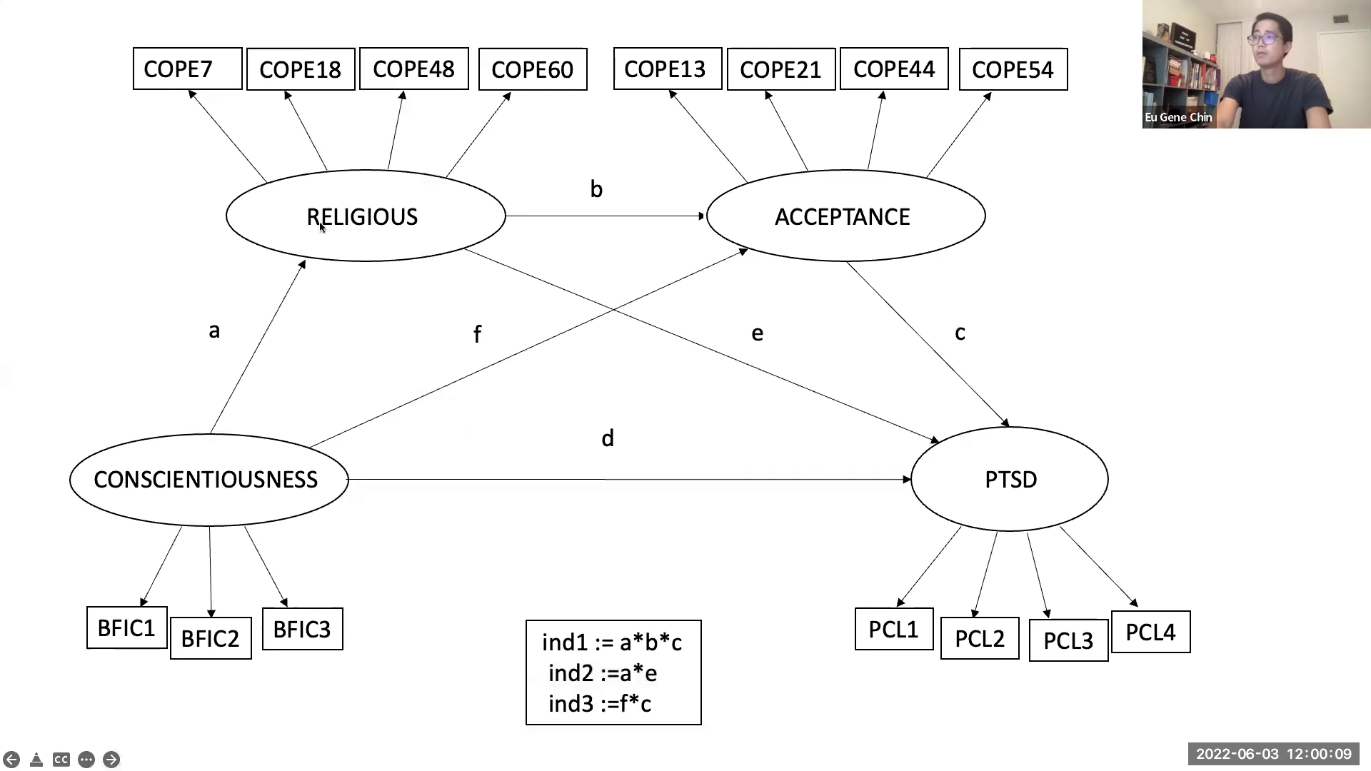
pyautogui.hotkey('ctrl', 'Right')
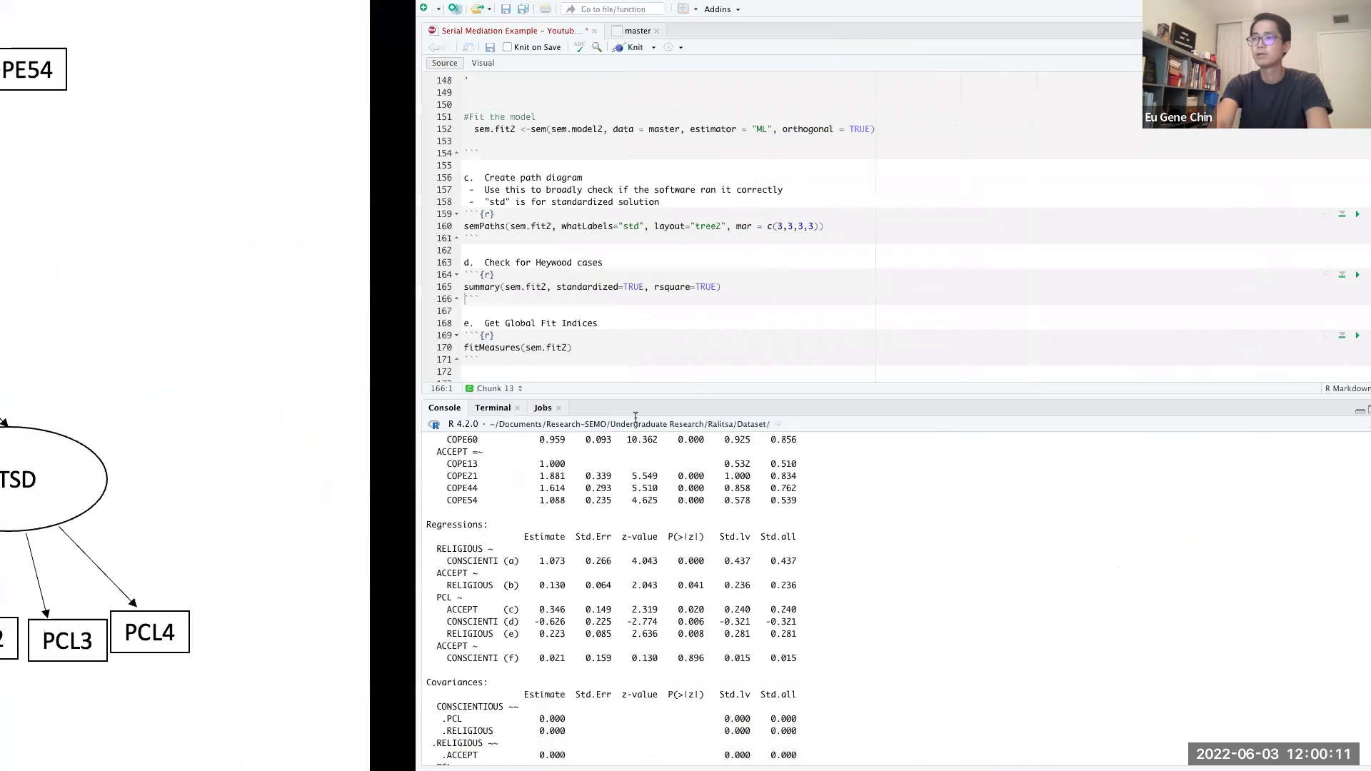
# - Examine the ind1 and ind2 p-values in the Defined Parameters table and relate them to the definitions on the slide
pyautogui.scroll(-1, 344, 323)
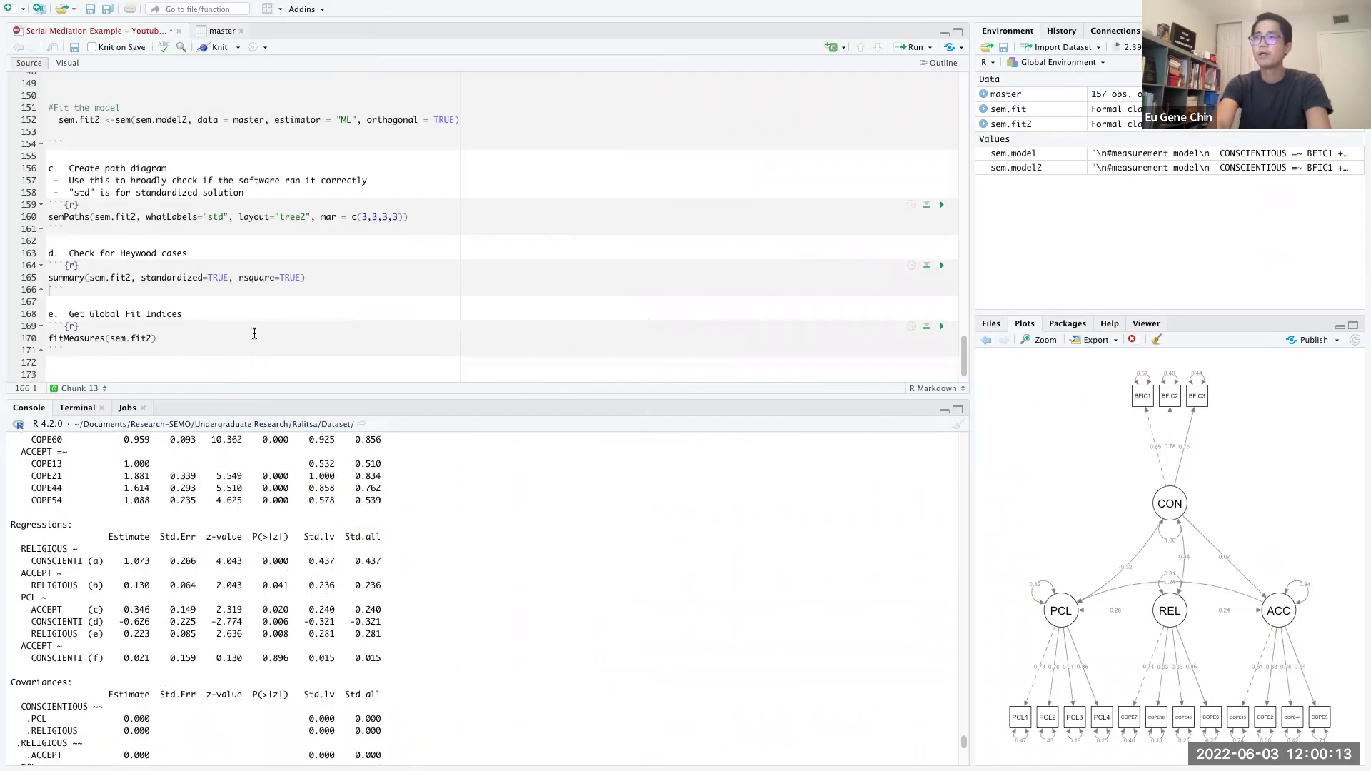
pyautogui.scroll(-10, 333, 521)
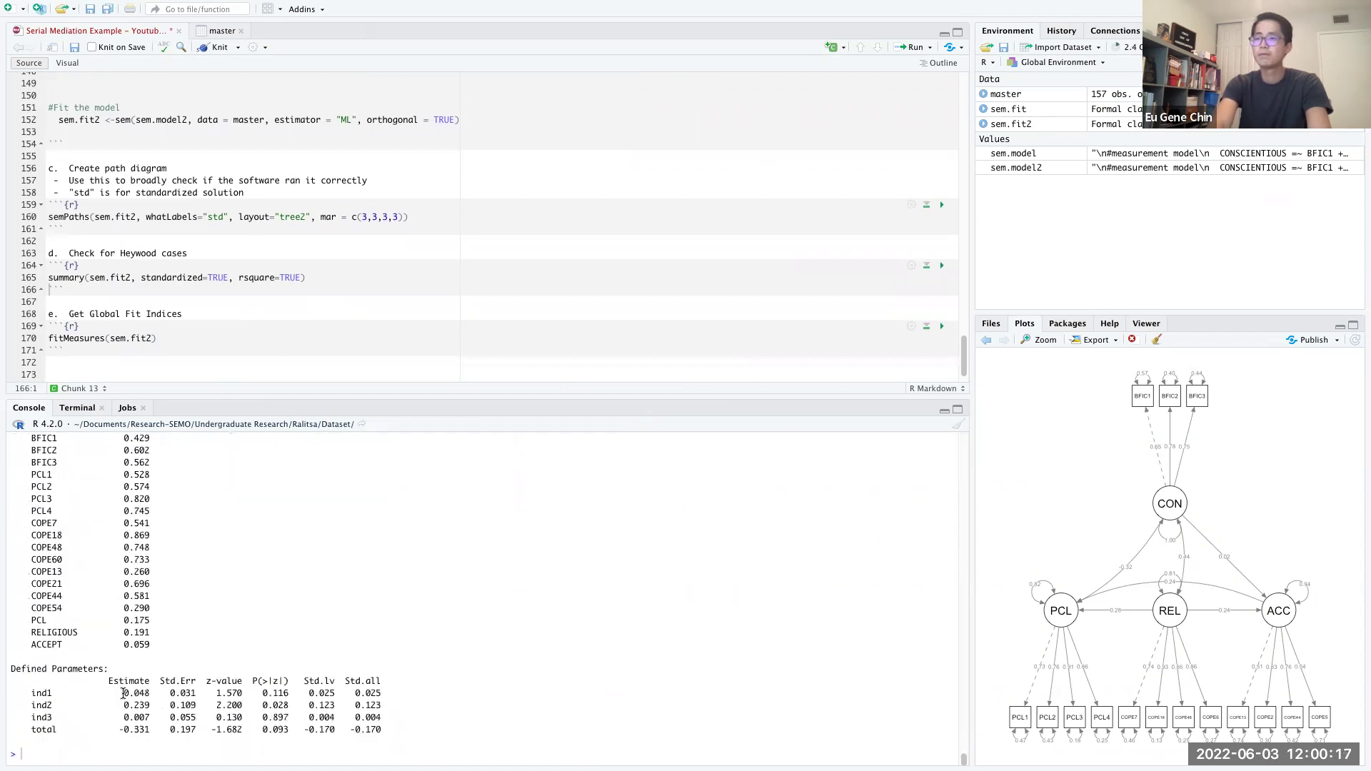
pyautogui.doubleClick(275, 692)
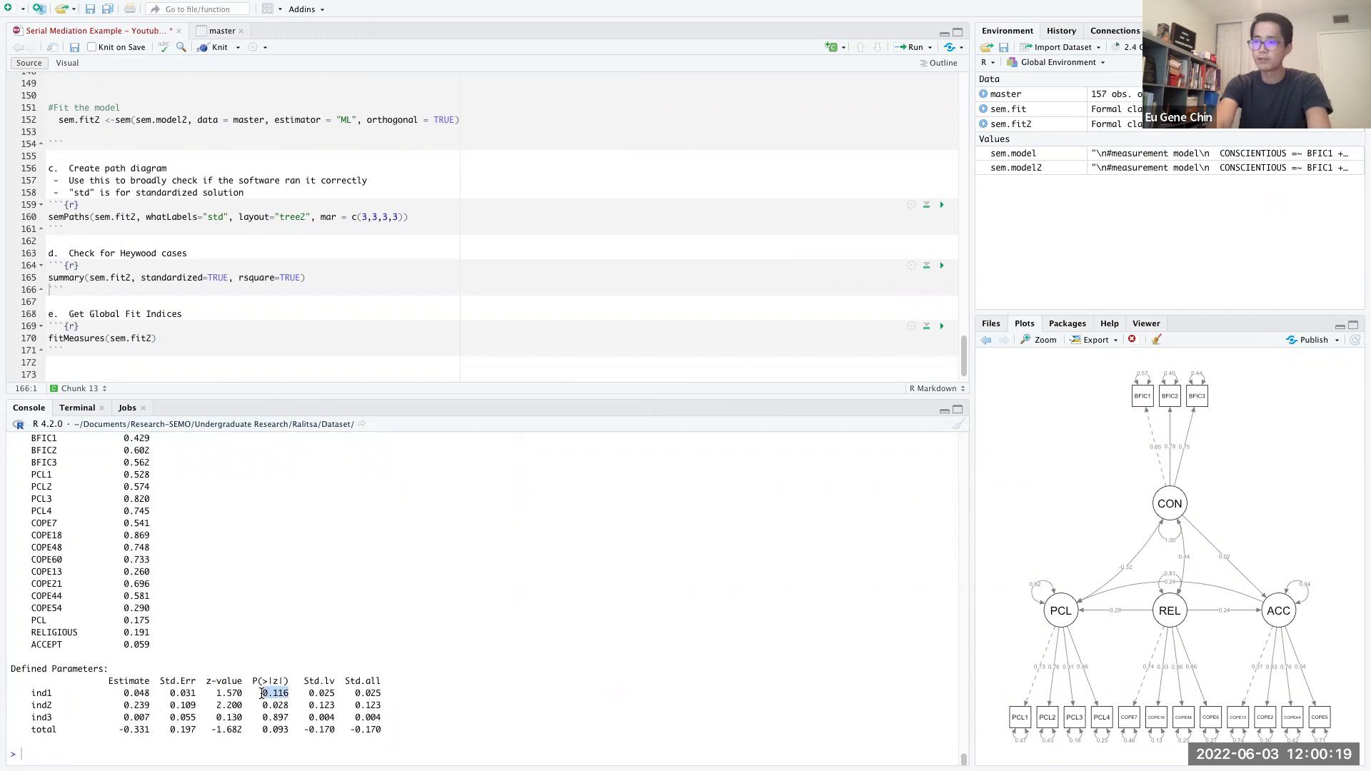
pyautogui.moveTo(286, 705); pyautogui.dragTo(259, 705)
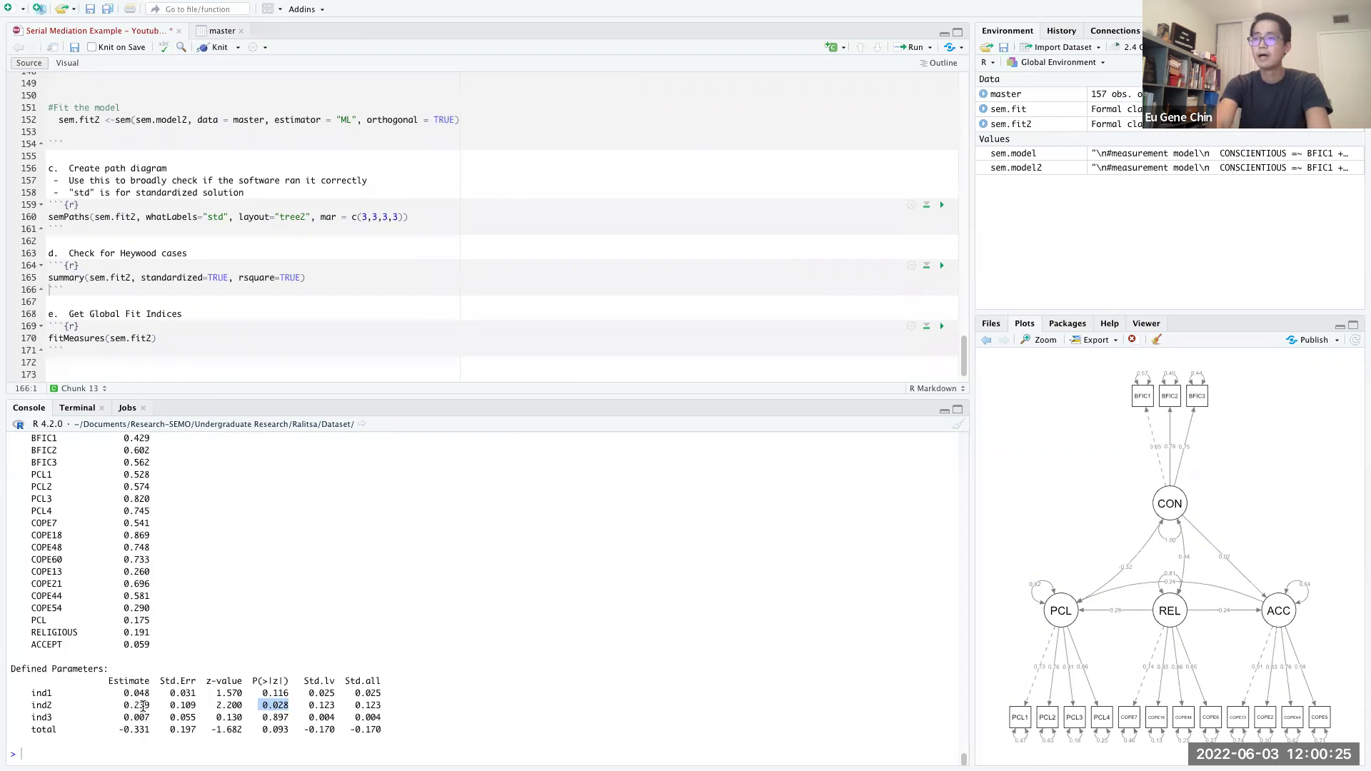
pyautogui.hotkey('ctrl', 'Left')
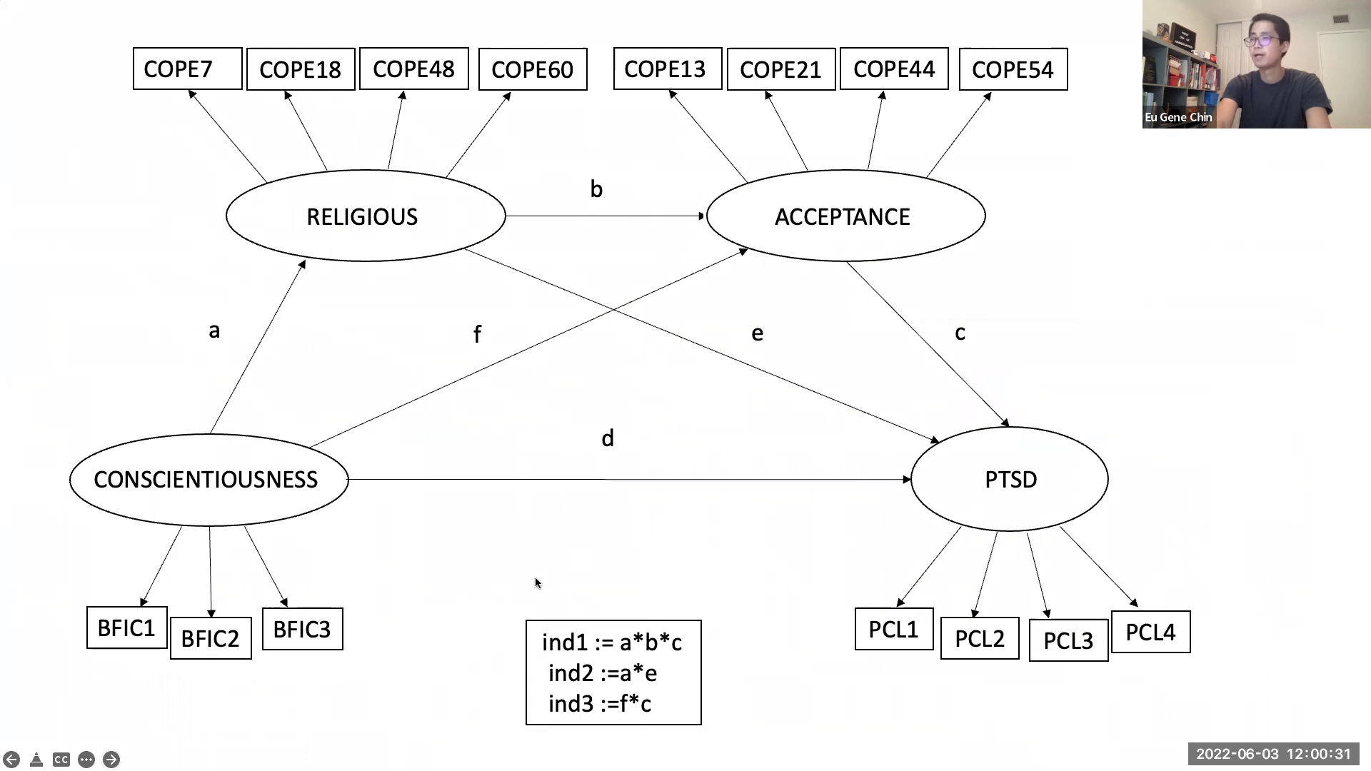
pyautogui.hotkey('ctrl', 'Right')
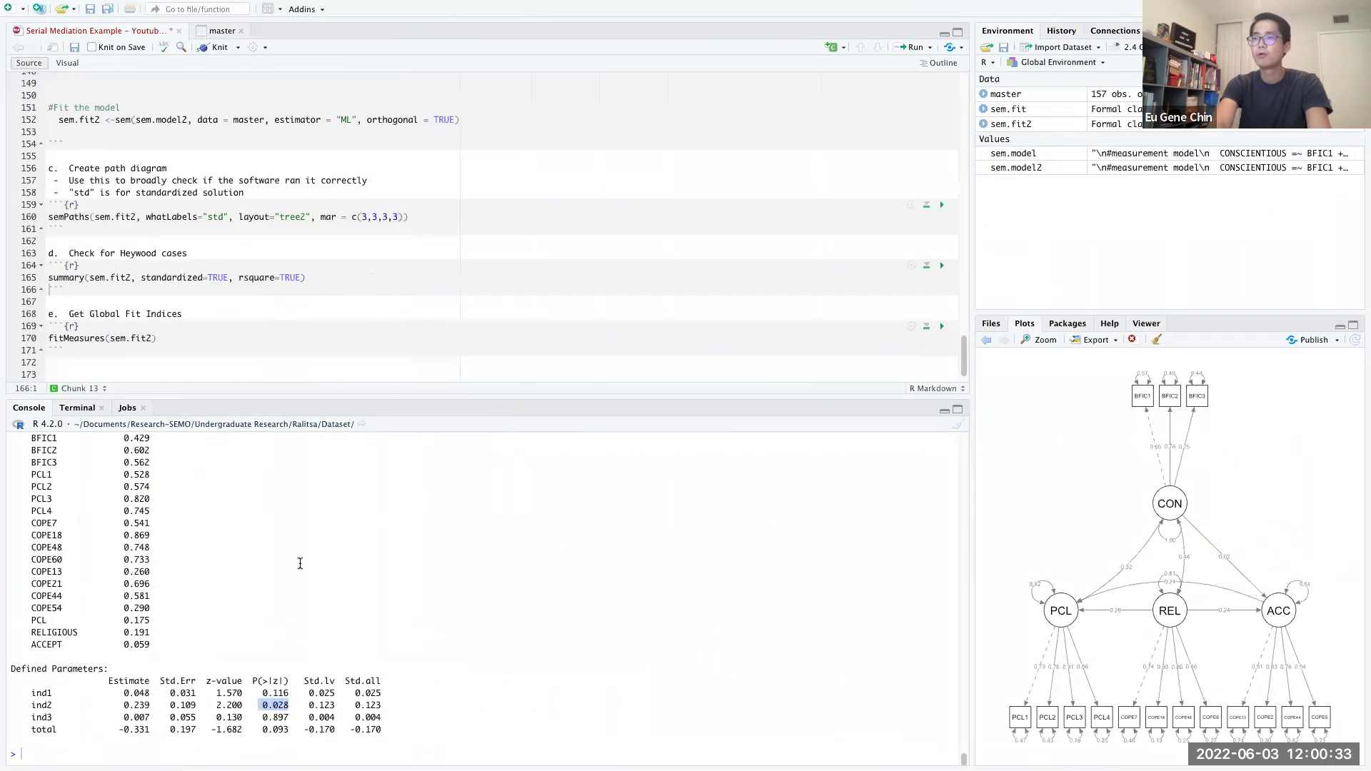
# - Go back to the Regressions table and highlight RELIGIOUS in the e path row under PCL
pyautogui.scroll(5, 300, 563)
pyautogui.scroll(5, 300, 564)
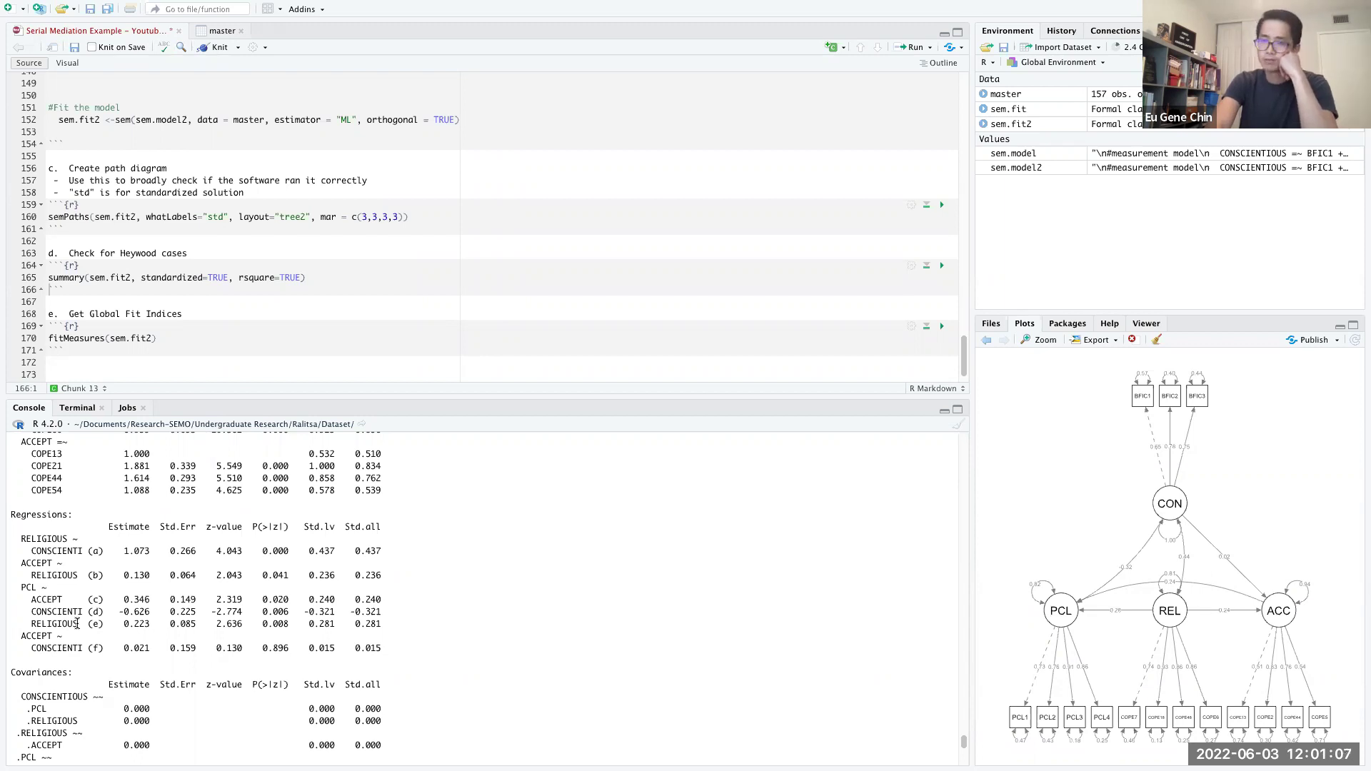
pyautogui.doubleClick(75, 625)
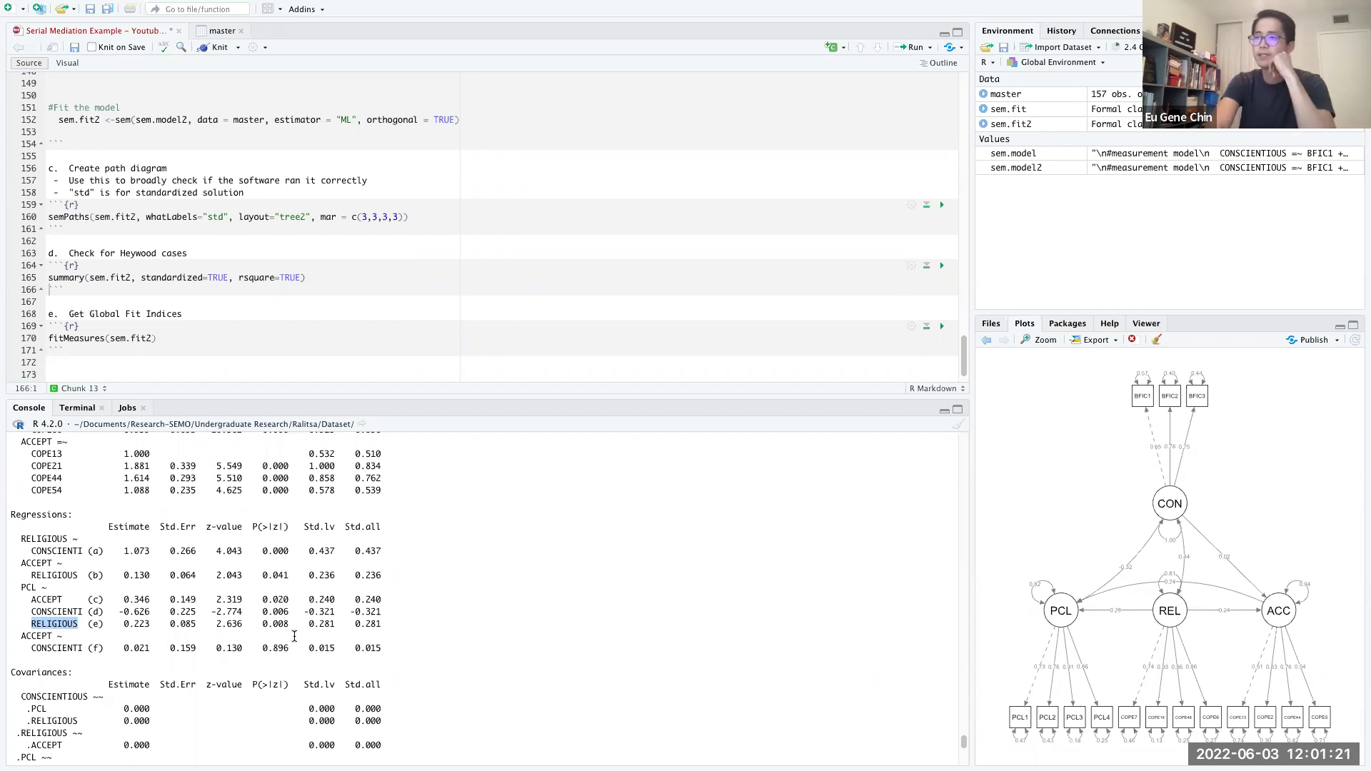
# - Examine the p-values in the Defined Parameters table, including the total effect, and compare them with the d path in the Regressions table
pyautogui.scroll(-15, 267, 652)
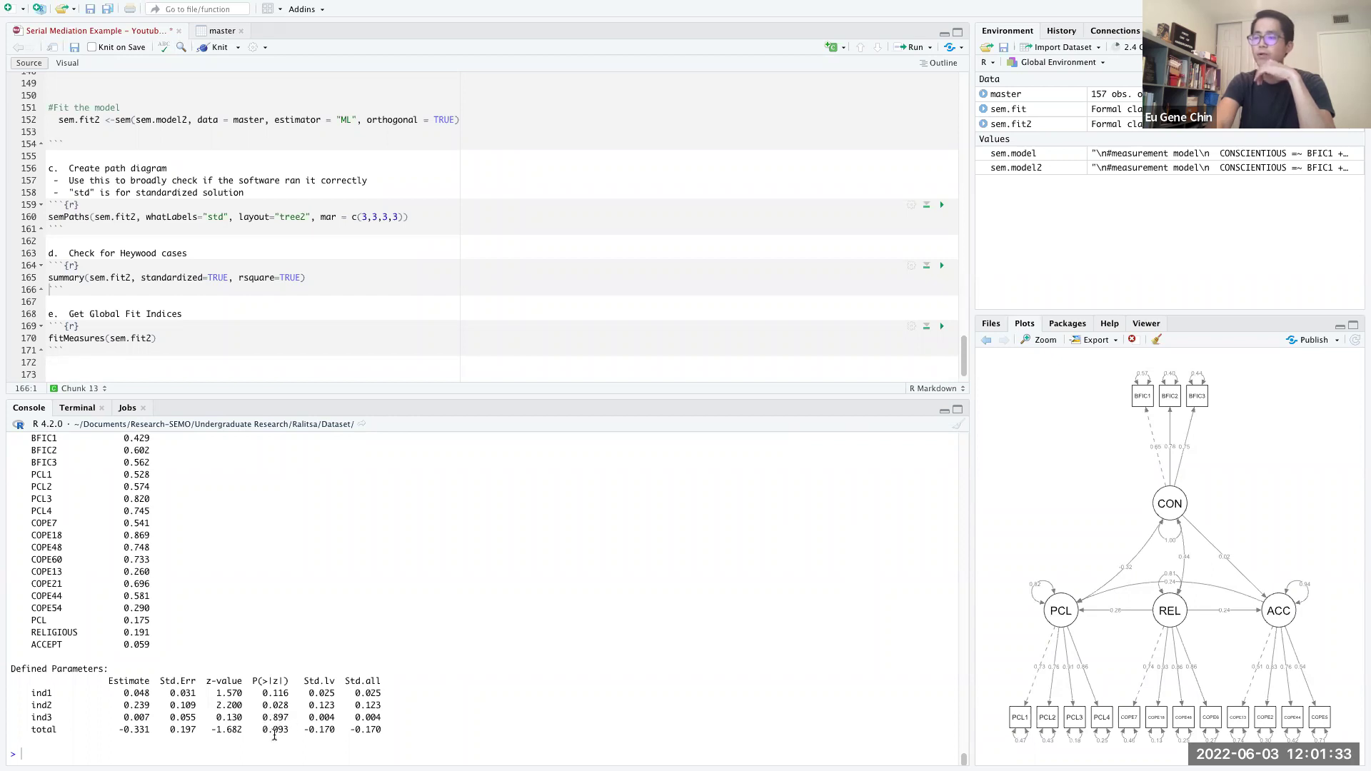
pyautogui.scroll(15, 275, 735)
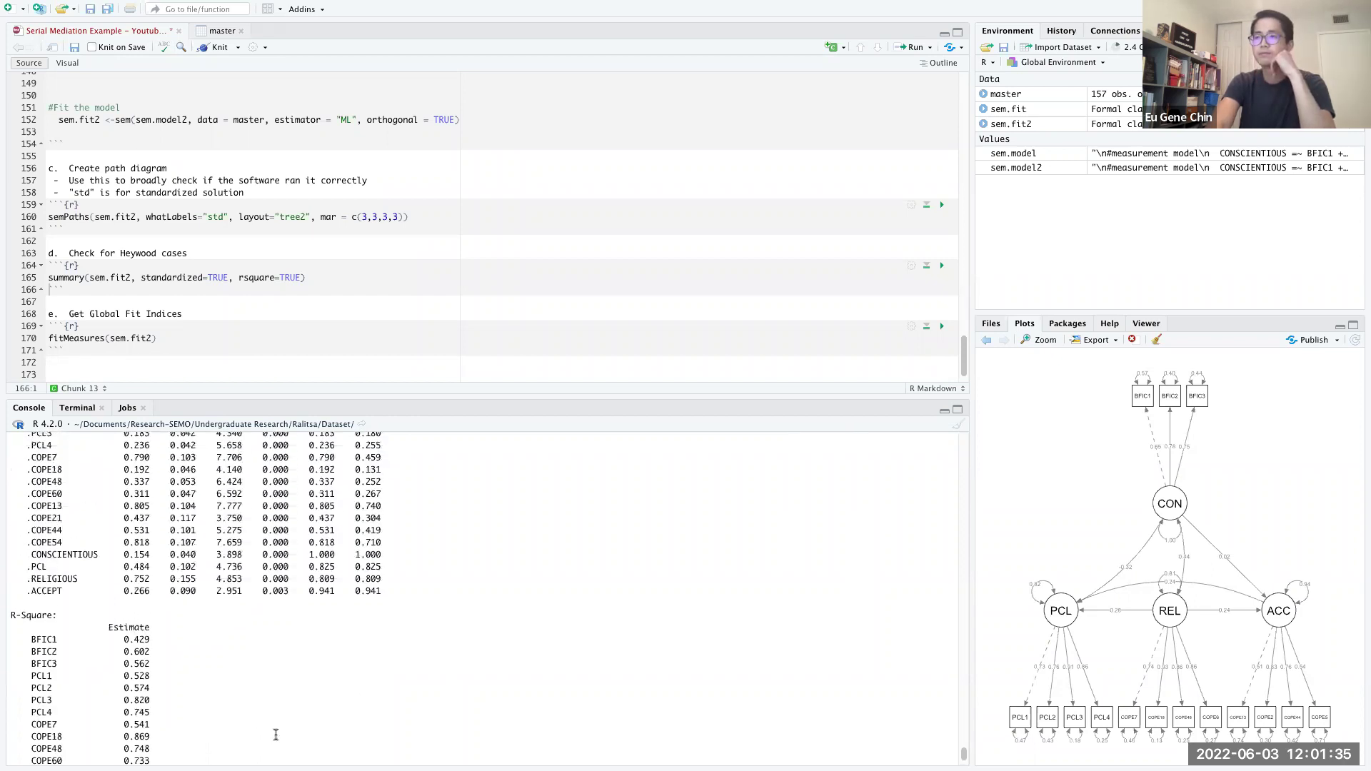
pyautogui.scroll(4, 276, 735)
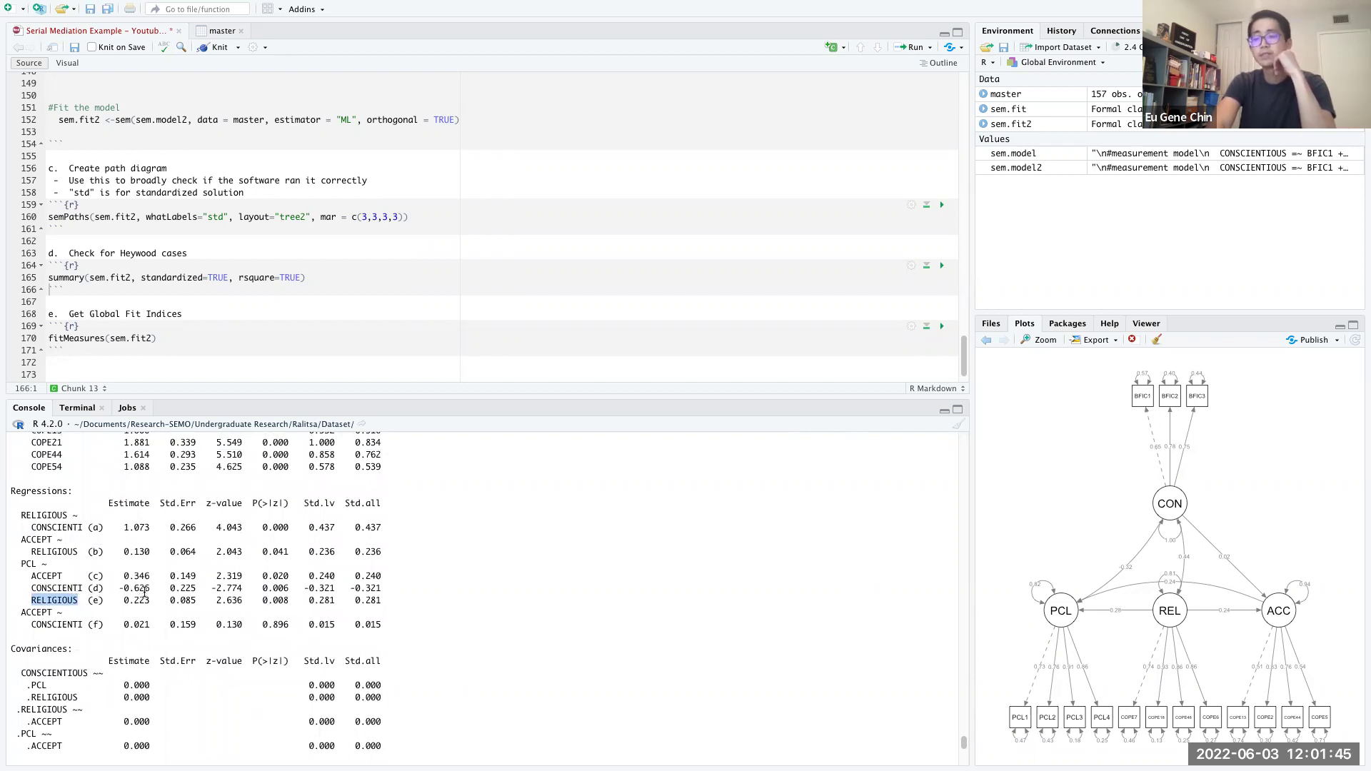
# - Run fitMeasures(sem.fit2) to get the second model's global fit indices and highlight the srmr value in the output
pyautogui.scroll(-2, 314, 278)
pyautogui.click(236, 317)
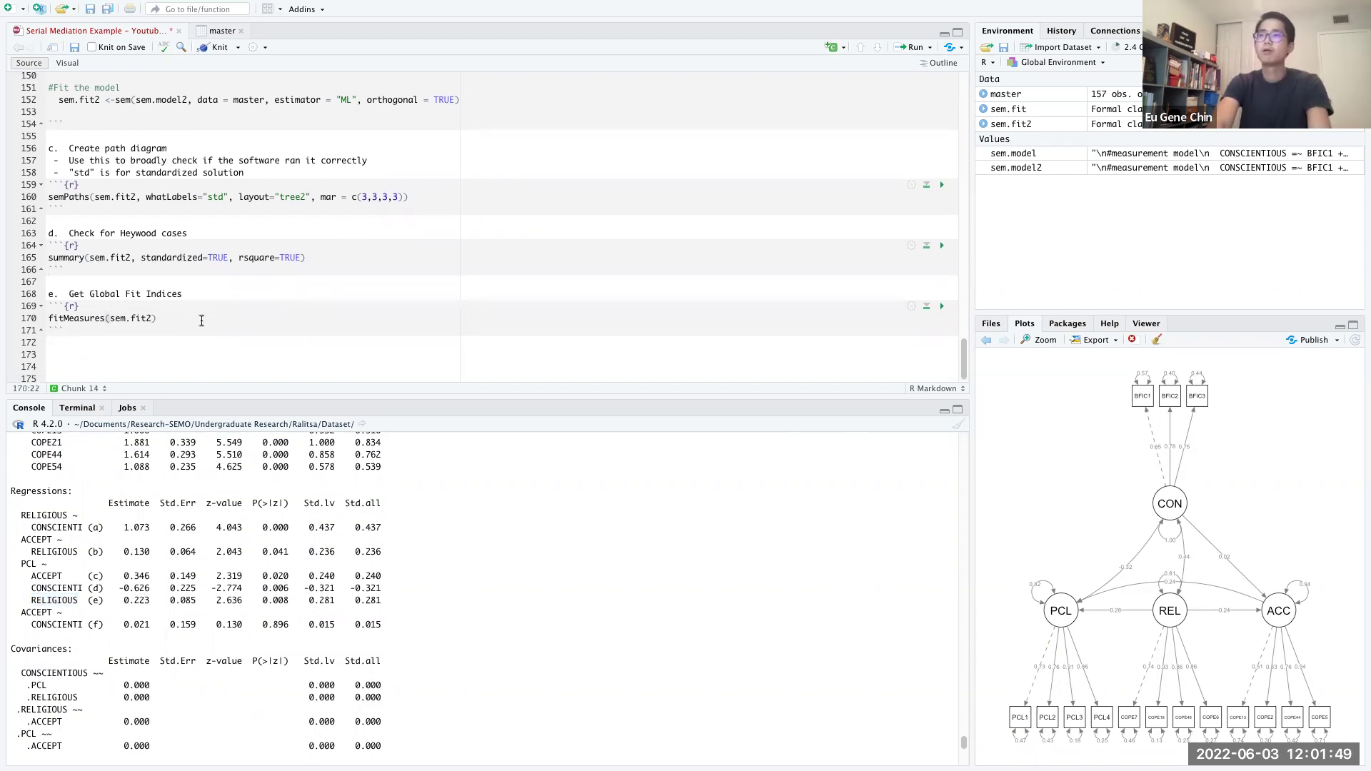
pyautogui.hotkey('ctrl', 'Return')
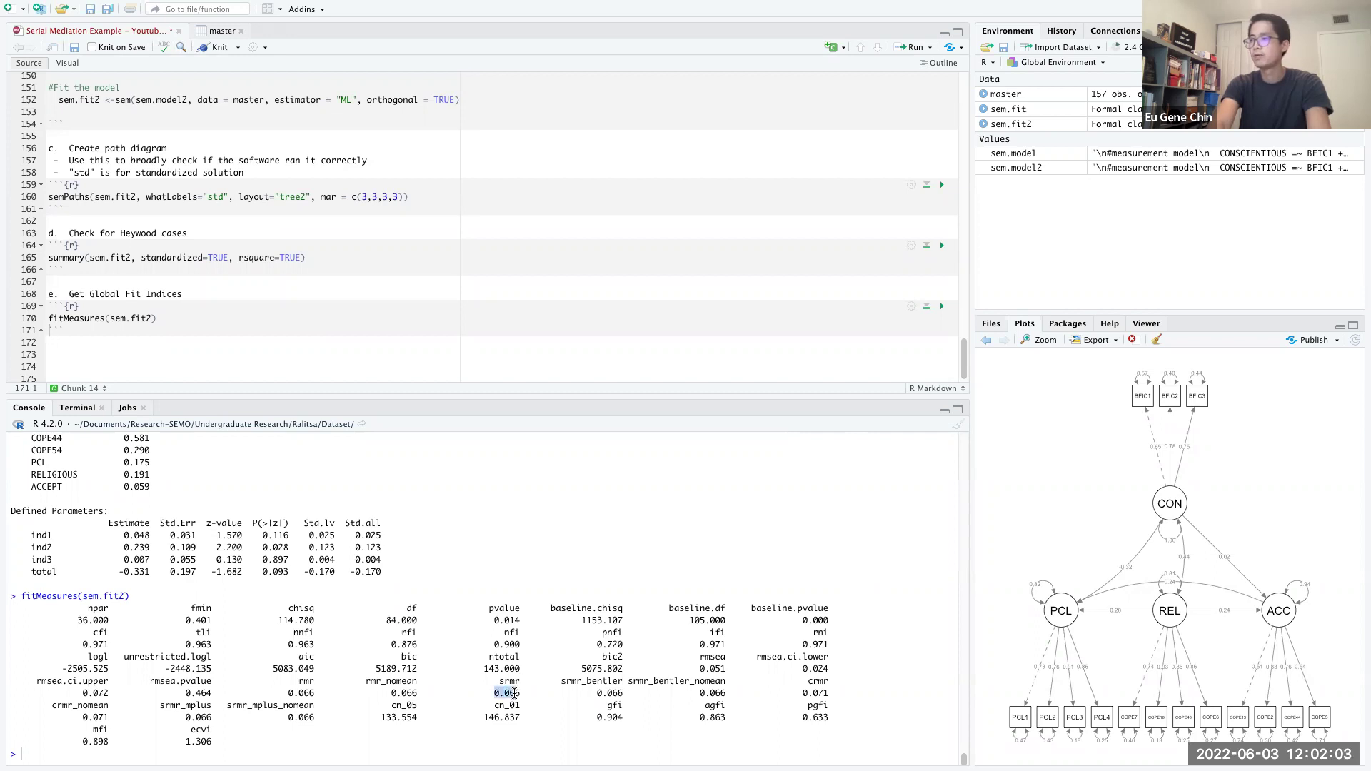
# - Switch from RStudio to the slide with the serial mediation path diagram and the indirect effect definitions
pyautogui.click(437, 326)
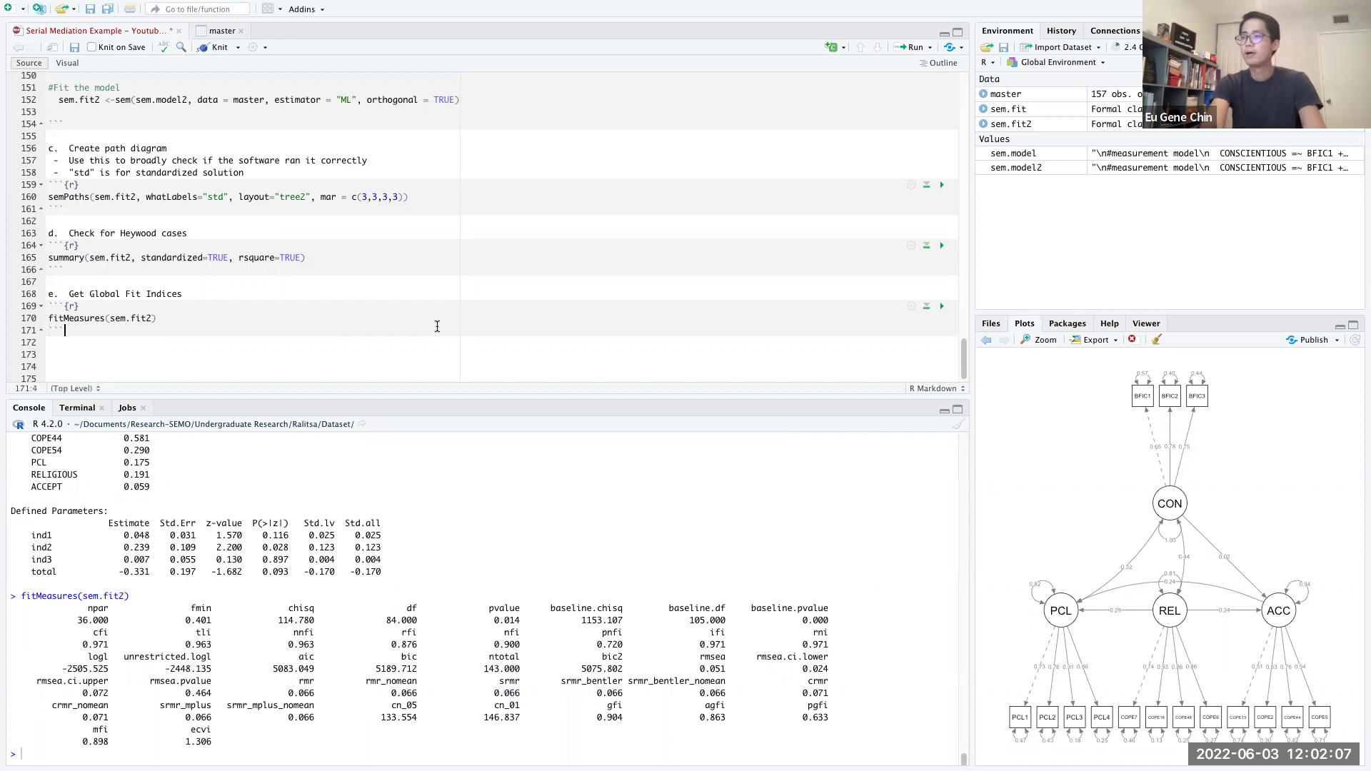
pyautogui.hotkey('ctrl', 'Left')
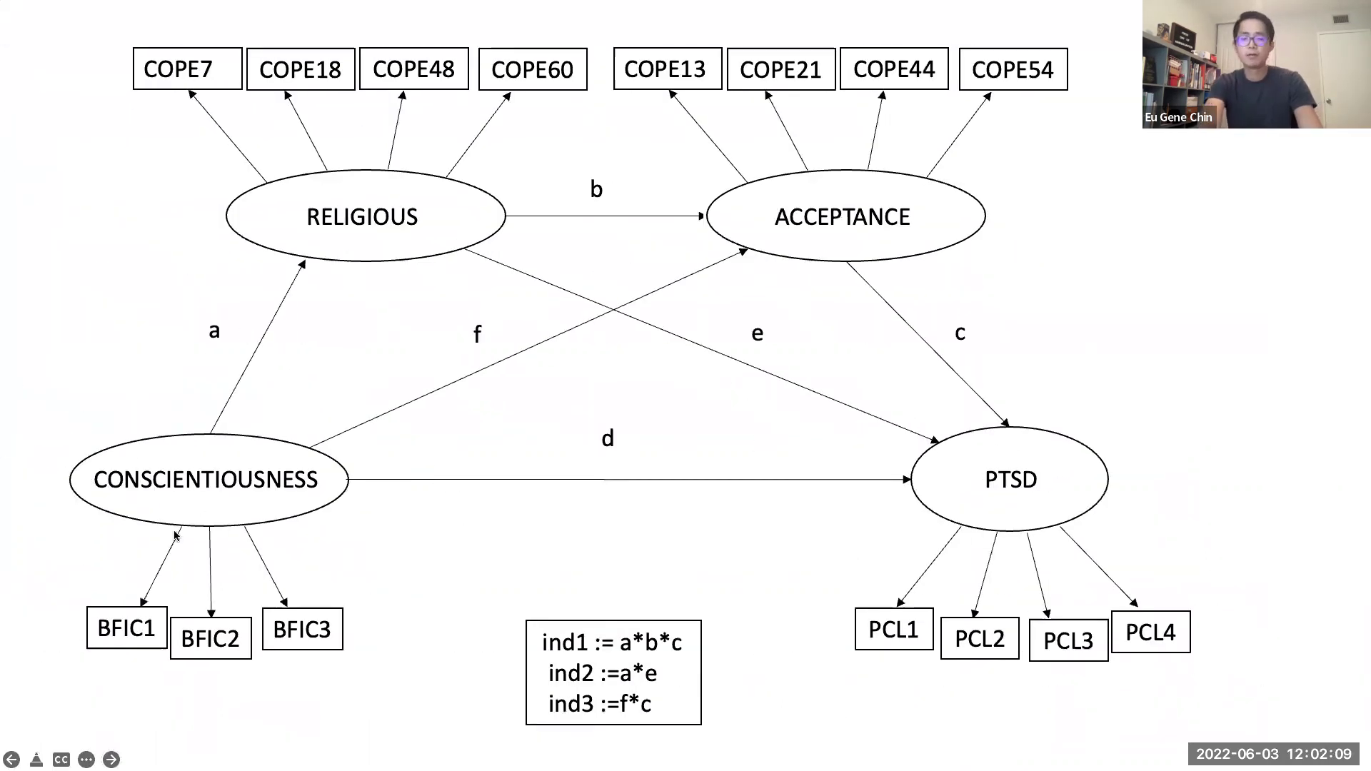